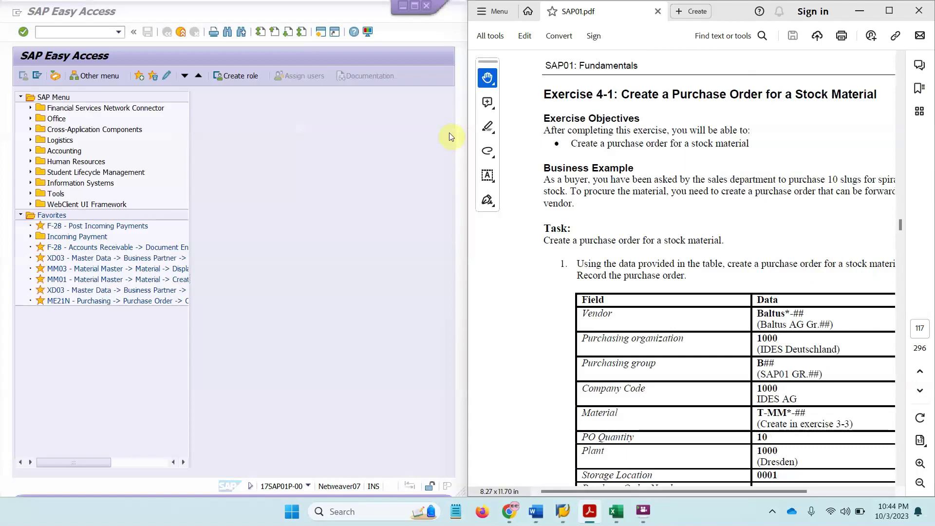
Examine the Exercise 4-1 task and its purchase order data table in SAP01.pdf, fitting the page to the window.
{"action": "left_click_drag", "start_coordinate": [712, 495], "coordinate": [752, 495]}
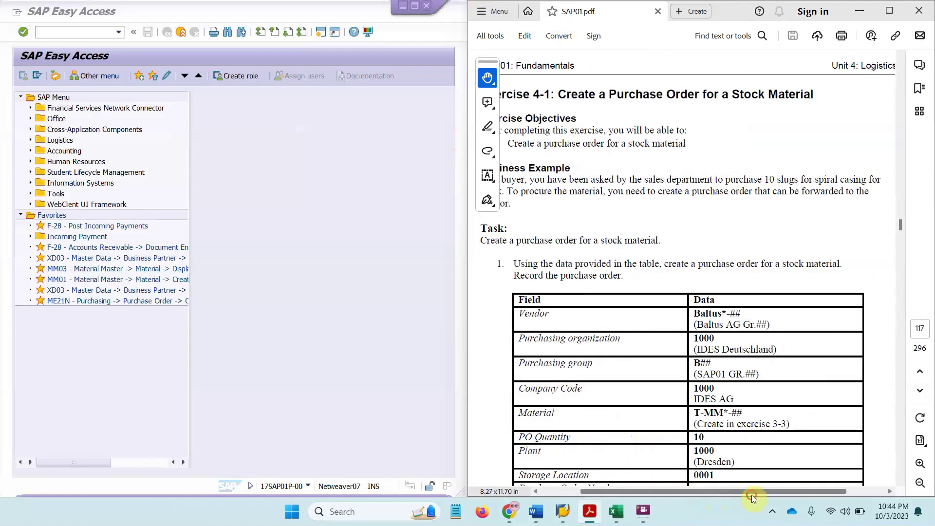
{"action": "scroll", "coordinate": [723, 493], "scroll_direction": "down", "scroll_amount": 1, "text": "ctrl"}
{"action": "scroll", "coordinate": [713, 377], "scroll_direction": "down", "scroll_amount": 1, "text": "ctrl"}
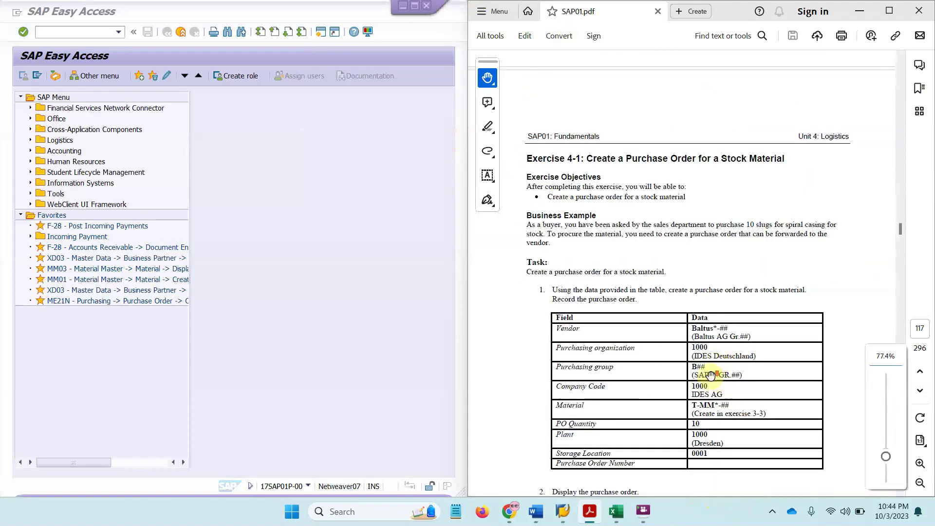
{"action": "scroll", "coordinate": [713, 377], "scroll_direction": "down", "scroll_amount": 1}
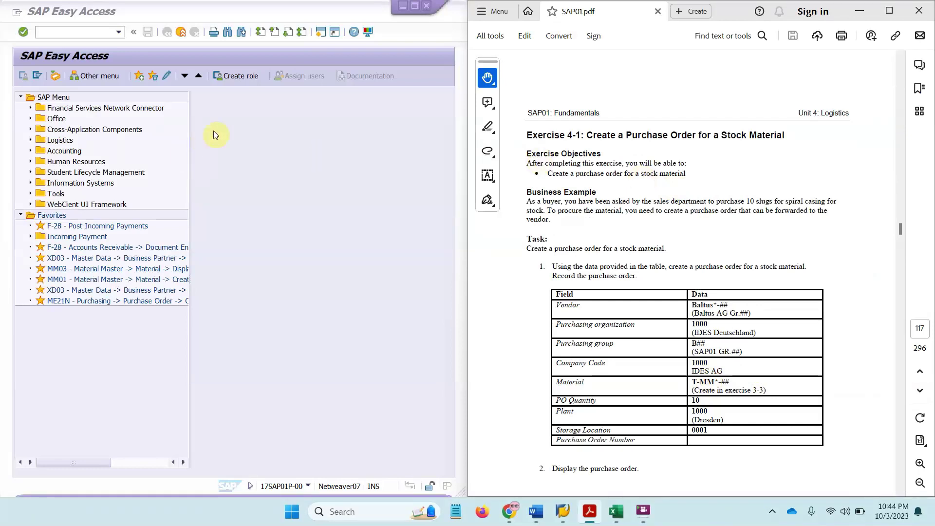
{"action": "left_click", "coordinate": [93, 33]}
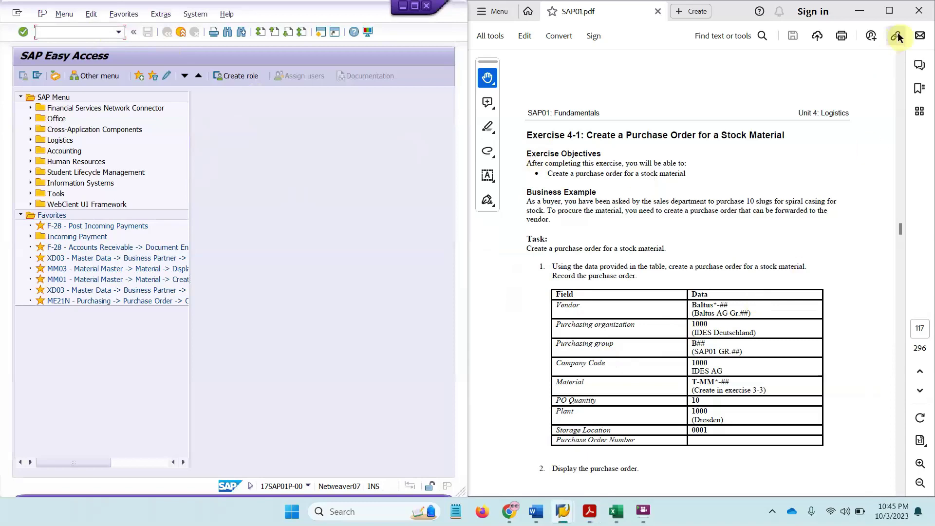
{"action": "left_click", "coordinate": [889, 11]}
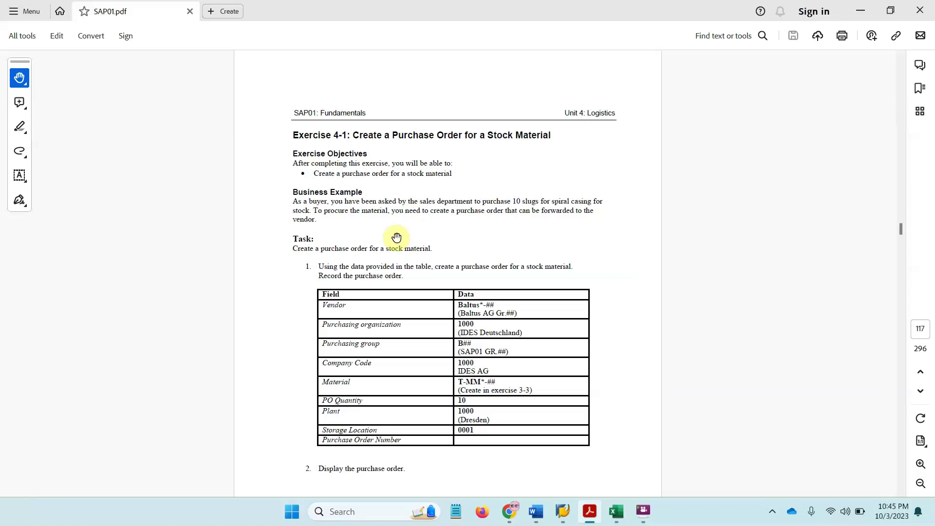
{"action": "scroll", "coordinate": [368, 312], "scroll_direction": "down", "scroll_amount": 2}
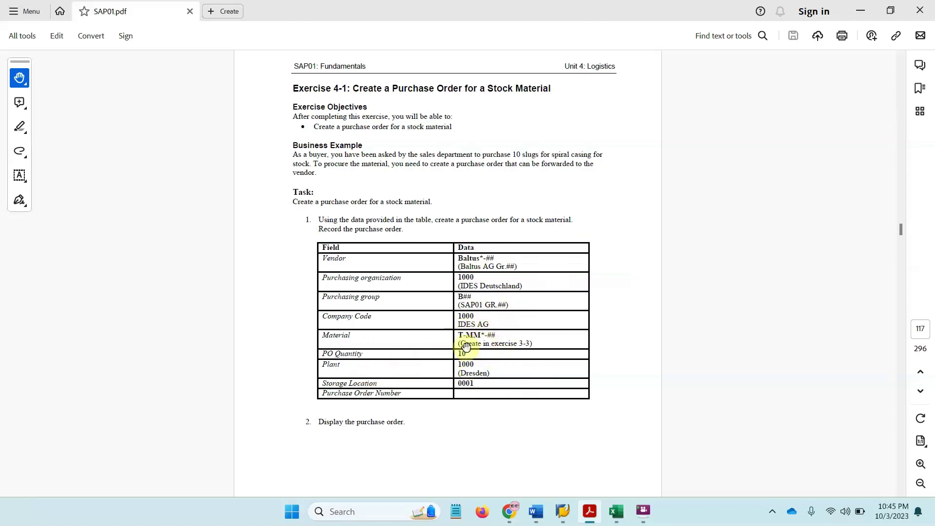
{"action": "scroll", "coordinate": [512, 406], "scroll_direction": "down", "scroll_amount": 5}
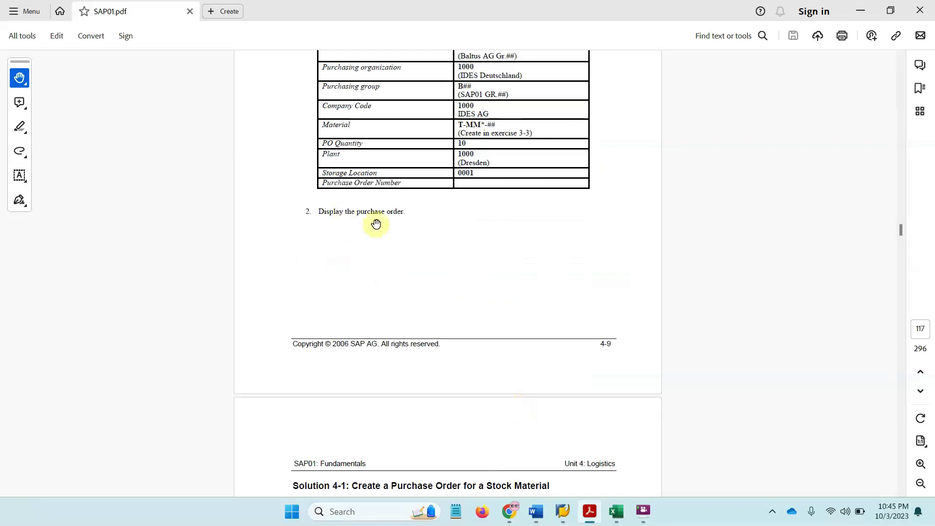
{"action": "scroll", "coordinate": [374, 253], "scroll_direction": "up", "scroll_amount": 2}
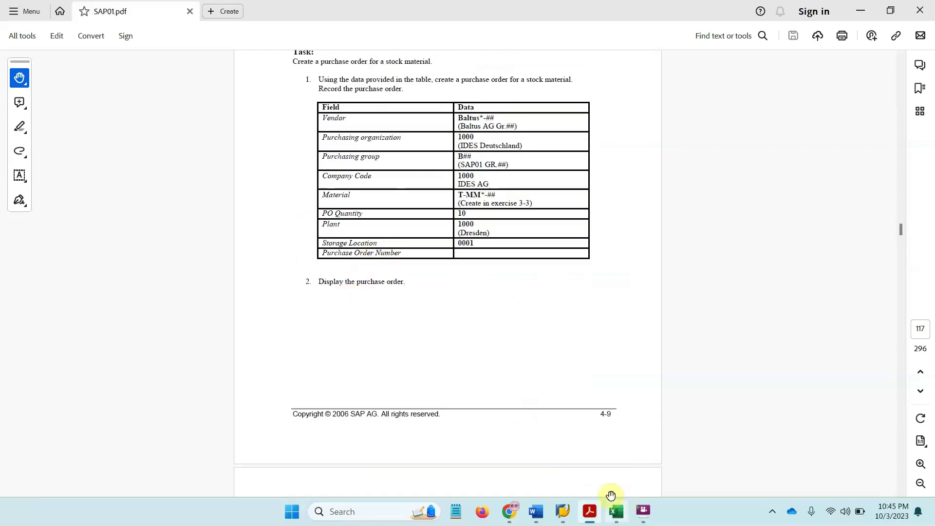
Look through the Exercise 4-1 solution and Exercises 4-2 and 4-3 as far as the Test Your Knowledge page.
{"action": "scroll", "coordinate": [427, 388], "scroll_direction": "down", "scroll_amount": 10}
{"action": "scroll", "coordinate": [420, 396], "scroll_direction": "down", "scroll_amount": 20}
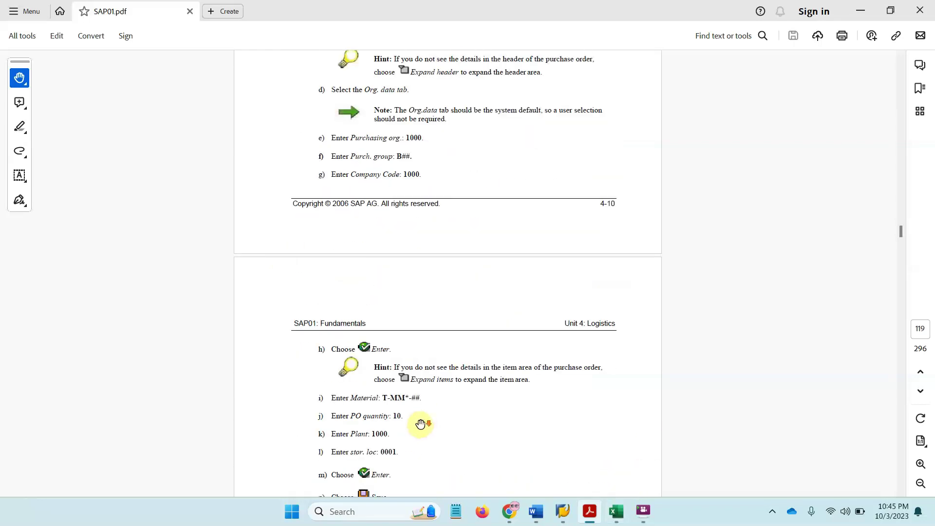
{"action": "scroll", "coordinate": [378, 390], "scroll_direction": "down", "scroll_amount": 2}
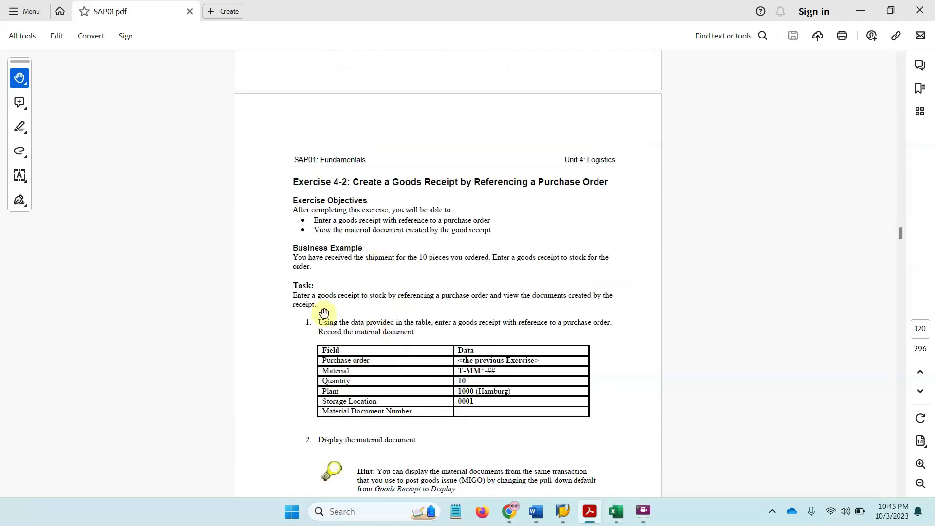
{"action": "scroll", "coordinate": [427, 334], "scroll_direction": "down", "scroll_amount": 4}
{"action": "scroll", "coordinate": [429, 337], "scroll_direction": "down", "scroll_amount": 10}
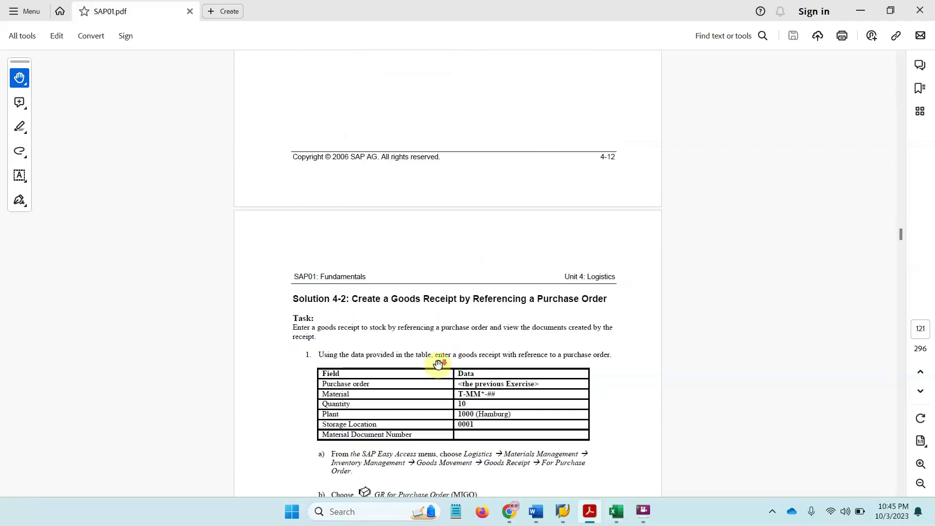
{"action": "scroll", "coordinate": [478, 374], "scroll_direction": "down", "scroll_amount": 15}
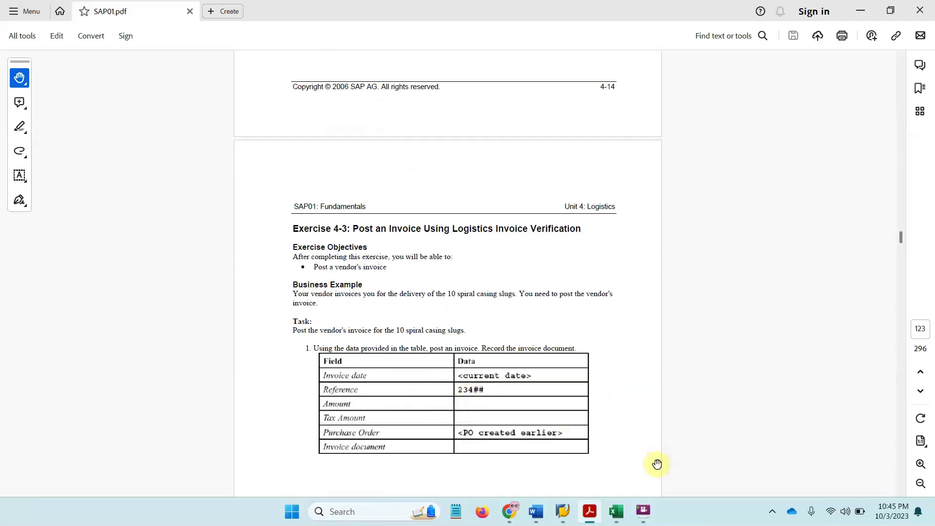
{"action": "scroll", "coordinate": [489, 399], "scroll_direction": "down", "scroll_amount": 4}
{"action": "scroll", "coordinate": [489, 399], "scroll_direction": "down", "scroll_amount": 20}
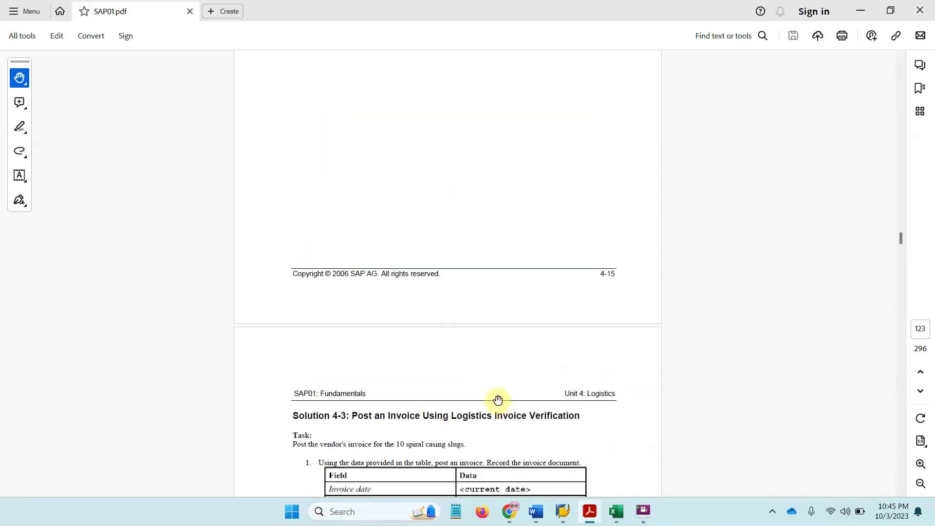
{"action": "scroll", "coordinate": [511, 406], "scroll_direction": "down", "scroll_amount": 20}
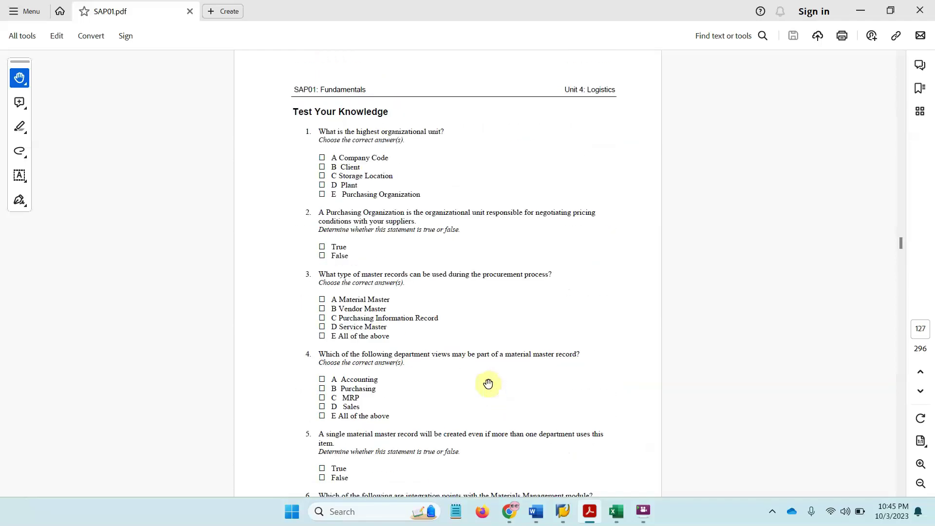
Go back to the Exercise 4-1 page in the PDF and minimise the document window.
{"action": "key", "text": "ctrl+l"}
{"action": "scroll", "coordinate": [489, 384], "scroll_direction": "up", "scroll_amount": 15}
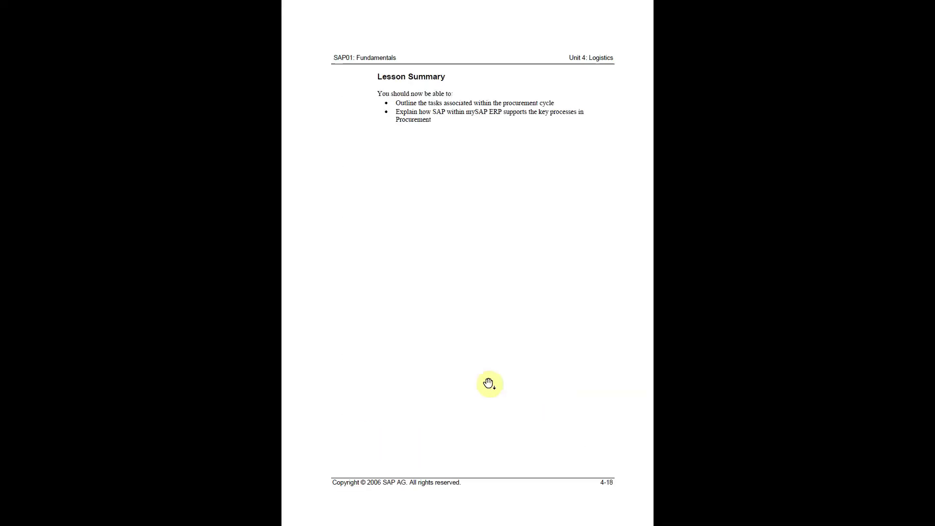
{"action": "scroll", "coordinate": [489, 384], "scroll_direction": "up", "scroll_amount": 15}
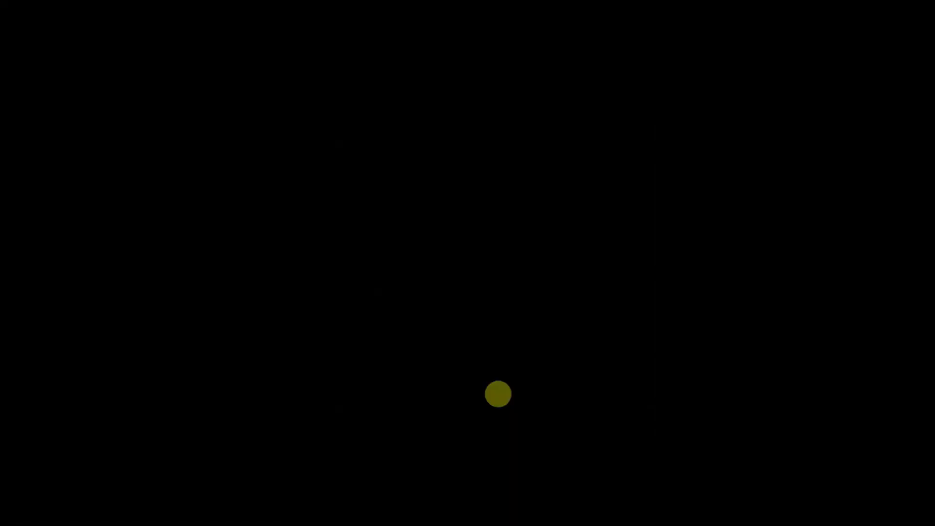
{"action": "key", "text": "Escape"}
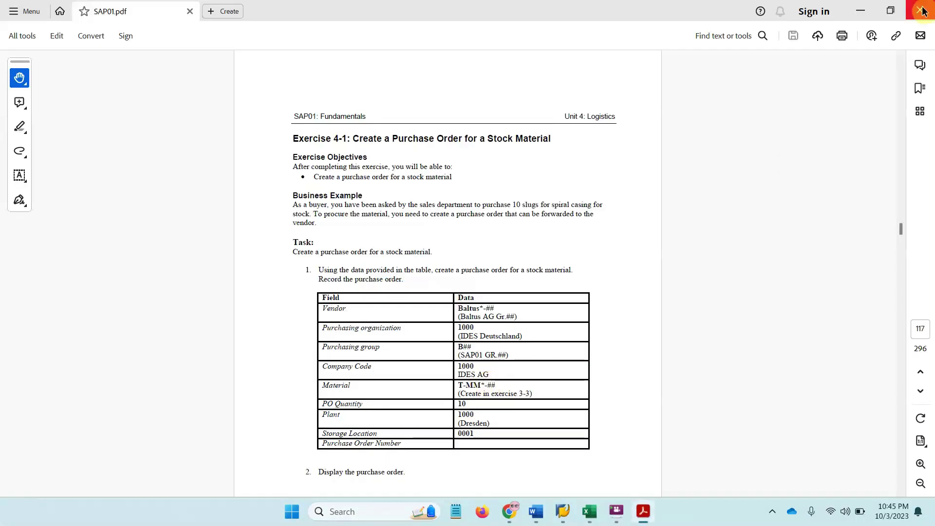
{"action": "left_click", "coordinate": [861, 11]}
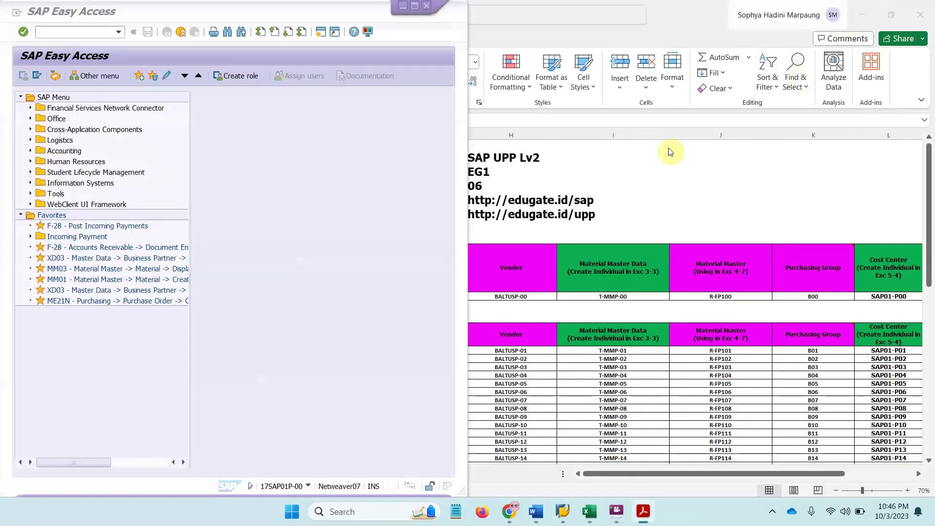
Switch to the Excel user login workbook, enlarge it to 100%, and copy the vendor code BALTUSP-00 from row 10.
{"action": "left_click", "coordinate": [637, 301]}
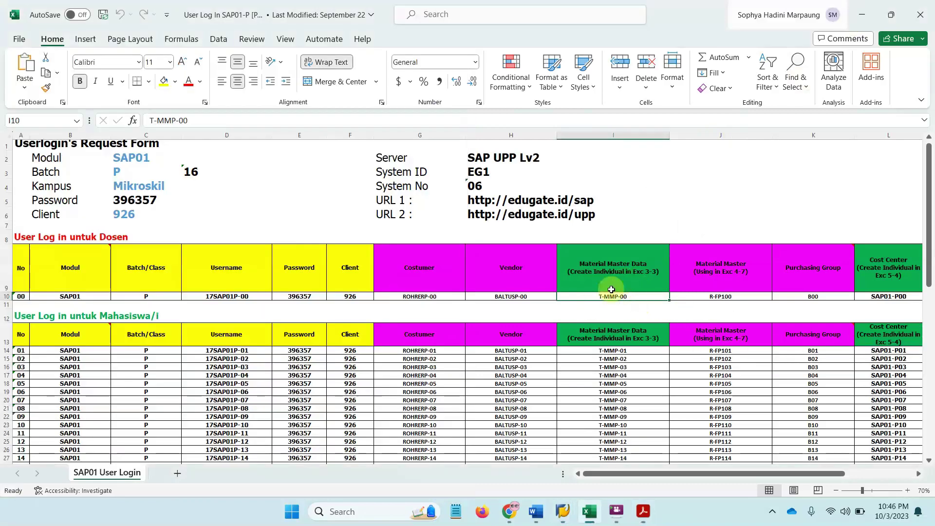
{"action": "left_click", "coordinate": [906, 490]}
{"action": "left_click", "coordinate": [907, 491]}
{"action": "left_click", "coordinate": [907, 491]}
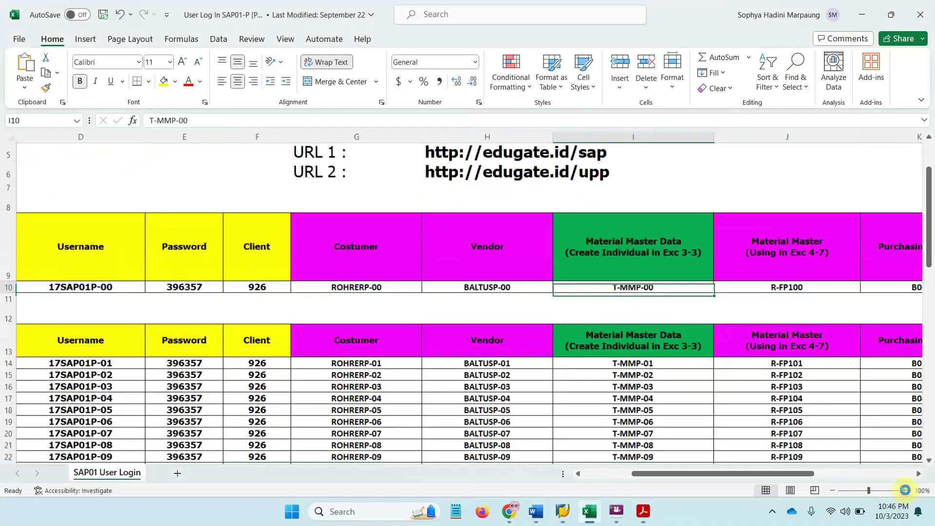
{"action": "key", "text": "ctrl+c"}
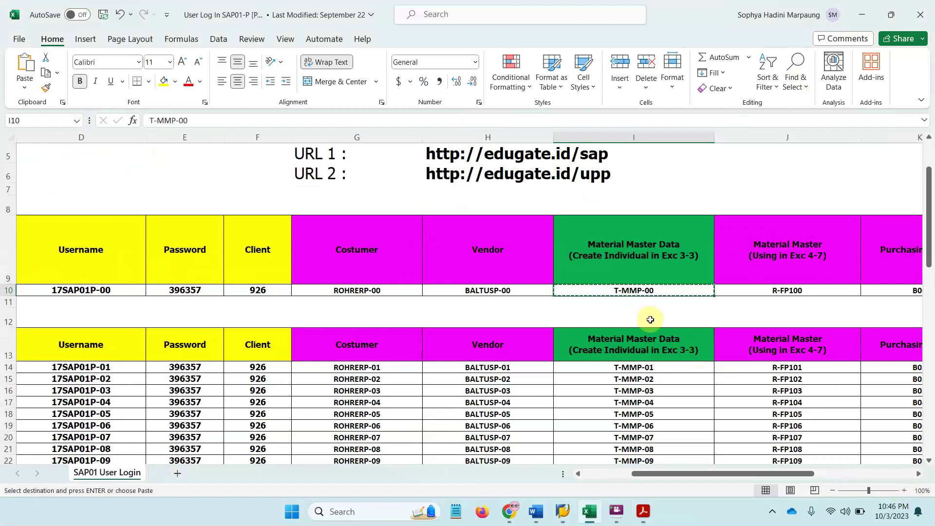
{"action": "left_click", "coordinate": [505, 291]}
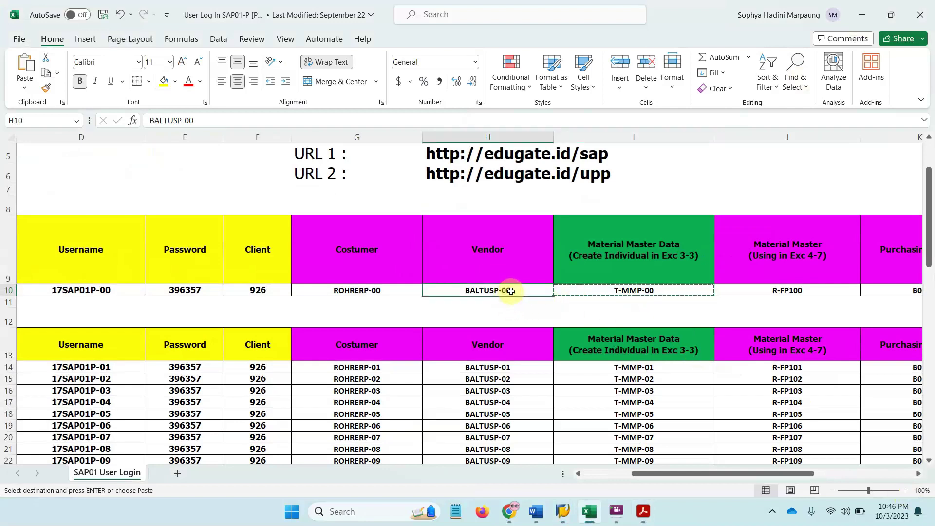
{"action": "key", "text": "ctrl+c"}
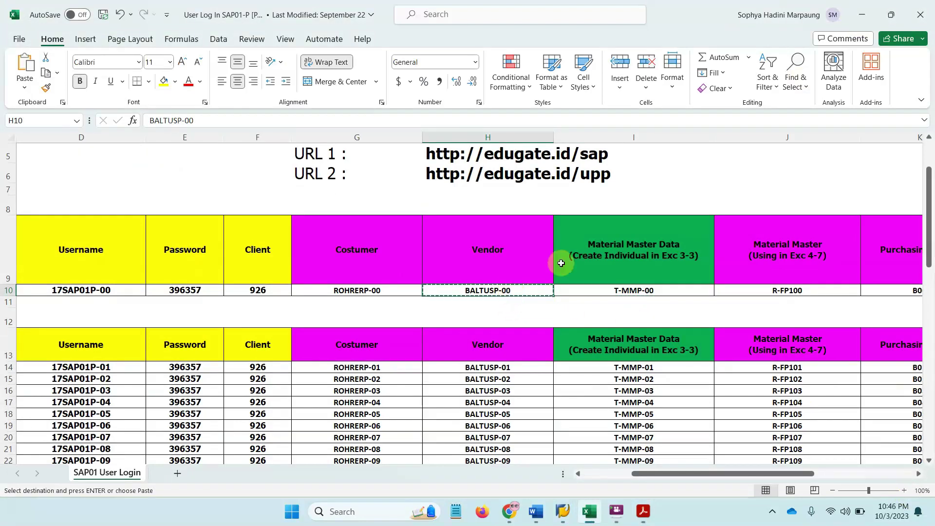
Switch to a maximised SAP window and open ME21N under Logistics, Materials Management, Purchasing, Purchase Order, Create.
{"action": "left_click", "coordinate": [864, 14]}
{"action": "double_click", "coordinate": [416, 6]}
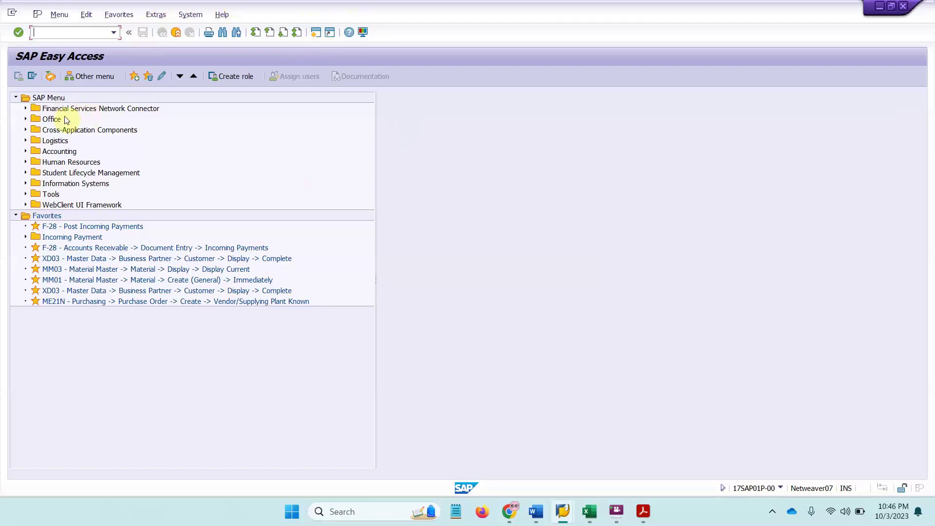
{"action": "left_click", "coordinate": [25, 141]}
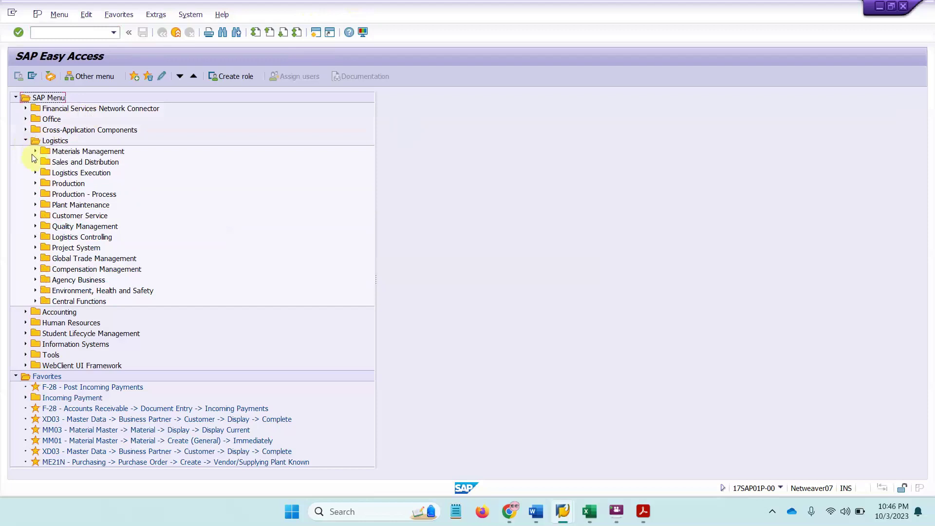
{"action": "left_click", "coordinate": [35, 152]}
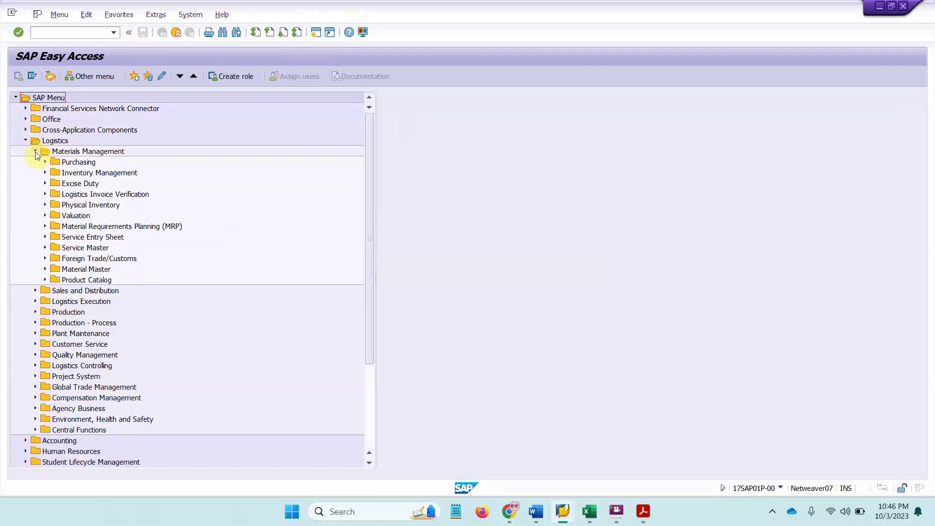
{"action": "left_click", "coordinate": [45, 163]}
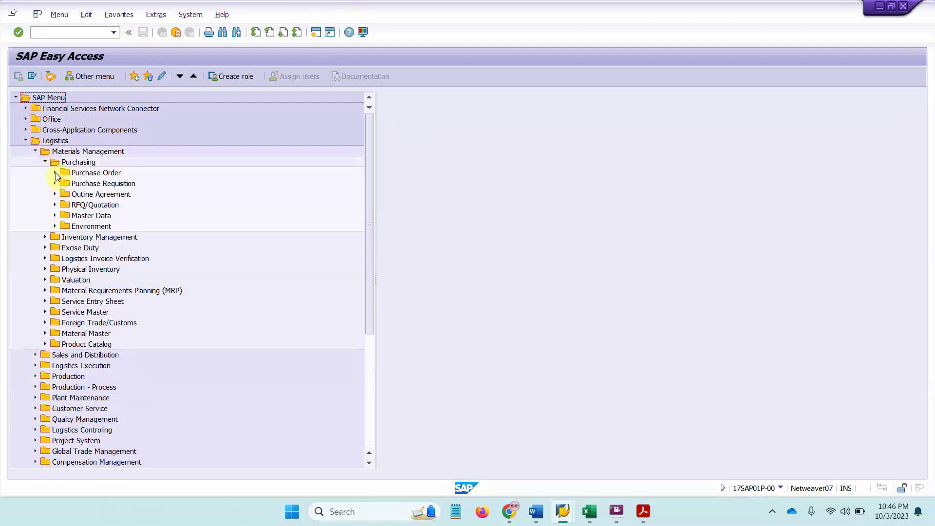
{"action": "left_click", "coordinate": [55, 173]}
{"action": "left_click", "coordinate": [69, 186]}
{"action": "left_click", "coordinate": [65, 185]}
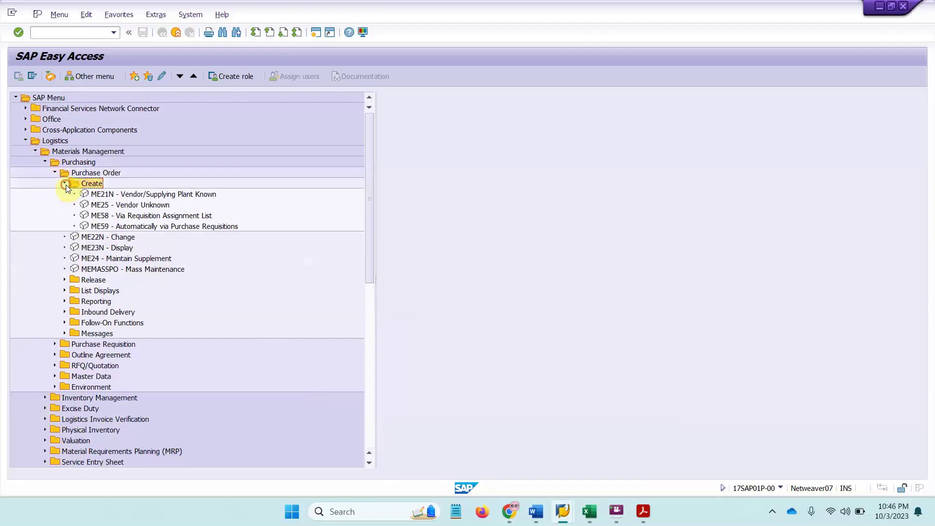
{"action": "left_click", "coordinate": [108, 195]}
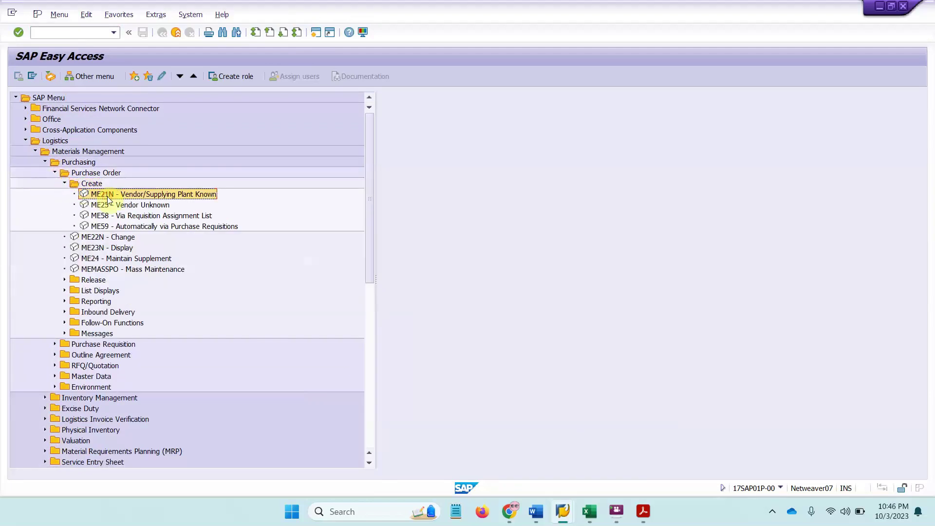
{"action": "double_click", "coordinate": [108, 195]}
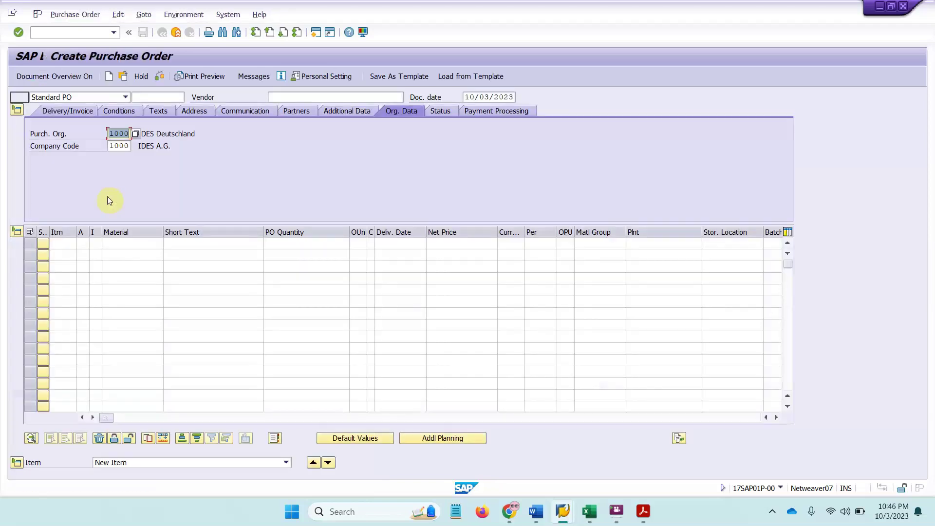
Turn on the document overview, widen it, and turn it off again.
{"action": "left_click", "coordinate": [68, 78]}
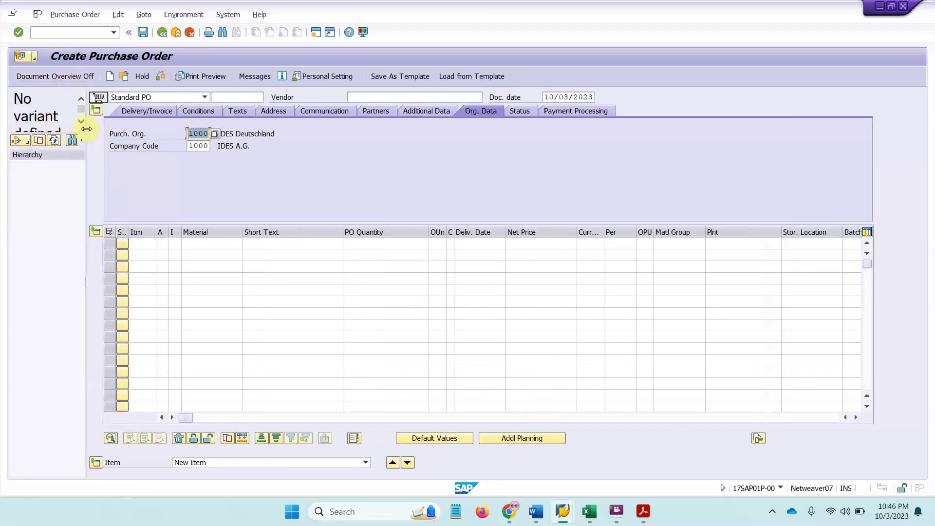
{"action": "left_click_drag", "start_coordinate": [86, 128], "coordinate": [160, 136]}
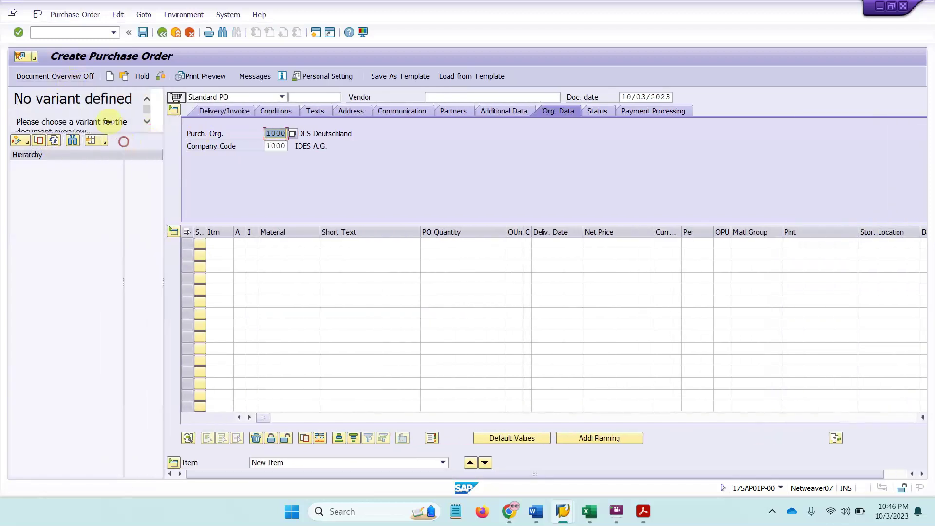
{"action": "left_click", "coordinate": [72, 77]}
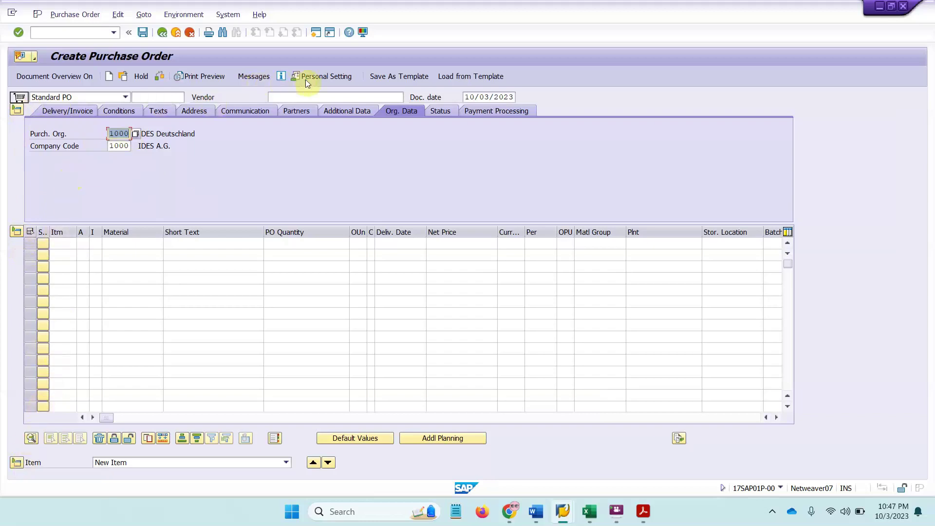
Set the vendor of the standard purchase order to the copied code BALTUSP-00.
{"action": "left_click", "coordinate": [307, 96]}
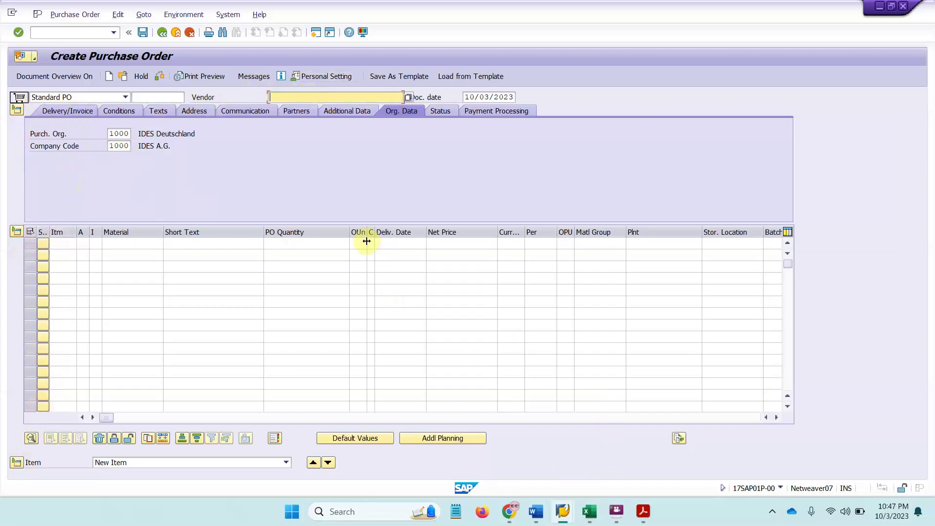
{"action": "key", "text": "ctrl+v"}
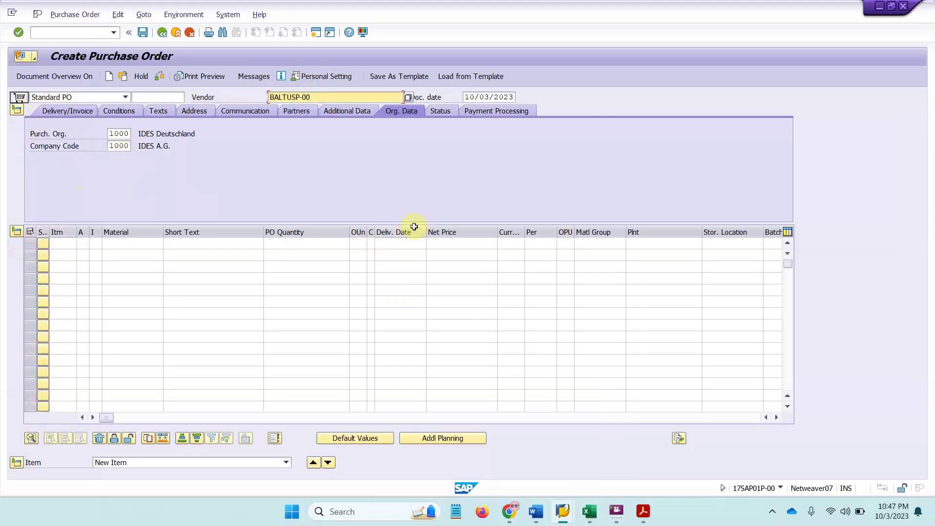
Set the purchasing group in the organizational data to B00 and turn on the document overview.
{"action": "key", "text": "Return"}
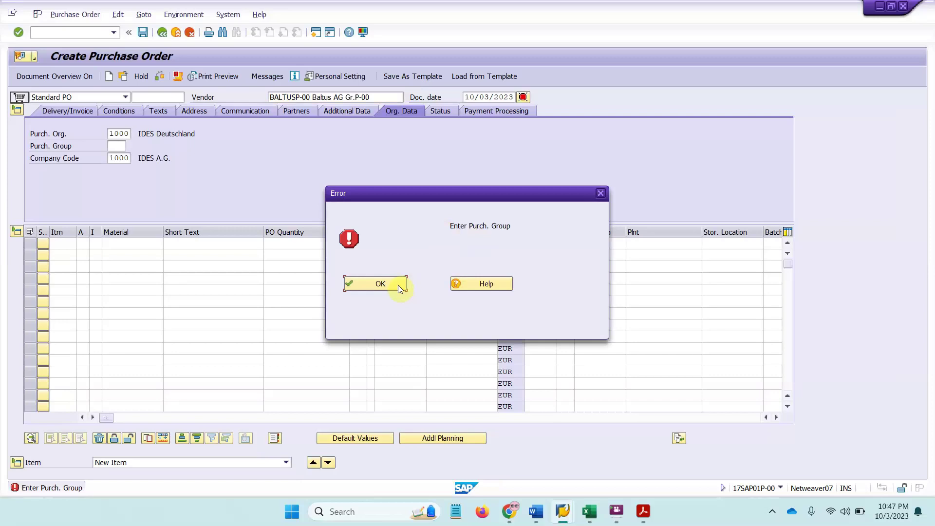
{"action": "left_click", "coordinate": [398, 285]}
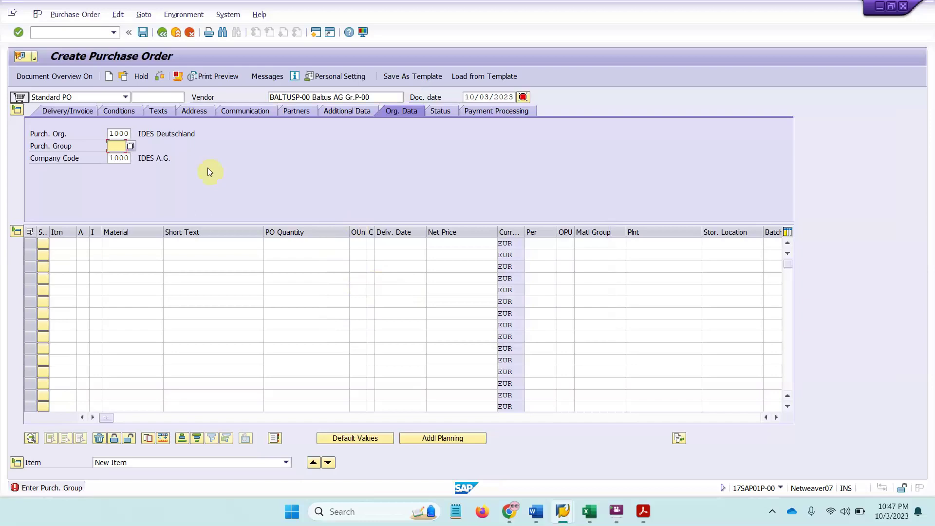
{"action": "type", "text": "b00"}
{"action": "left_click", "coordinate": [119, 158]}
{"action": "double_click", "coordinate": [118, 158]}
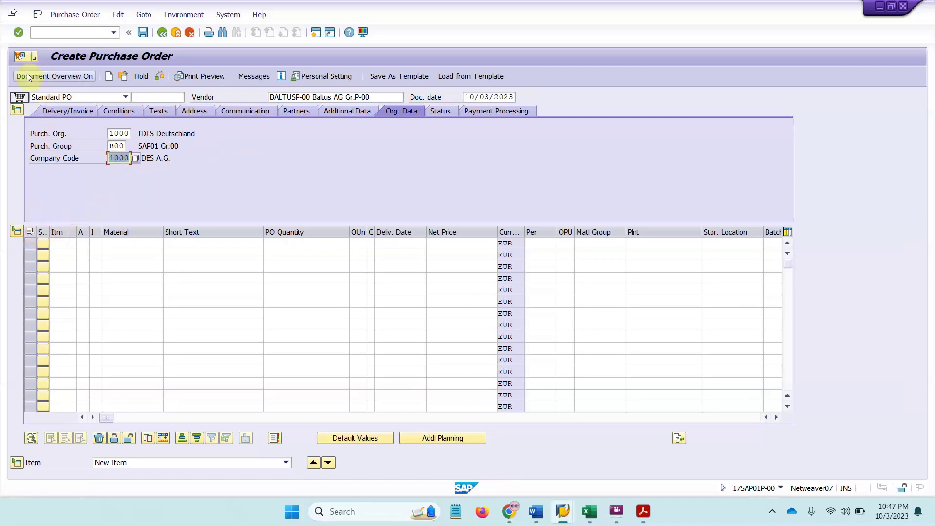
{"action": "left_click", "coordinate": [42, 78]}
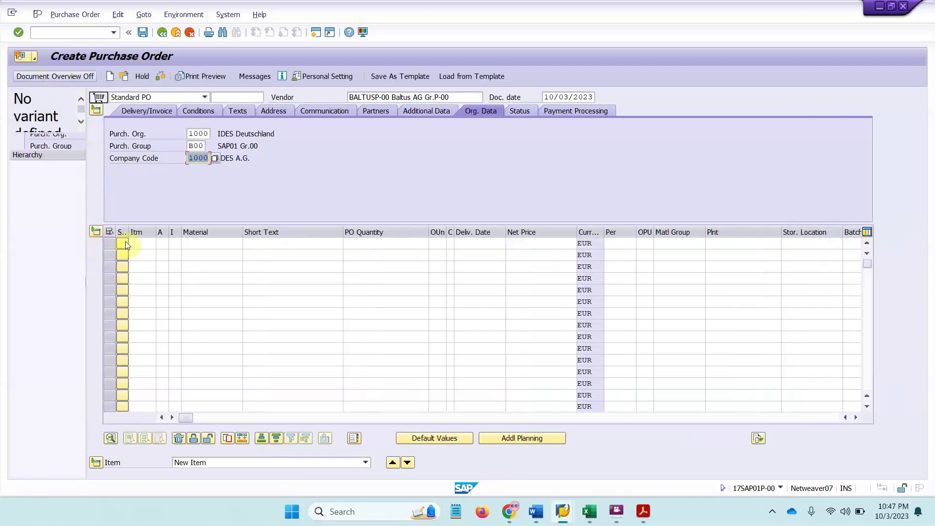
Switch to the Excel user login workbook, copy the material code T-MMP-00 from row 10, and return to the SAP purchase order.
{"action": "left_click", "coordinate": [144, 242]}
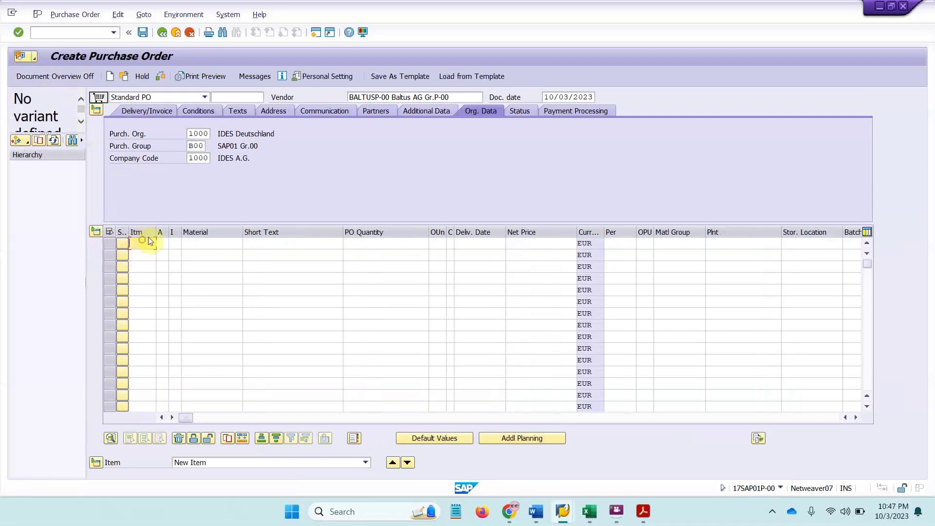
{"action": "left_click", "coordinate": [194, 243]}
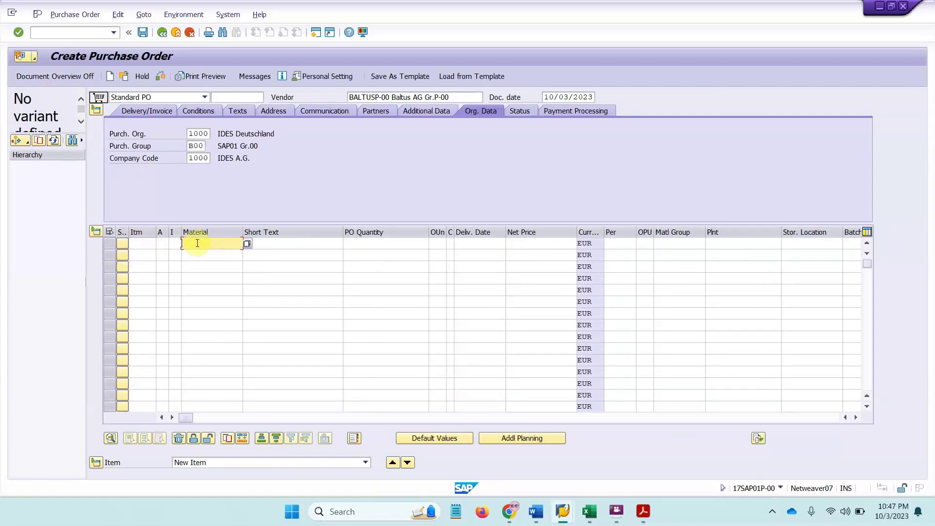
{"action": "left_click", "coordinate": [590, 511]}
{"action": "left_click", "coordinate": [650, 291]}
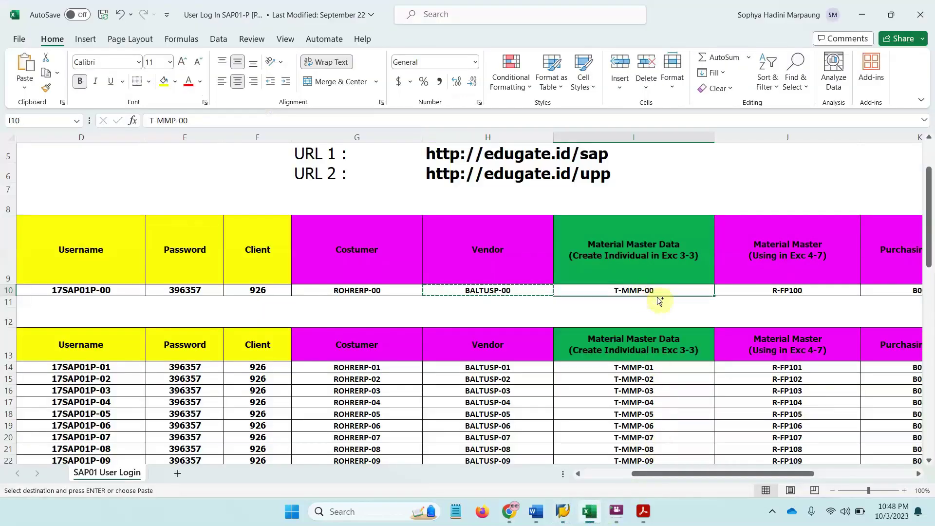
{"action": "key", "text": "ctrl+c"}
{"action": "left_click", "coordinate": [864, 18]}
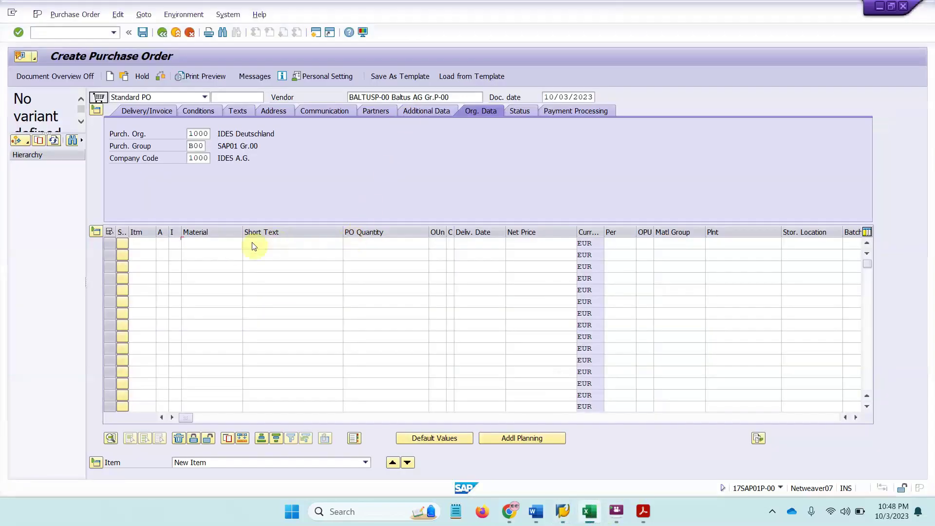
Enter the copied material T-MMP-00 in the first line of the item overview.
{"action": "left_click", "coordinate": [209, 245]}
{"action": "key", "text": "ctrl+v"}
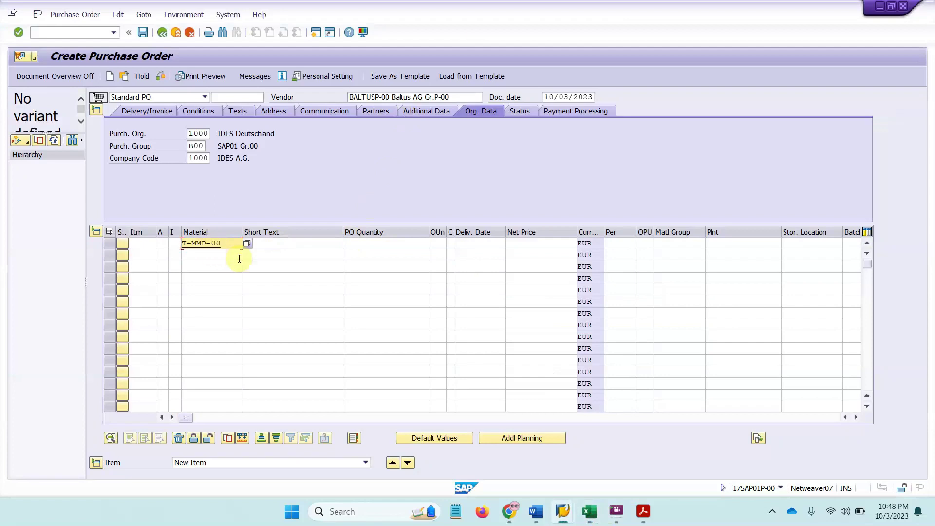
{"action": "key", "text": "Return"}
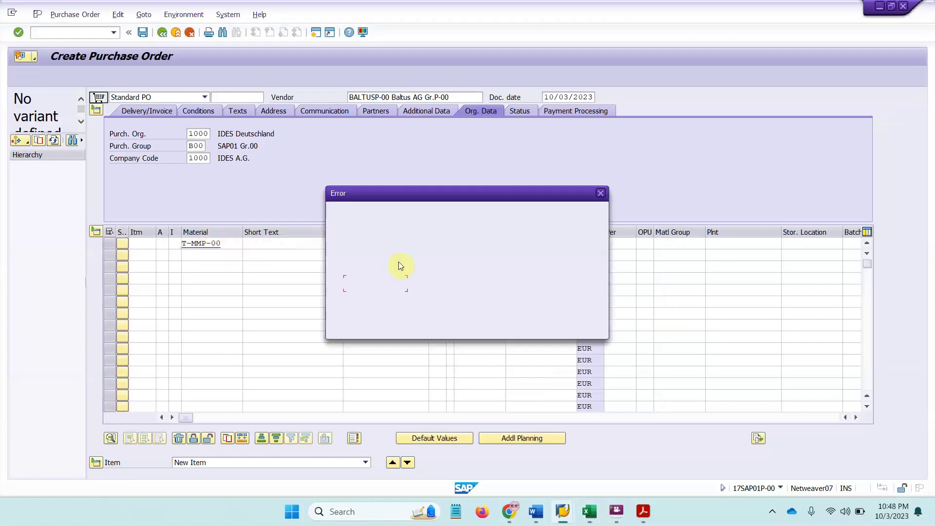
{"action": "left_click", "coordinate": [393, 285]}
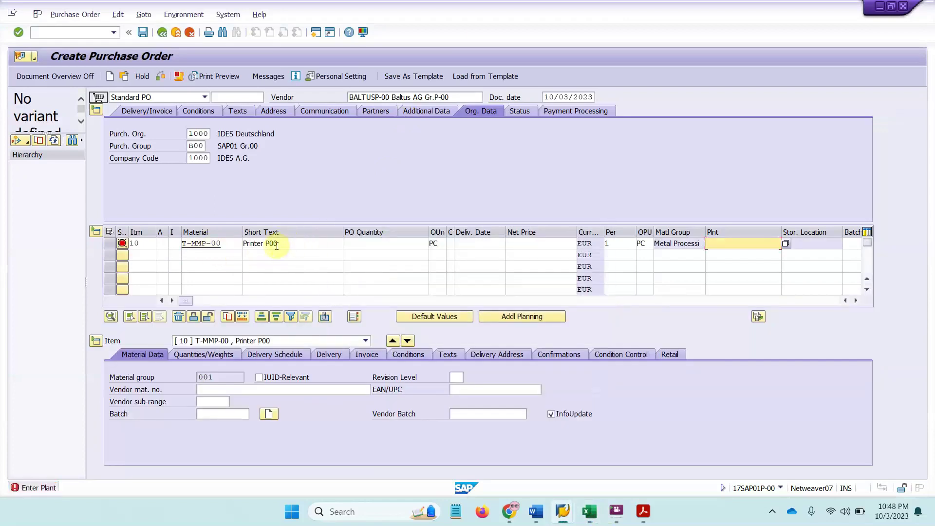
Set the PO quantity of item 10 to 10 and its plant to 1000.
{"action": "left_click", "coordinate": [276, 244]}
{"action": "left_click", "coordinate": [390, 242]}
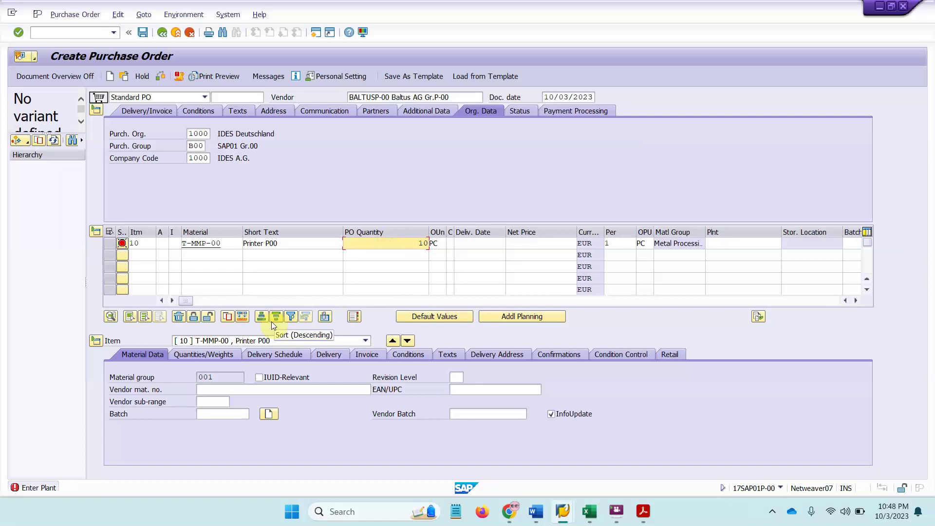
{"action": "left_click", "coordinate": [724, 244]}
{"action": "type", "text": "1000"}
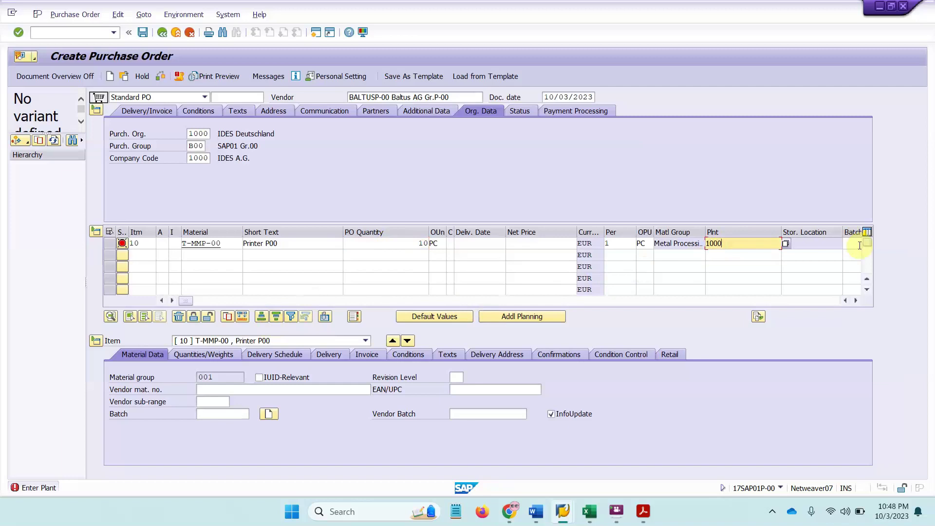
{"action": "key", "text": "Return"}
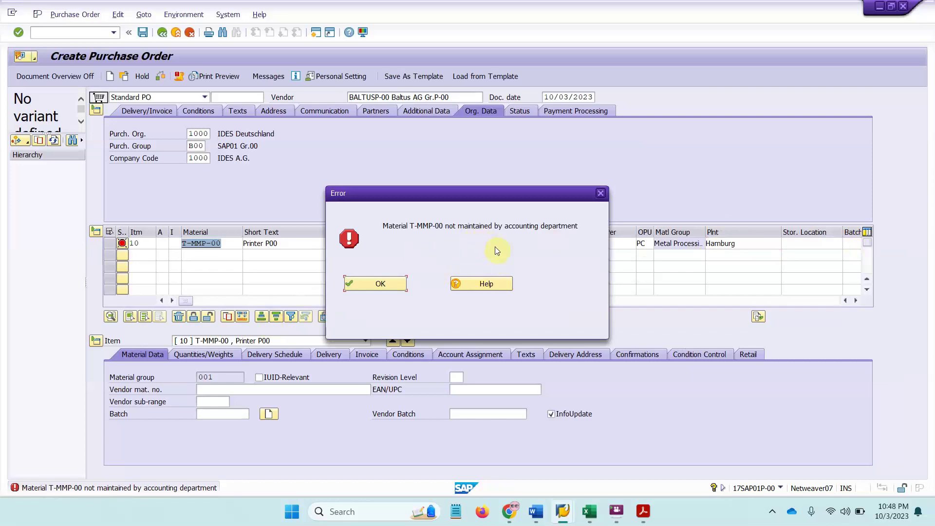
{"action": "left_click", "coordinate": [395, 281]}
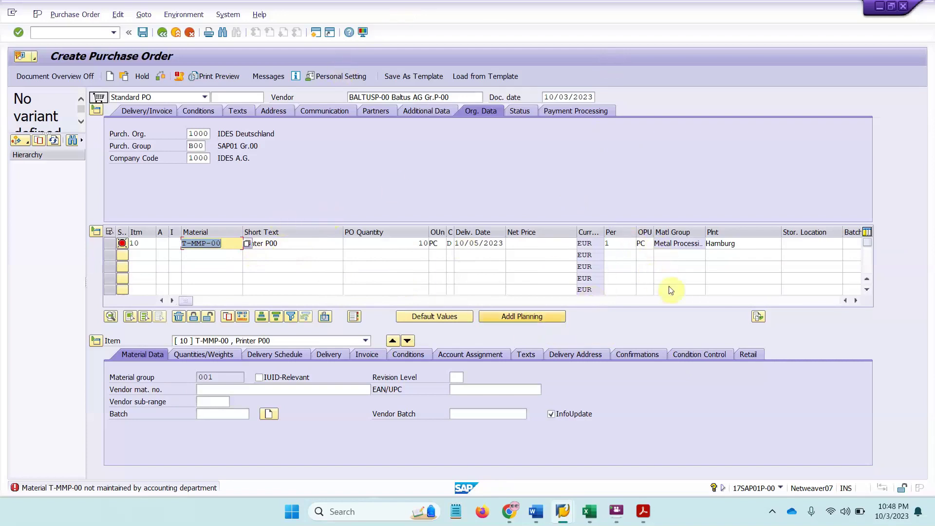
Set the storage location of item 10 to 0001.
{"action": "left_click", "coordinate": [857, 301]}
{"action": "left_click", "coordinate": [857, 301]}
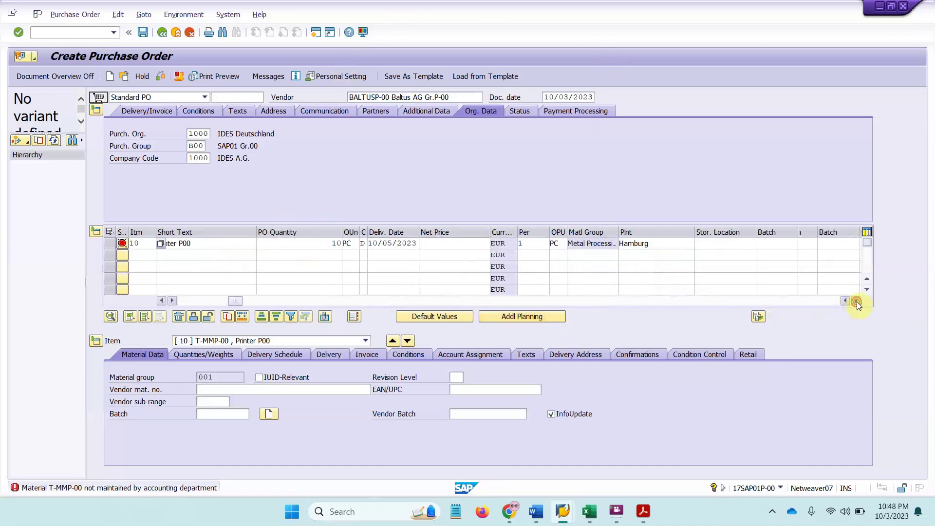
{"action": "left_click", "coordinate": [857, 301]}
{"action": "left_click", "coordinate": [539, 243]}
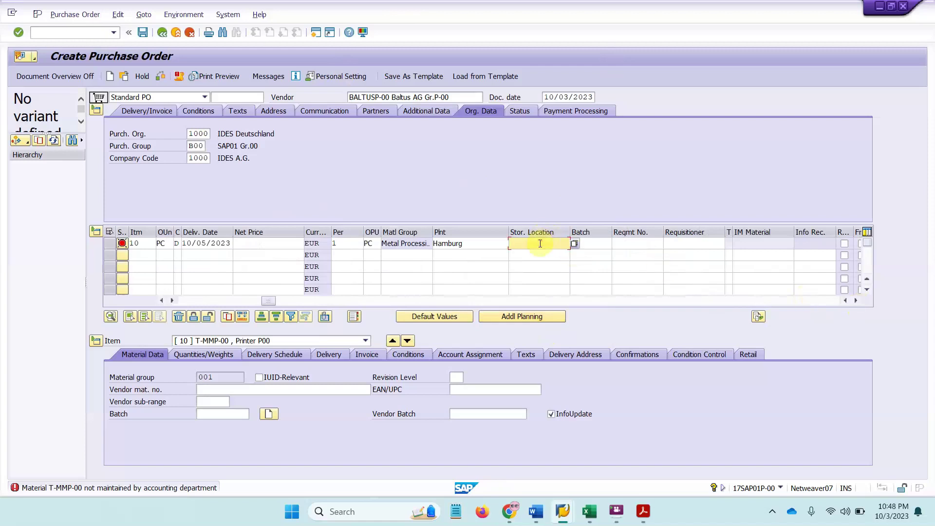
{"action": "type", "text": "0001"}
{"action": "key", "text": "Return"}
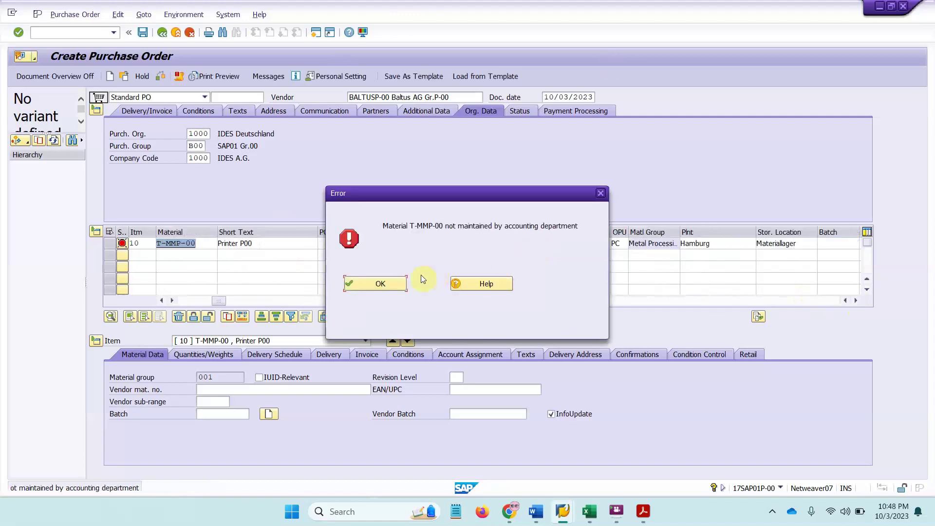
{"action": "left_click", "coordinate": [381, 283]}
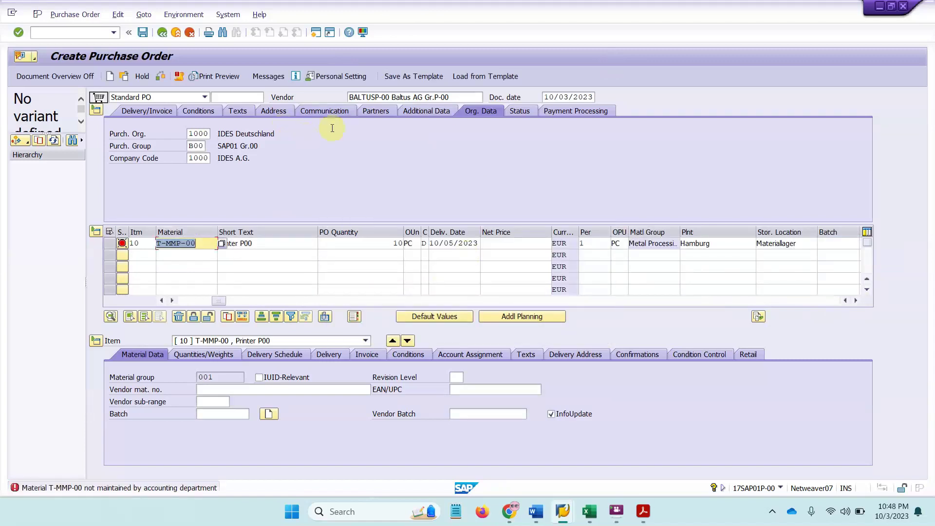
Open a new SAP session and start transaction MM01 to create a material.
{"action": "left_click", "coordinate": [228, 14]}
{"action": "left_click", "coordinate": [231, 20]}
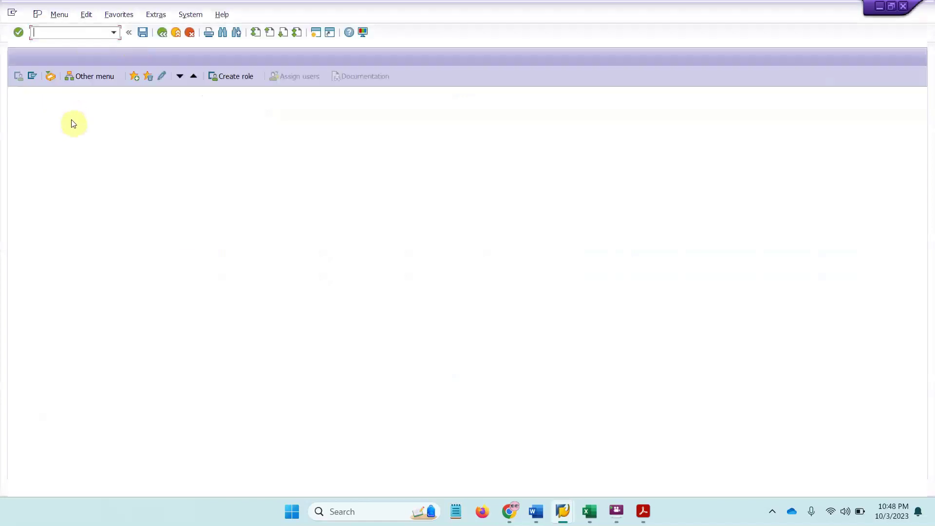
{"action": "type", "text": "mm01"}
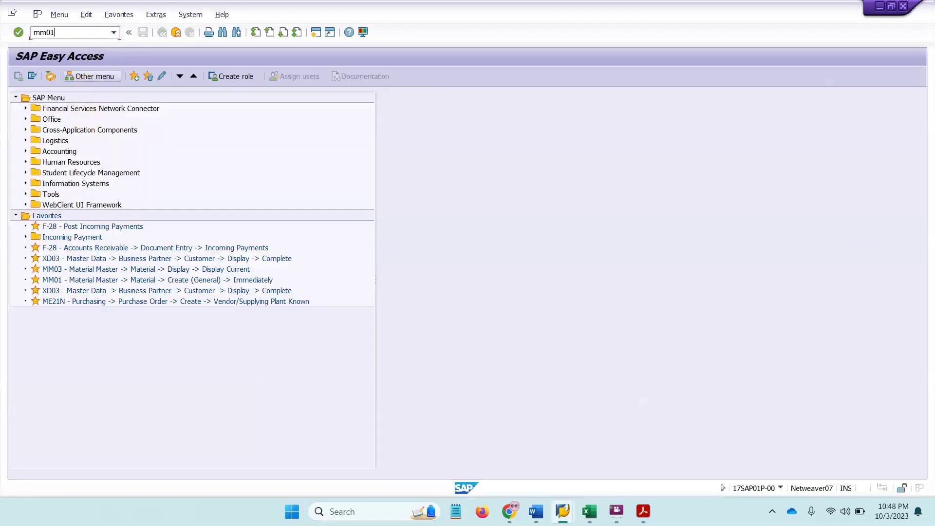
{"action": "key", "text": "Return"}
Enter T-MMP-00 as the material and select its Accounting 1 and Accounting 2 views.
{"action": "left_click", "coordinate": [92, 108]}
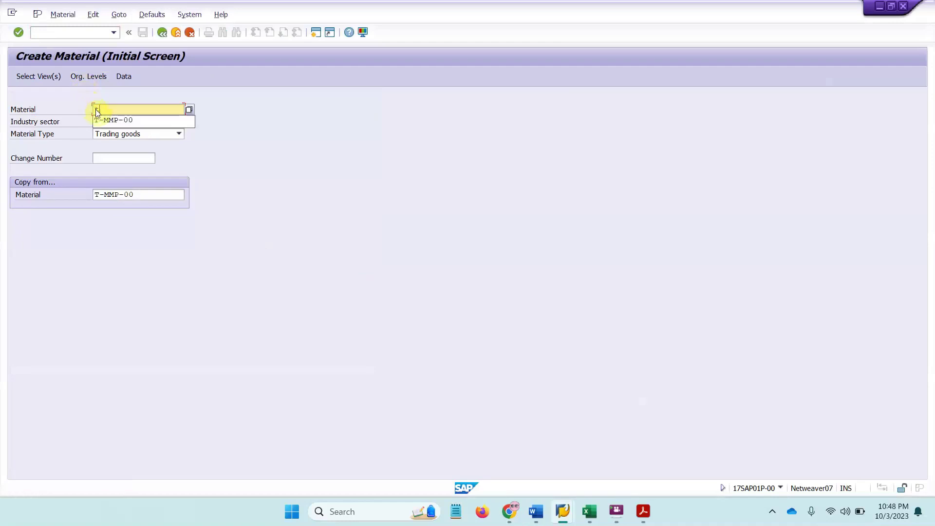
{"action": "left_click", "coordinate": [111, 118]}
{"action": "left_click", "coordinate": [30, 74]}
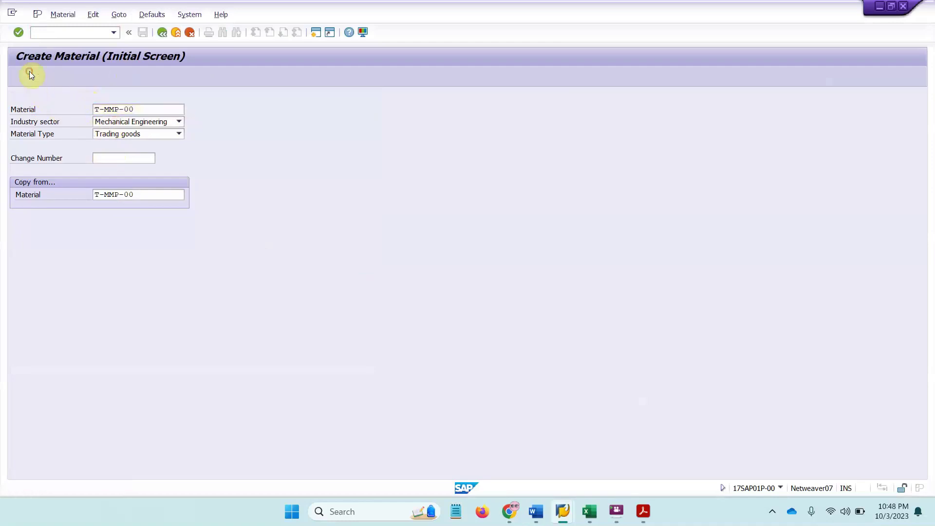
{"action": "scroll", "coordinate": [221, 313], "scroll_direction": "down", "scroll_amount": 2}
{"action": "scroll", "coordinate": [222, 313], "scroll_direction": "down", "scroll_amount": 3}
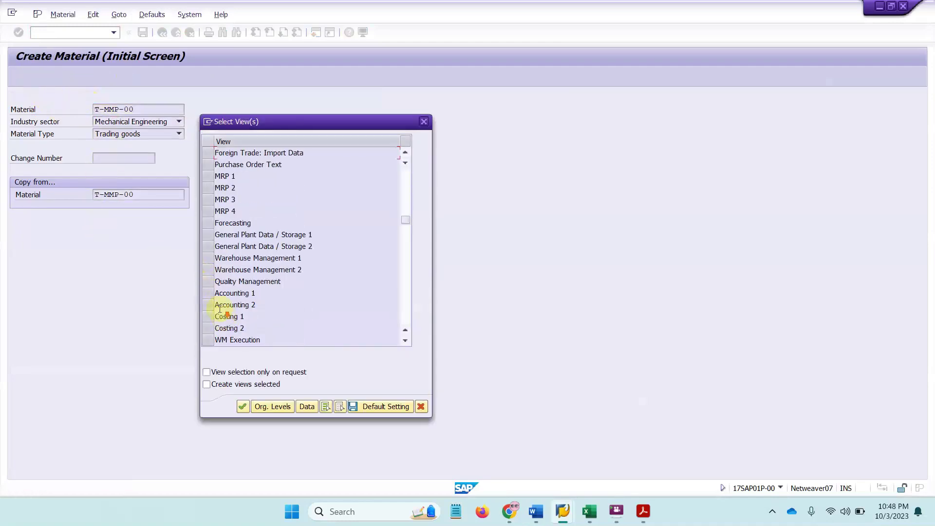
{"action": "left_click", "coordinate": [207, 225]}
{"action": "left_click", "coordinate": [208, 237]}
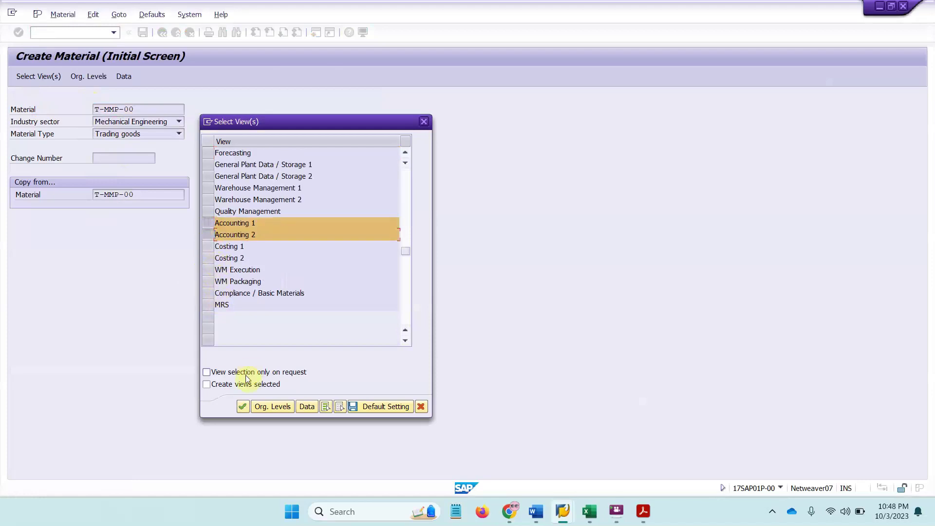
{"action": "left_click", "coordinate": [243, 407]}
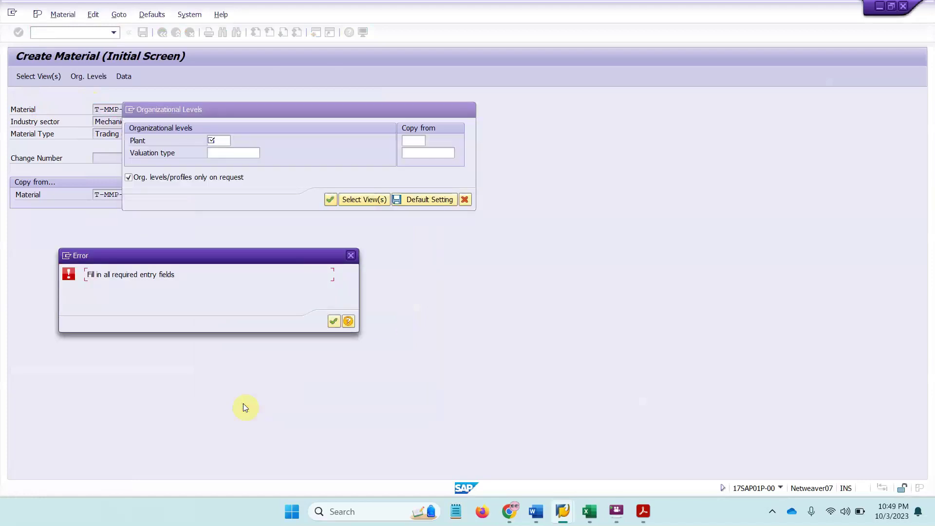
Set the organizational level to plant 1000, copied from plant 0001, and open the material's Accounting 1 view.
{"action": "left_click", "coordinate": [333, 320]}
{"action": "type", "text": "1000"}
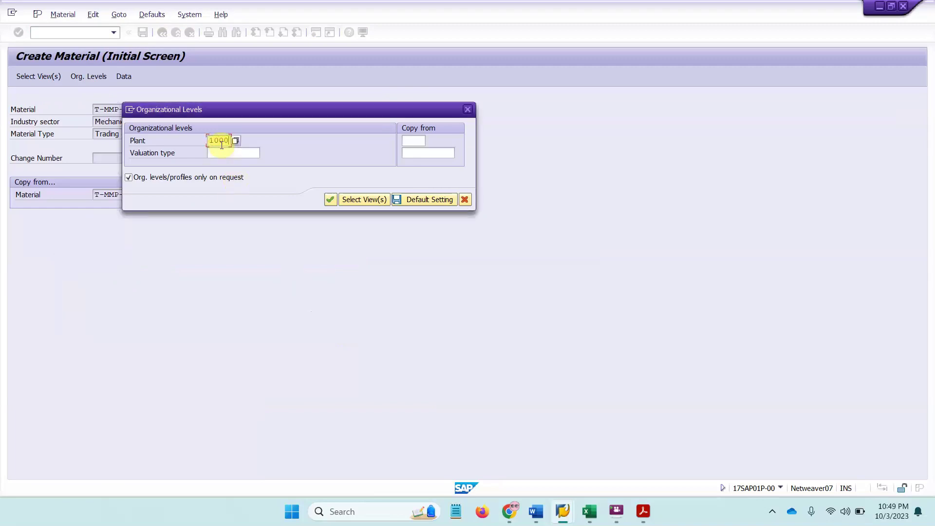
{"action": "left_click", "coordinate": [408, 140]}
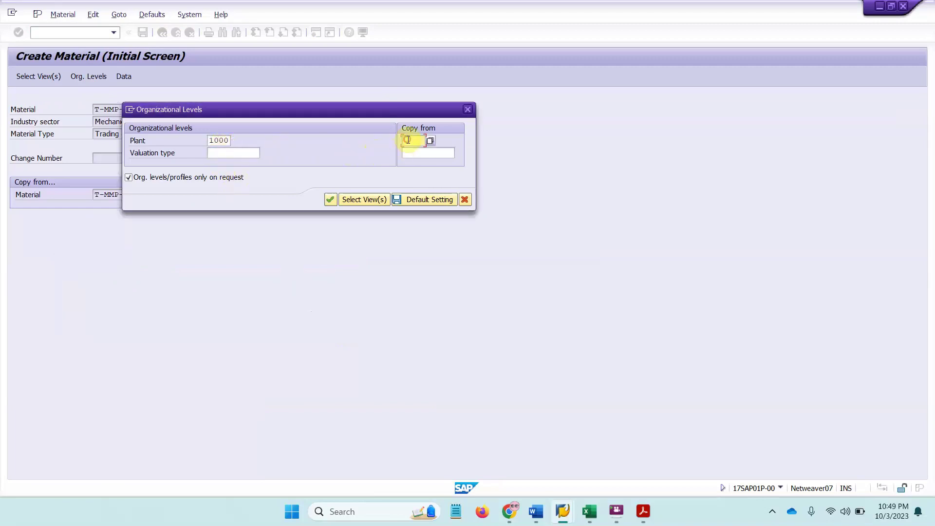
{"action": "type", "text": "1"}
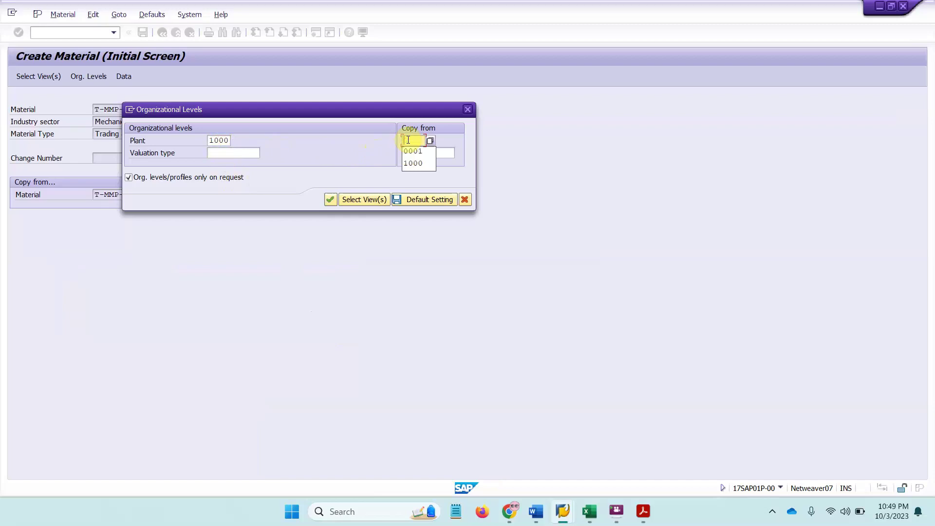
{"action": "type", "text": "0001"}
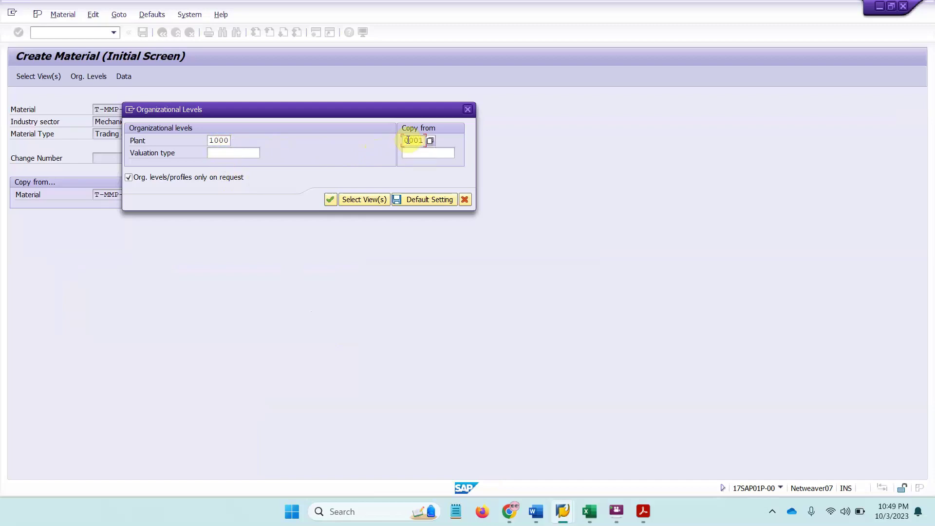
{"action": "left_click", "coordinate": [332, 201]}
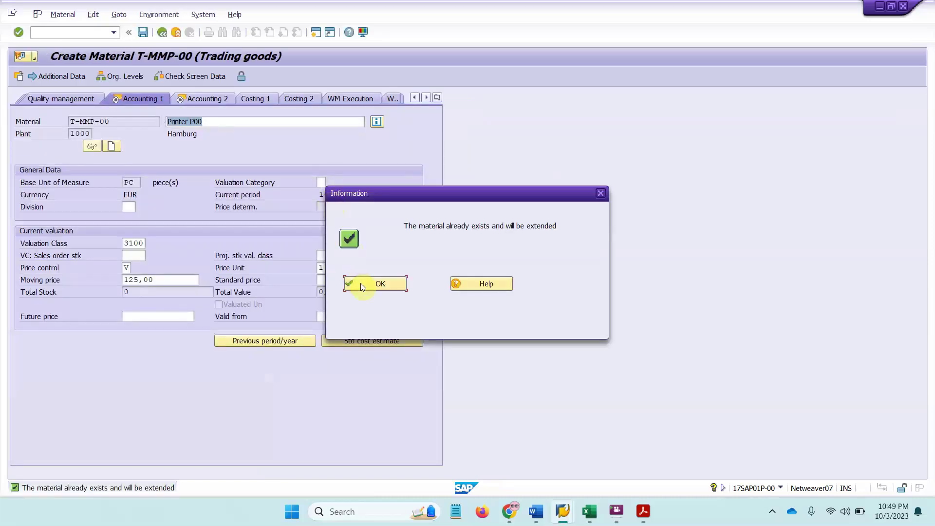
{"action": "left_click", "coordinate": [361, 283]}
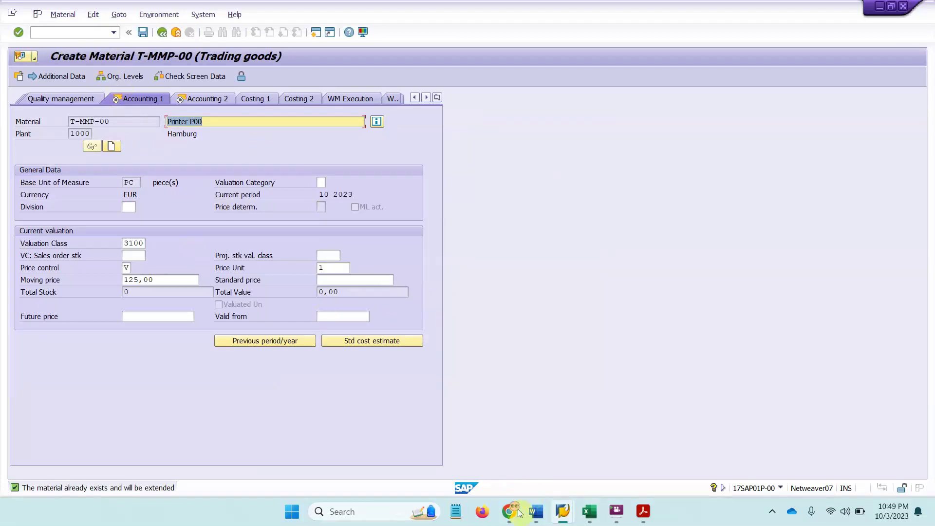
Switch back to the SAP purchase order session and recheck item 10.
{"action": "mouse_move", "coordinate": [563, 512]}
{"action": "left_click", "coordinate": [541, 451]}
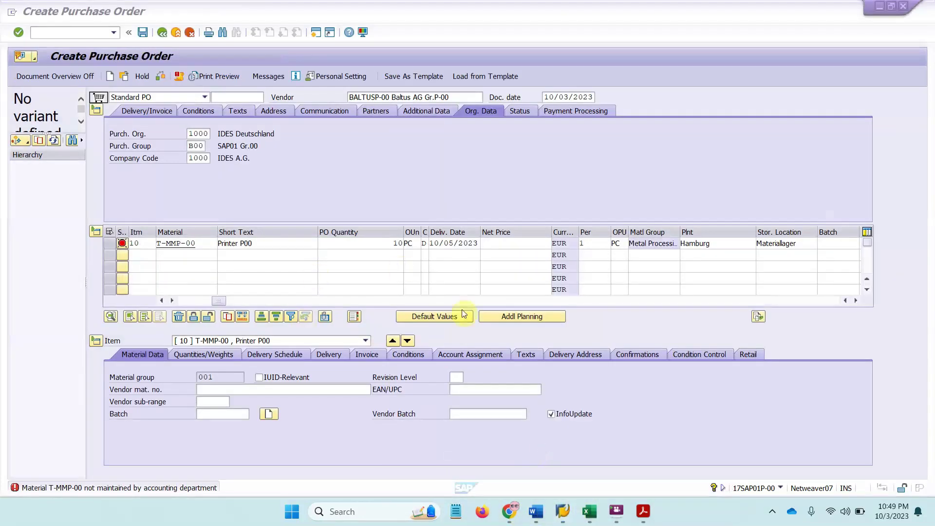
{"action": "key", "text": "Return"}
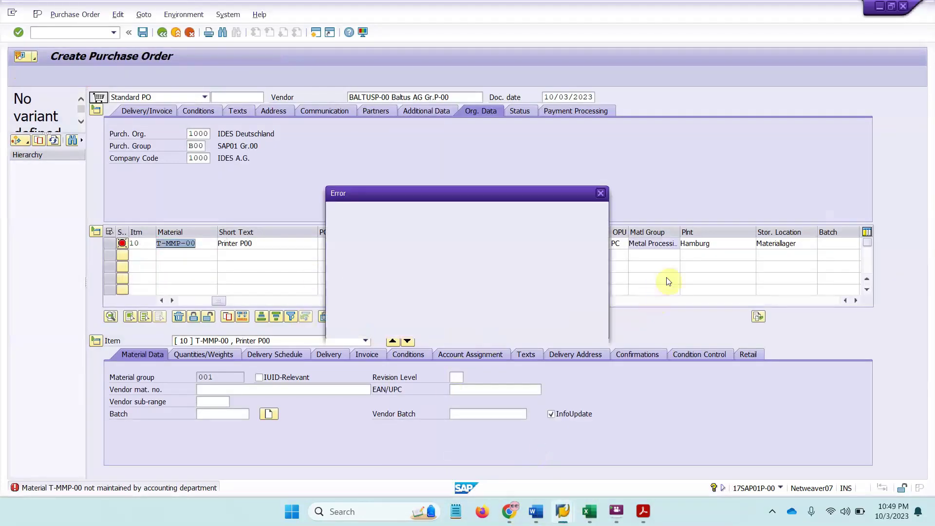
{"action": "left_click", "coordinate": [394, 285]}
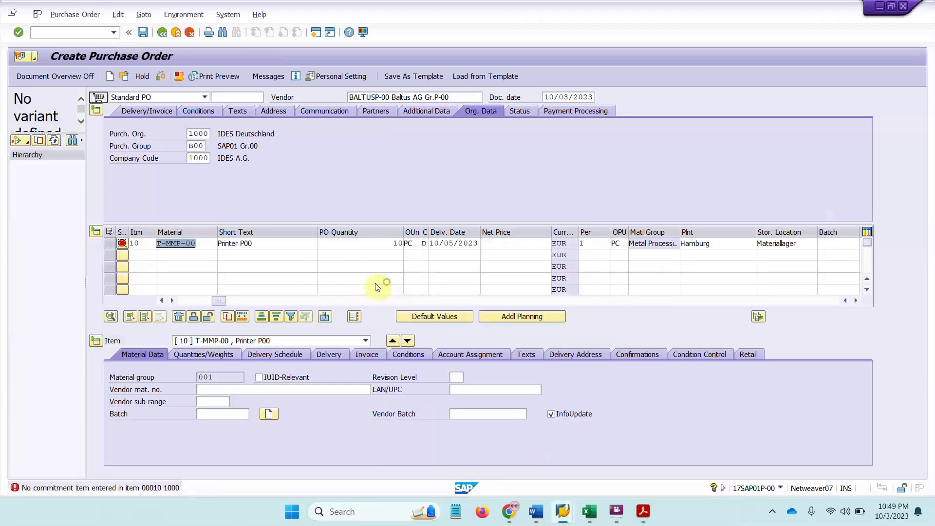
Delete item 10 from the purchase order.
{"action": "left_click", "coordinate": [112, 243]}
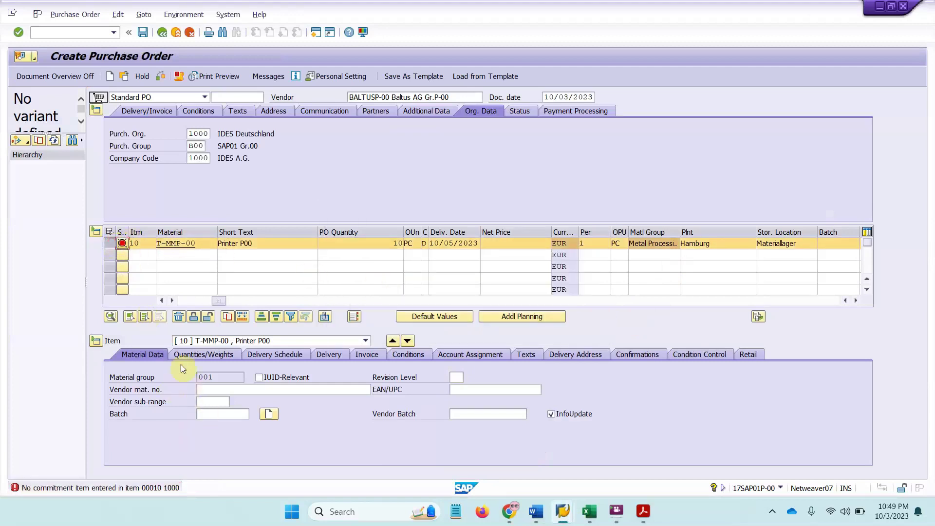
{"action": "left_click", "coordinate": [175, 317]}
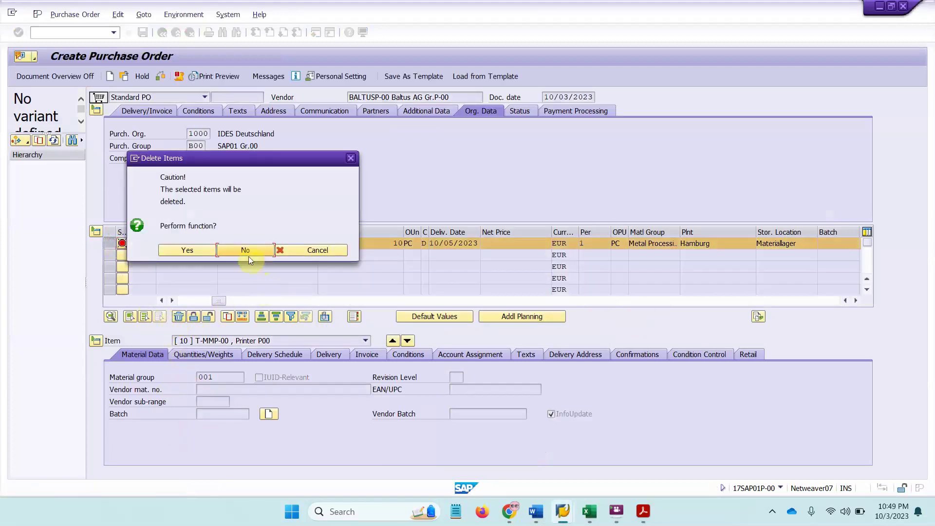
{"action": "left_click", "coordinate": [196, 248]}
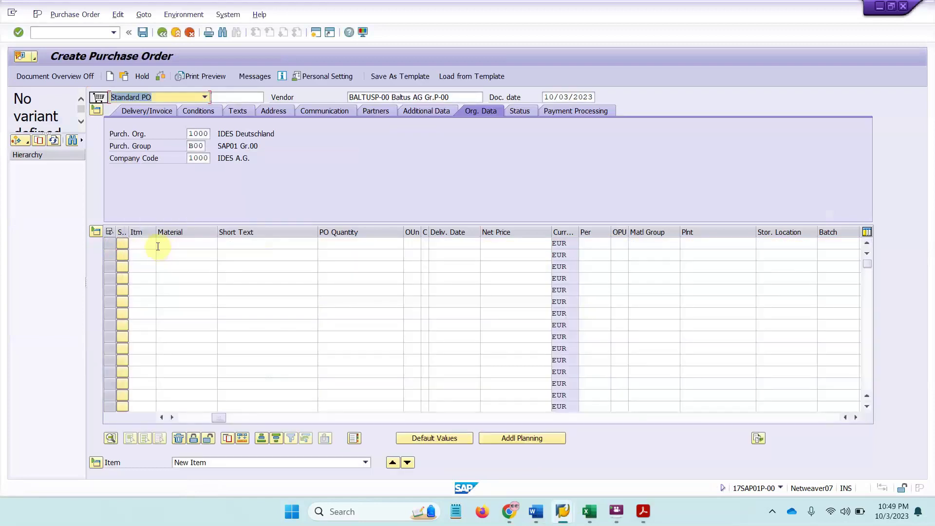
Enter material T-MMP-00 again as the first purchase order item and assign it to plant 1000.
{"action": "left_click", "coordinate": [178, 242]}
{"action": "type", "text": "t"}
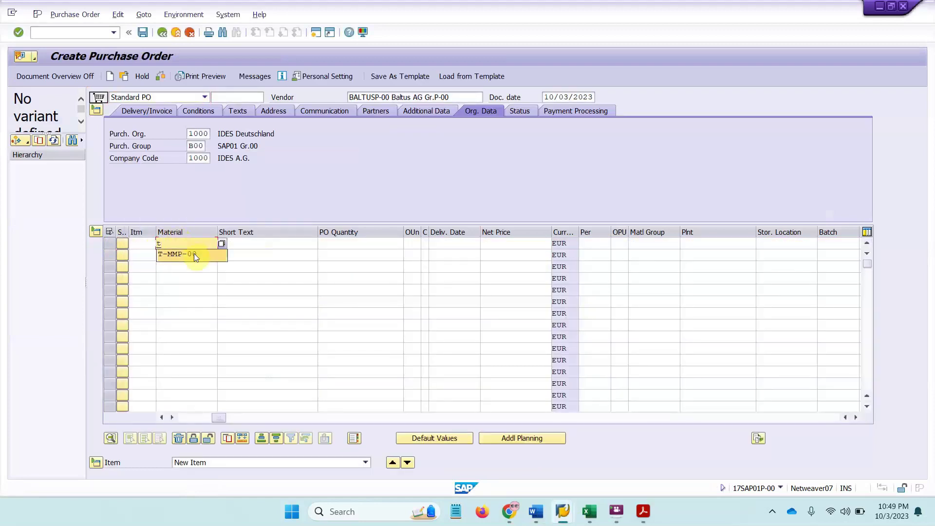
{"action": "left_click", "coordinate": [194, 253]}
{"action": "key", "text": "Return"}
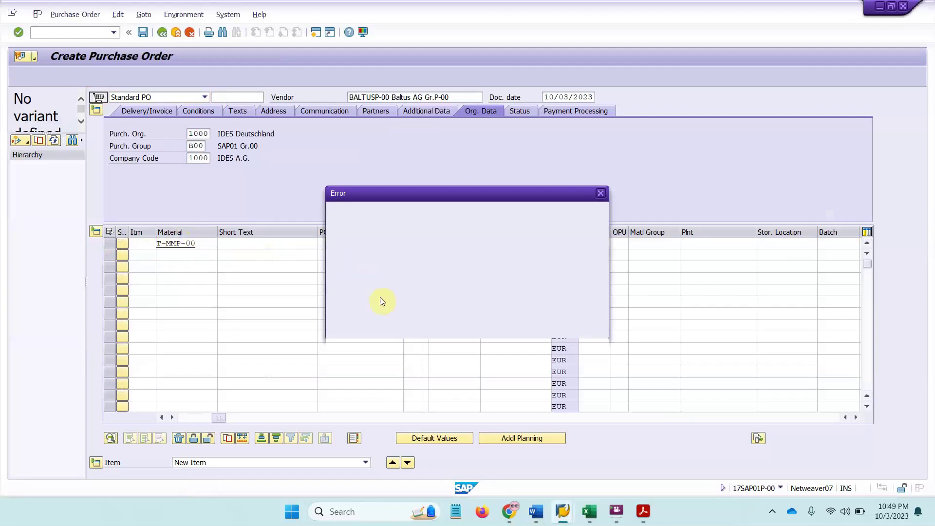
{"action": "left_click", "coordinate": [376, 283]}
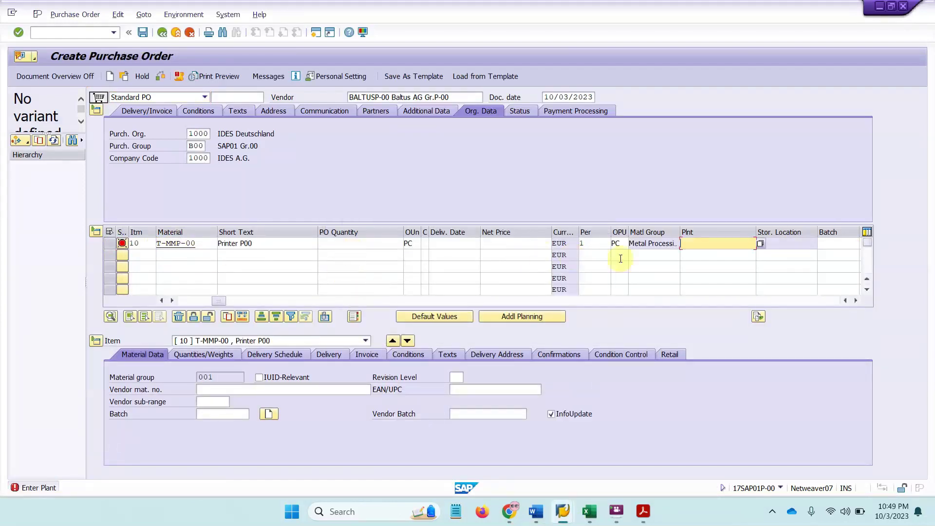
{"action": "type", "text": "1000"}
{"action": "key", "text": "Return"}
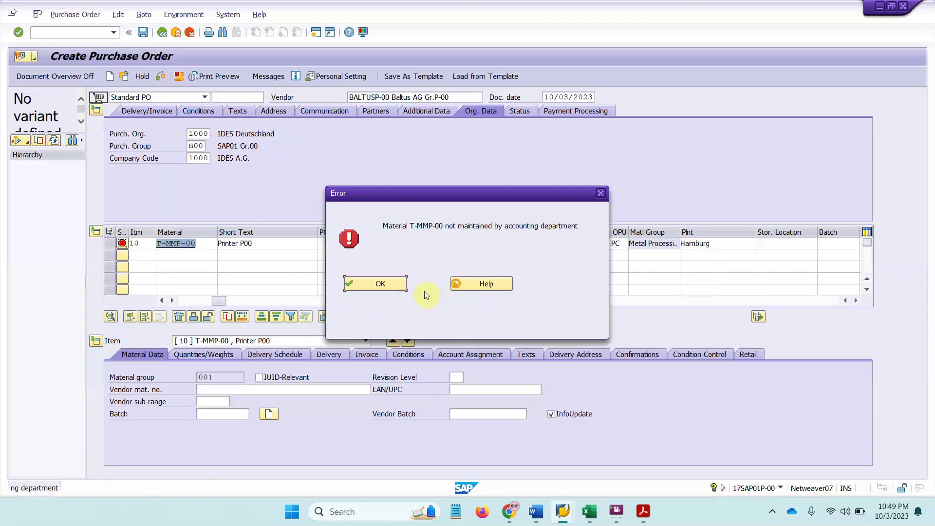
{"action": "left_click", "coordinate": [397, 285]}
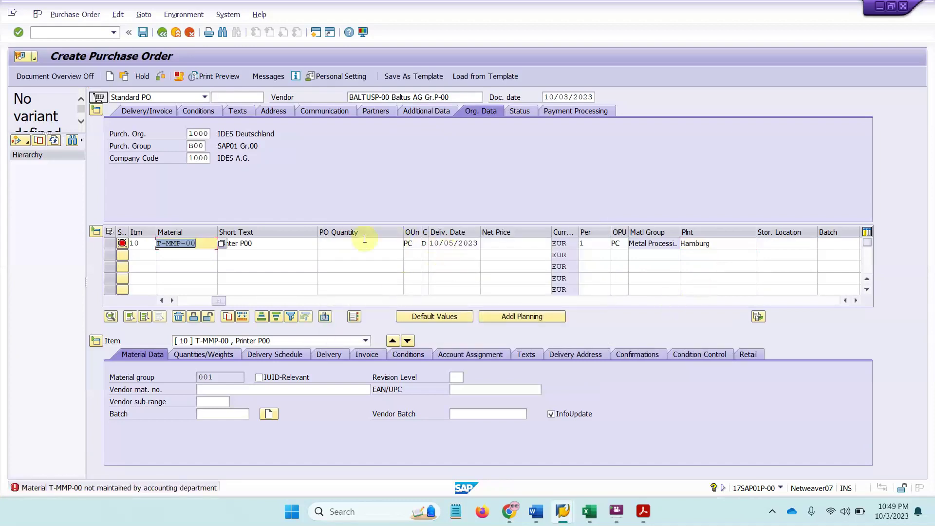
Complete item 10 with a PO quantity of 10, a net price of 125,00 EUR and storage location 0001.
{"action": "left_click", "coordinate": [345, 242]}
{"action": "key", "text": "Return"}
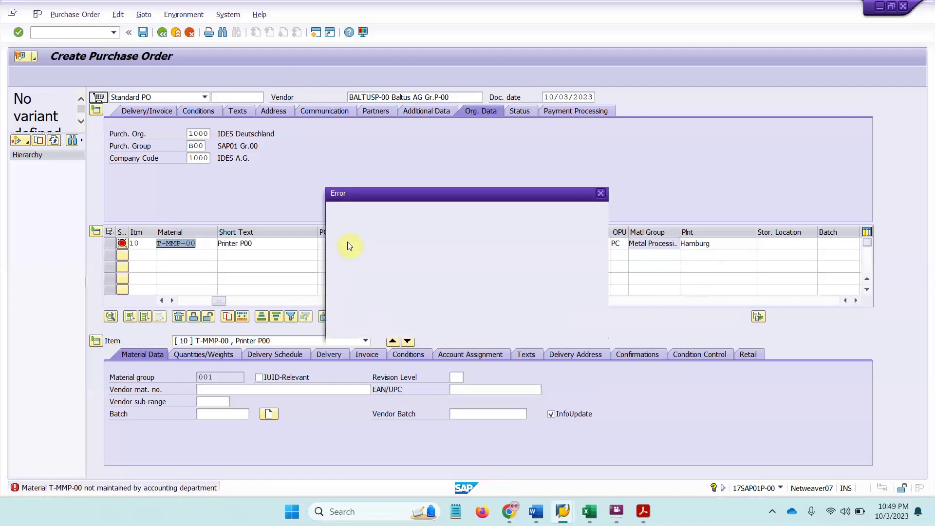
{"action": "left_click", "coordinate": [386, 284]}
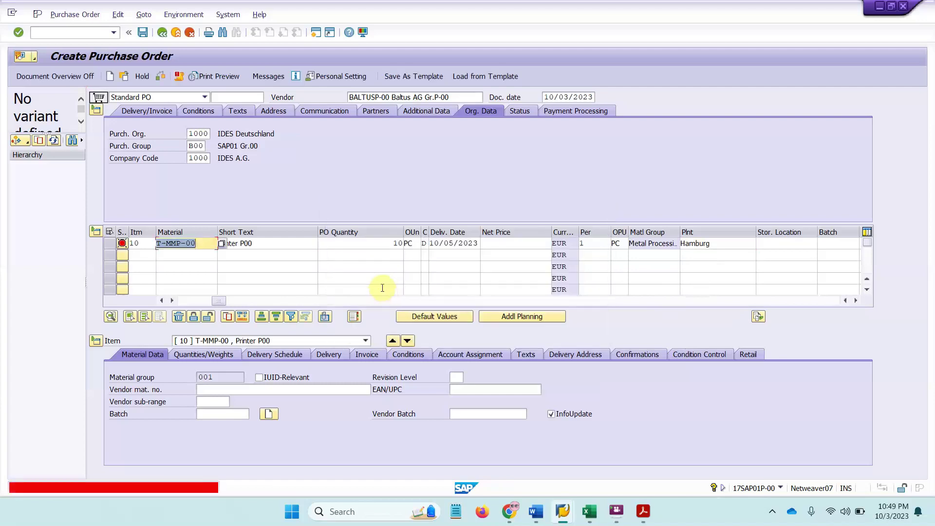
{"action": "left_click", "coordinate": [495, 244]}
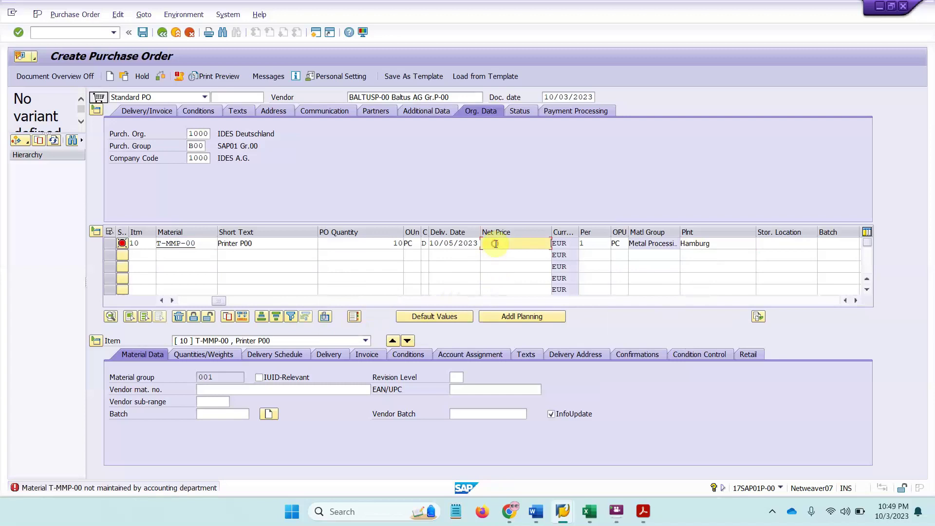
{"action": "key", "text": "Return"}
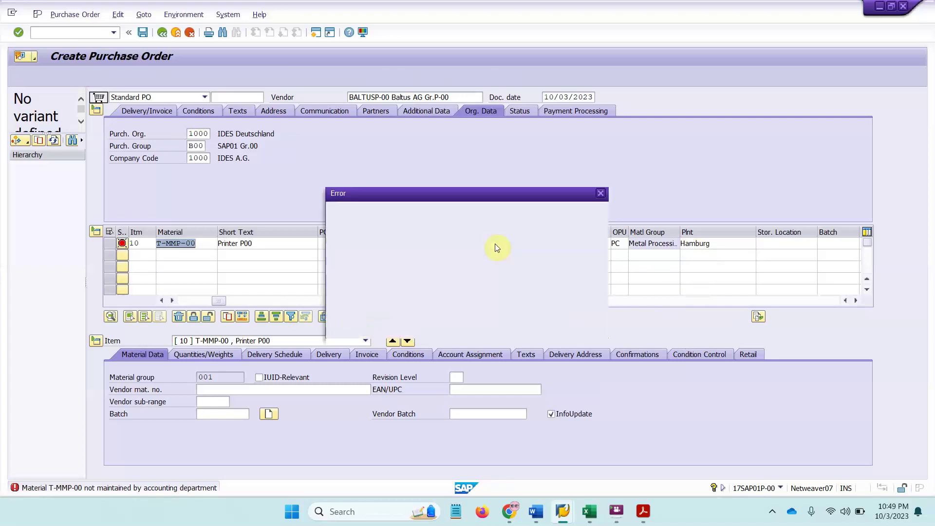
{"action": "left_click", "coordinate": [365, 283]}
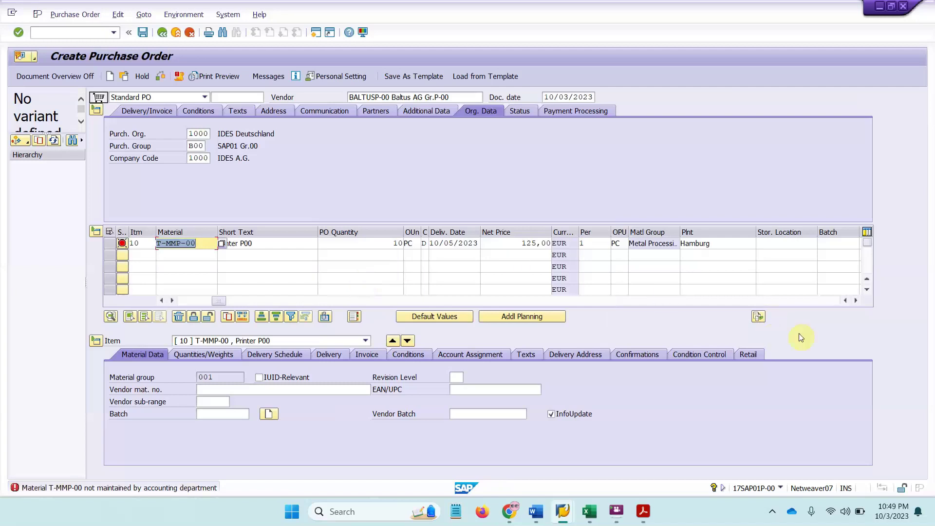
{"action": "left_click", "coordinate": [780, 245]}
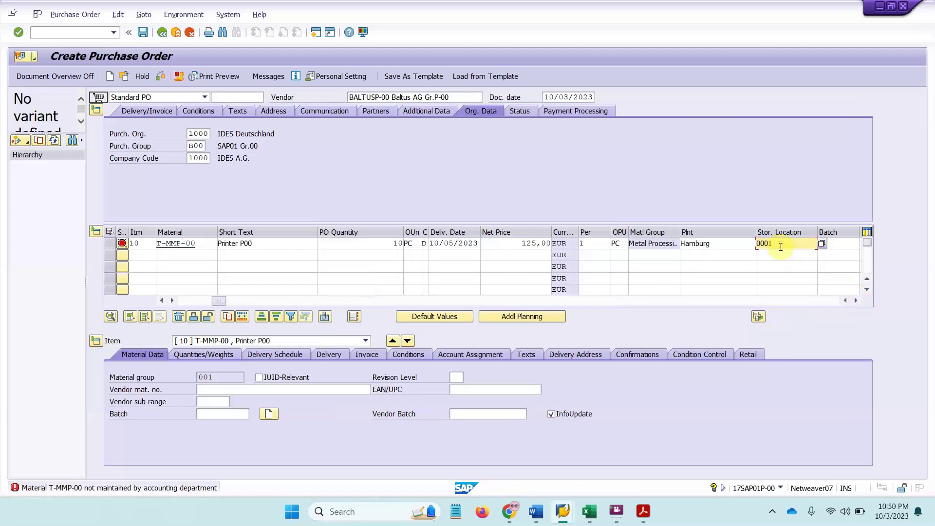
{"action": "key", "text": "Return"}
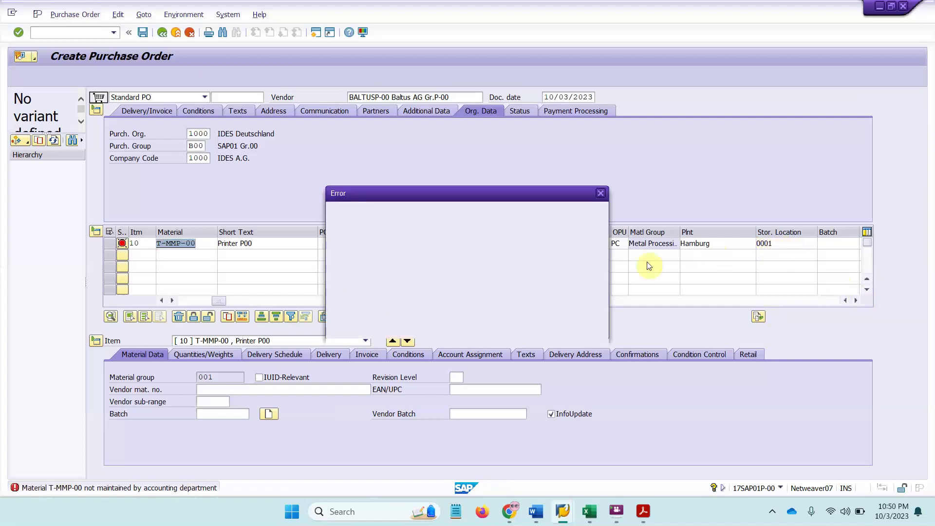
{"action": "left_click", "coordinate": [397, 283]}
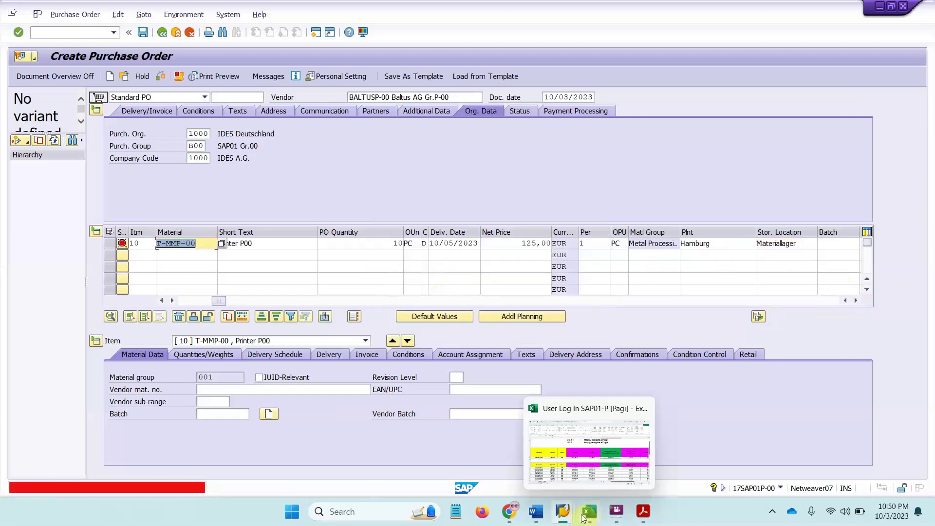
Switch to the material creation session and save the accounting extension of T-MMP-00.
{"action": "mouse_move", "coordinate": [563, 511]}
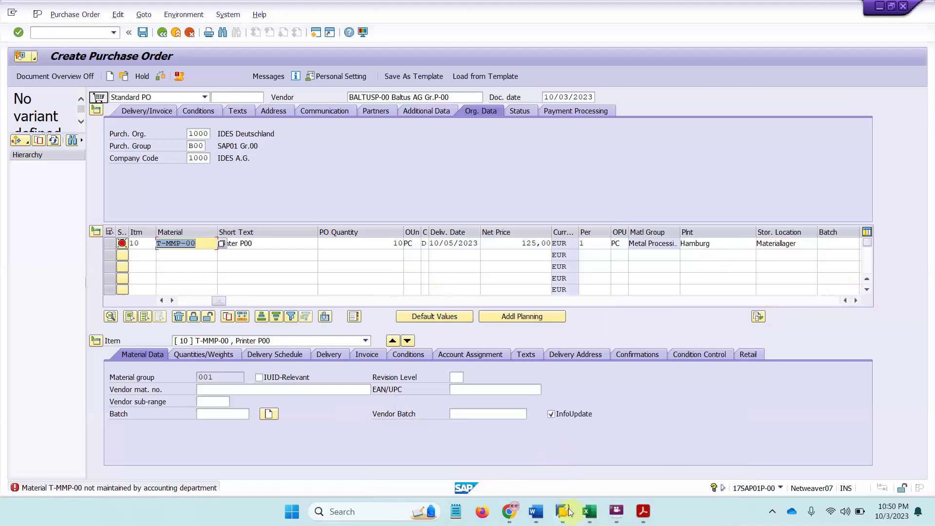
{"action": "left_click", "coordinate": [622, 476]}
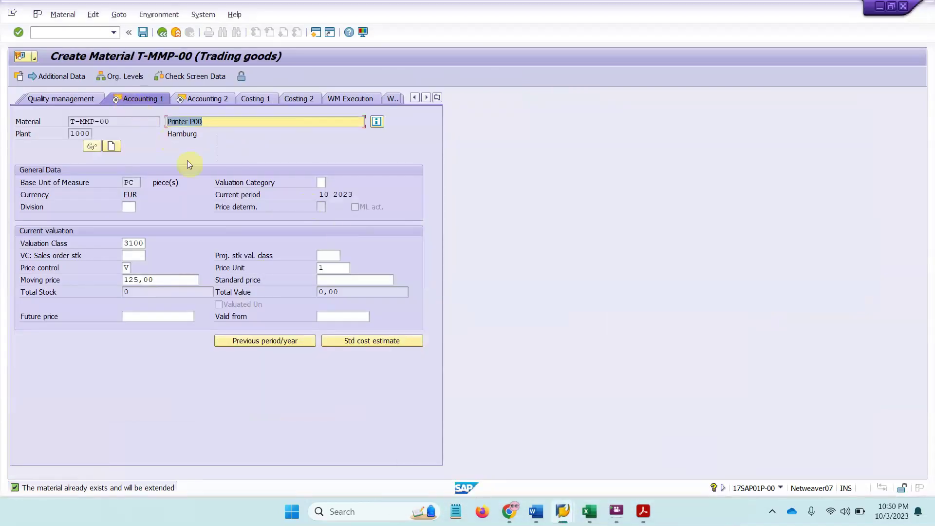
{"action": "left_click", "coordinate": [100, 32]}
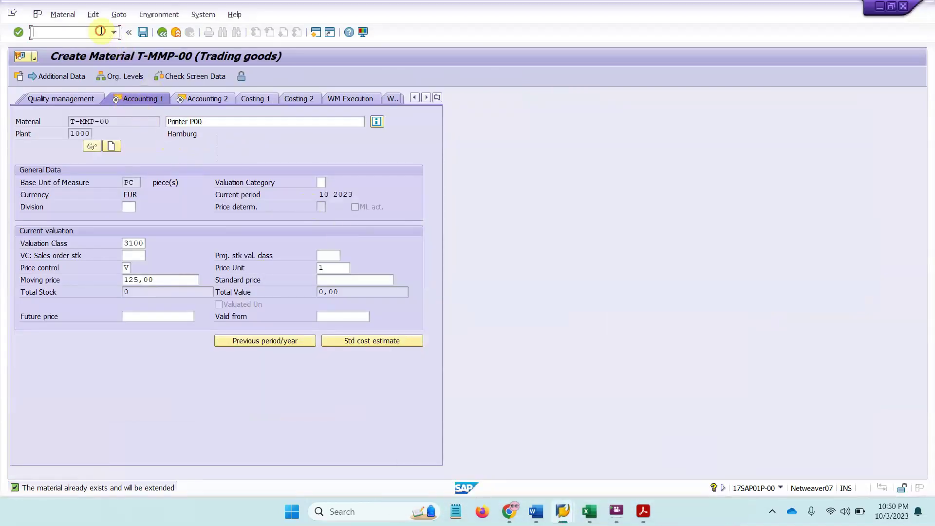
{"action": "left_click", "coordinate": [143, 32]}
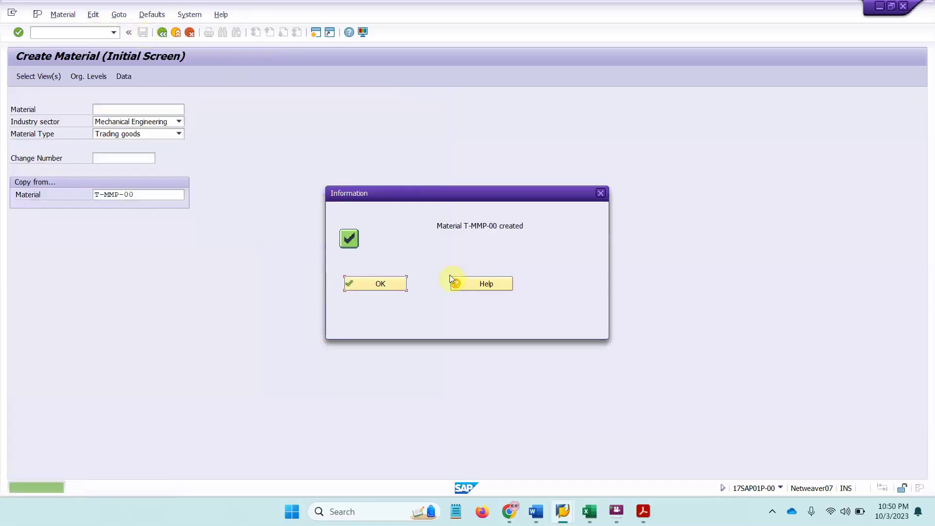
{"action": "left_click", "coordinate": [396, 282]}
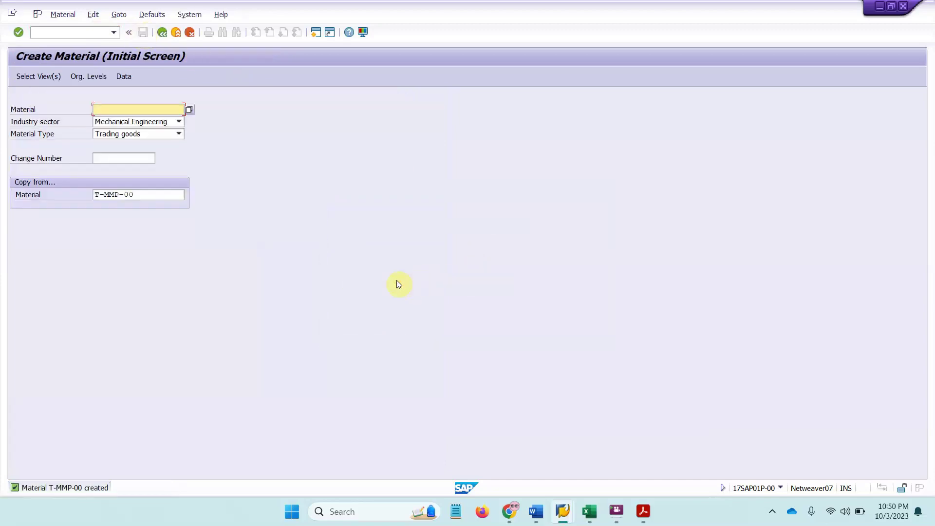
Return to the purchase order session, recheck item 10 and review its messages.
{"action": "left_click", "coordinate": [878, 9]}
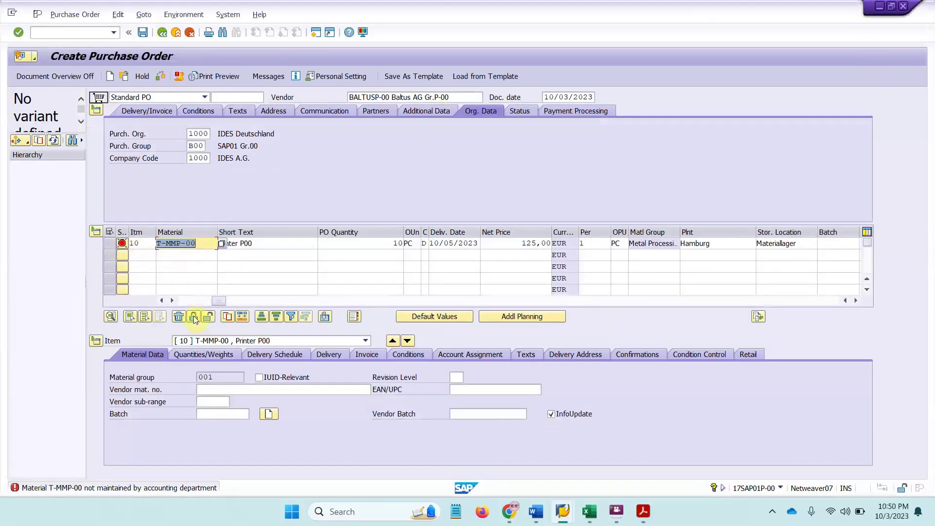
{"action": "key", "text": "Return"}
{"action": "left_click", "coordinate": [107, 249]}
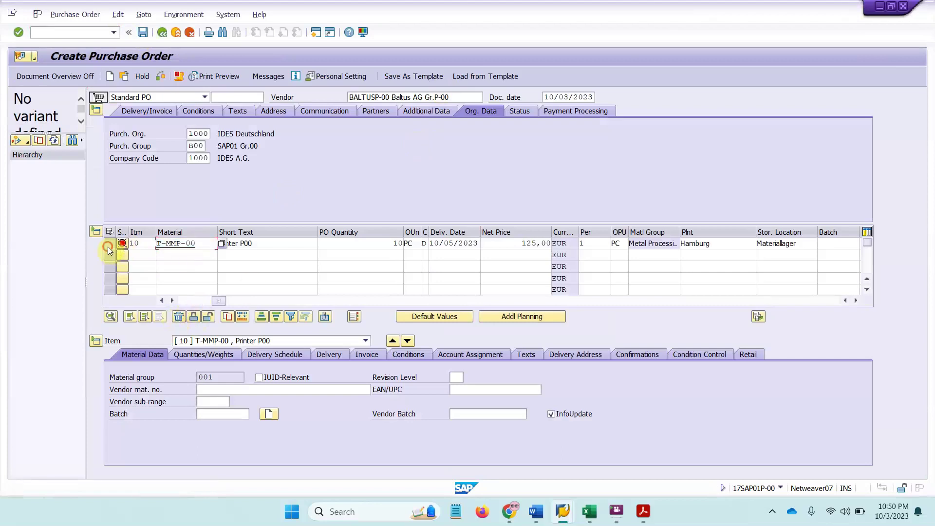
{"action": "key", "text": "Return"}
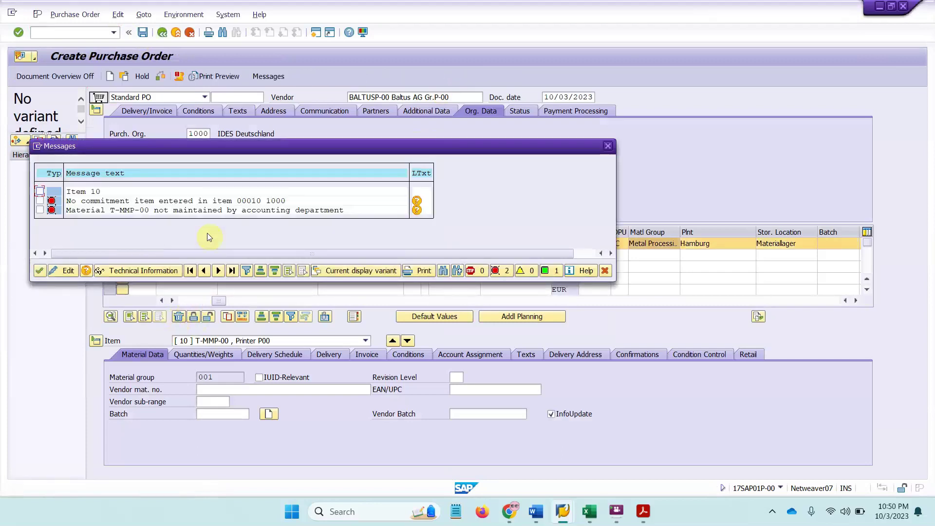
{"action": "left_click", "coordinate": [606, 146]}
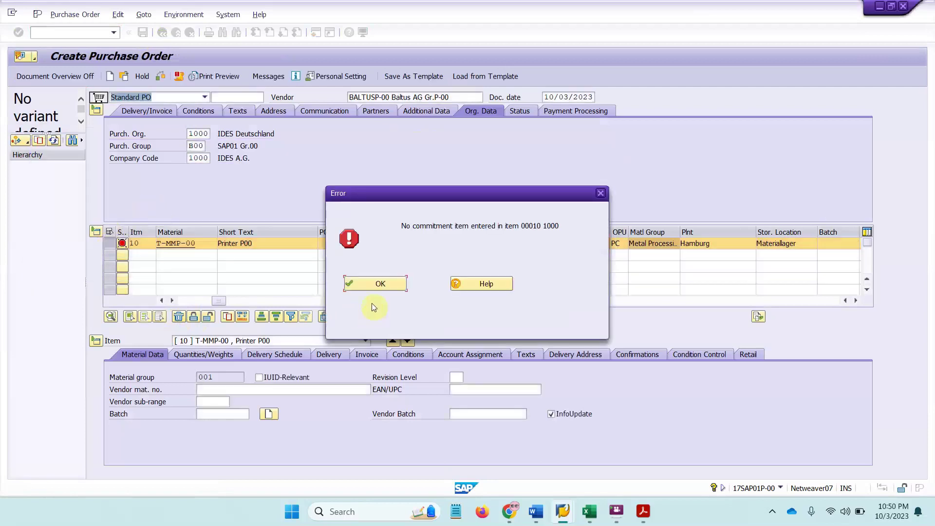
{"action": "left_click", "coordinate": [373, 285]}
Restart transaction ME21N for a fresh purchase order and enter T-MMP-00 as the first item's material.
{"action": "left_click", "coordinate": [72, 30]}
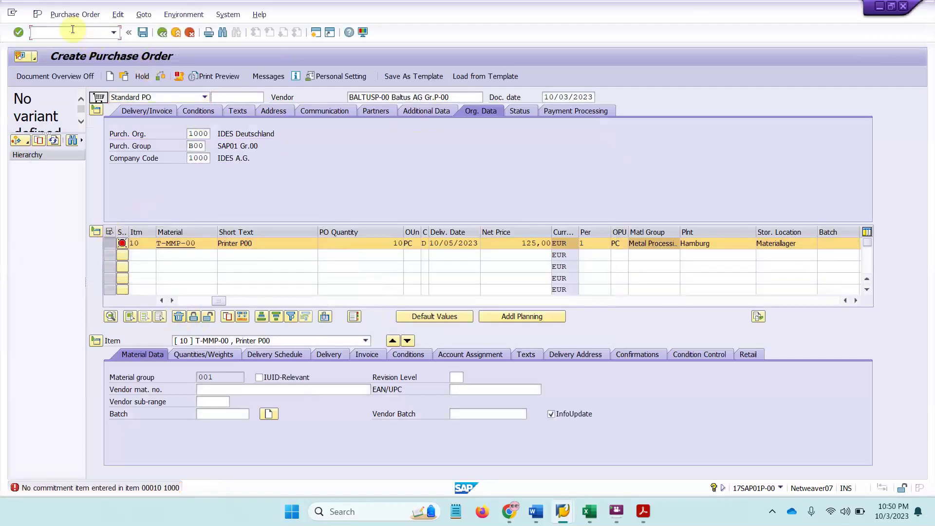
{"action": "type", "text": "/nme21n"}
{"action": "key", "text": "Return"}
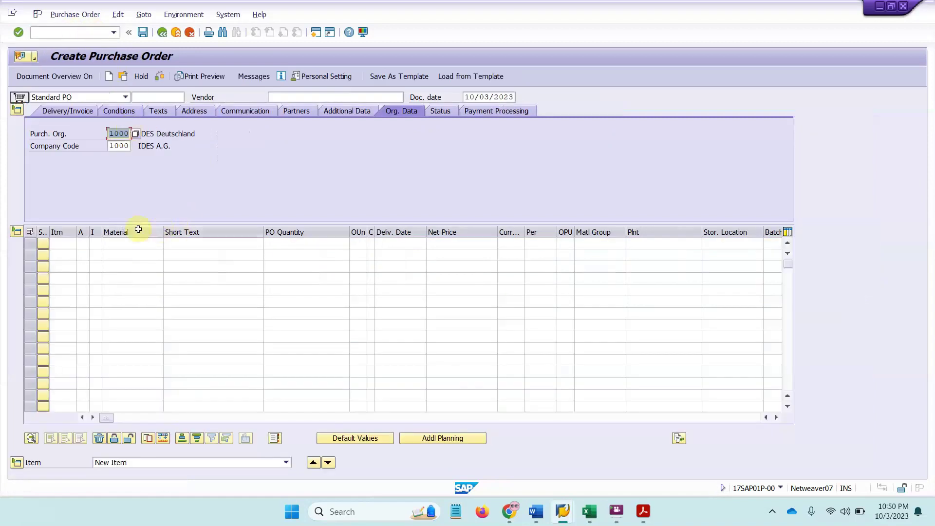
{"action": "left_click", "coordinate": [119, 244]}
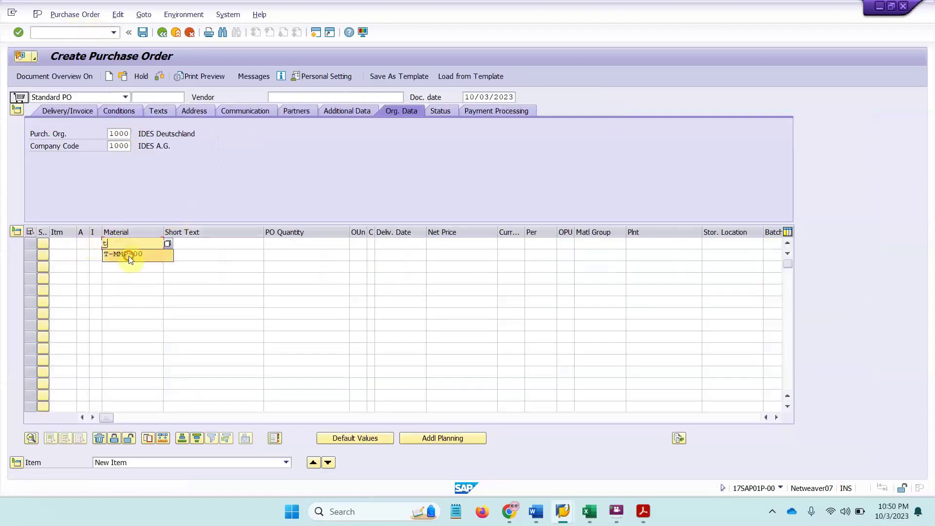
{"action": "left_click", "coordinate": [124, 254]}
{"action": "key", "text": "Return"}
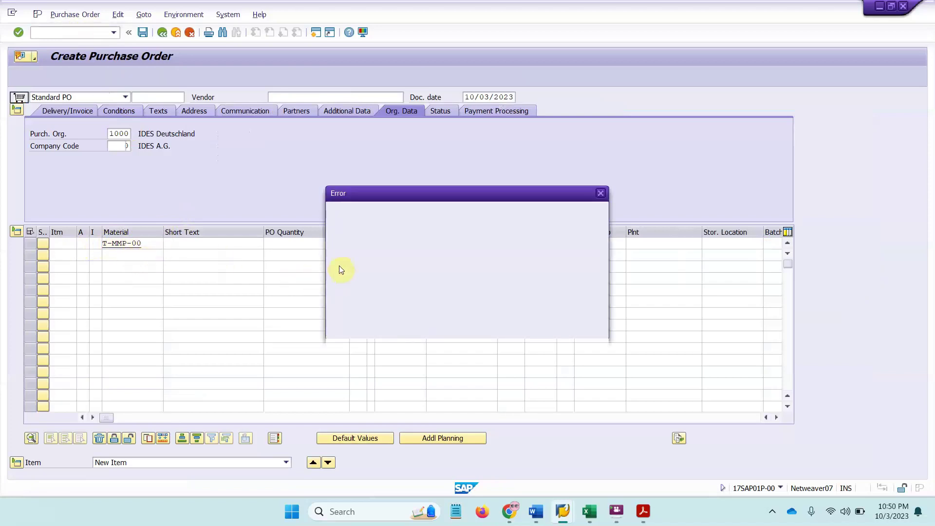
{"action": "left_click", "coordinate": [380, 281]}
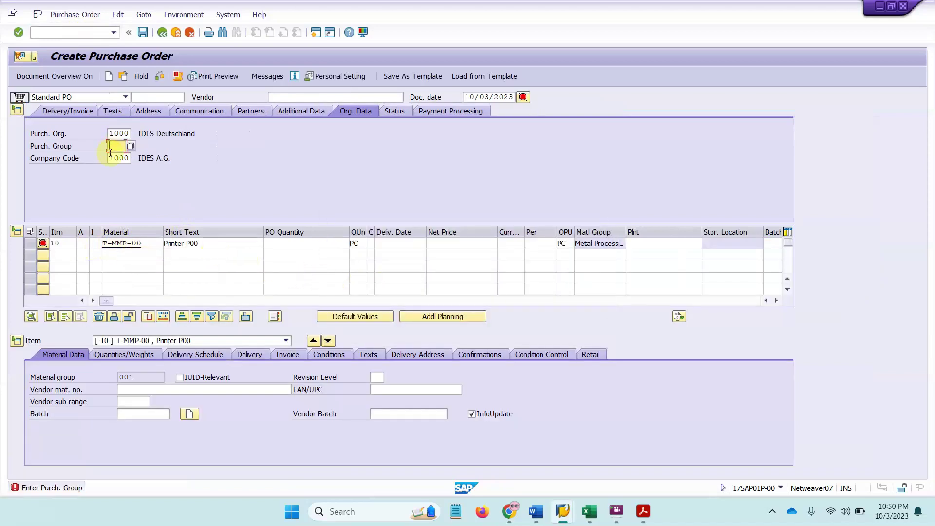
Try purchasing groups 000 and 001 in the purchase order's organizational data.
{"action": "type", "text": "000"}
{"action": "key", "text": "Return"}
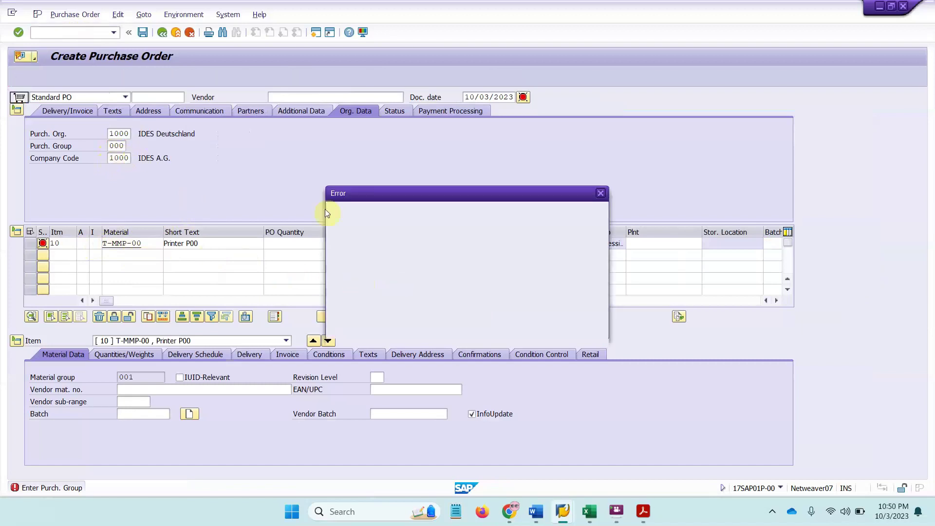
{"action": "left_click", "coordinate": [385, 283]}
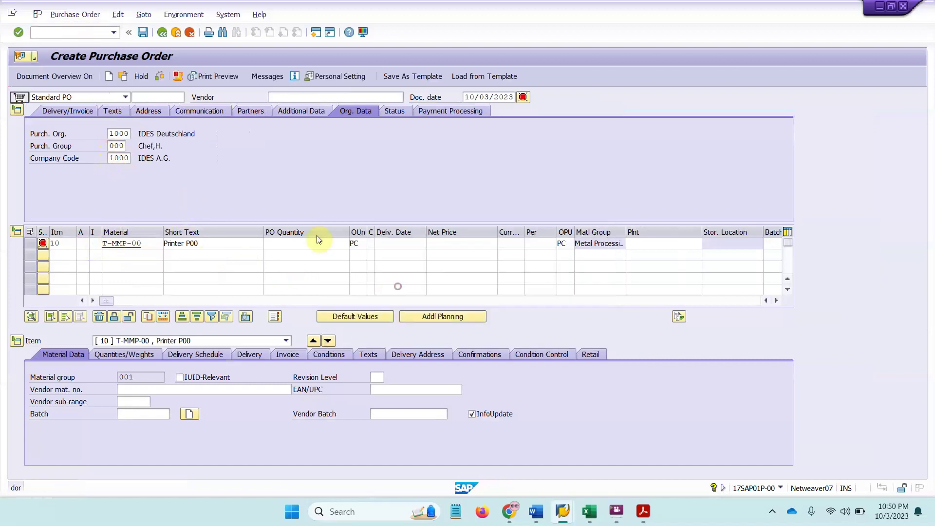
{"action": "left_click", "coordinate": [125, 146]}
{"action": "key", "text": "BackSpace"}
{"action": "type", "text": "1"}
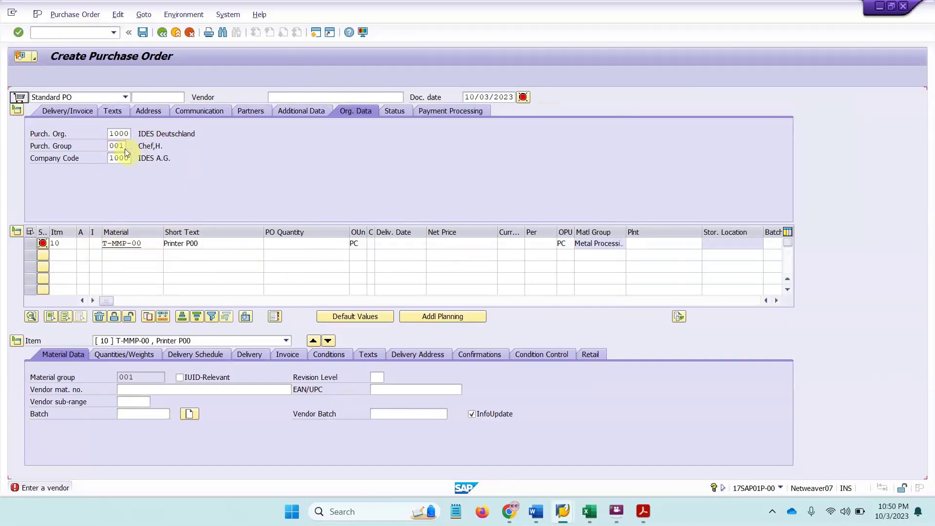
{"action": "key", "text": "Return"}
{"action": "left_click", "coordinate": [380, 285]}
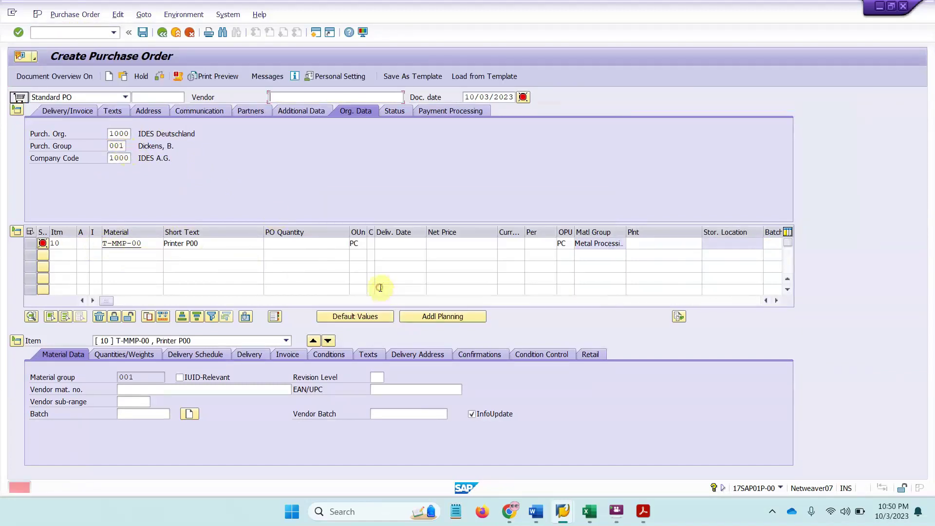
Set the purchase order's purchasing group to B00.
{"action": "left_click_drag", "start_coordinate": [128, 146], "coordinate": [83, 139]}
{"action": "type", "text": "b00"}
{"action": "key", "text": "Return"}
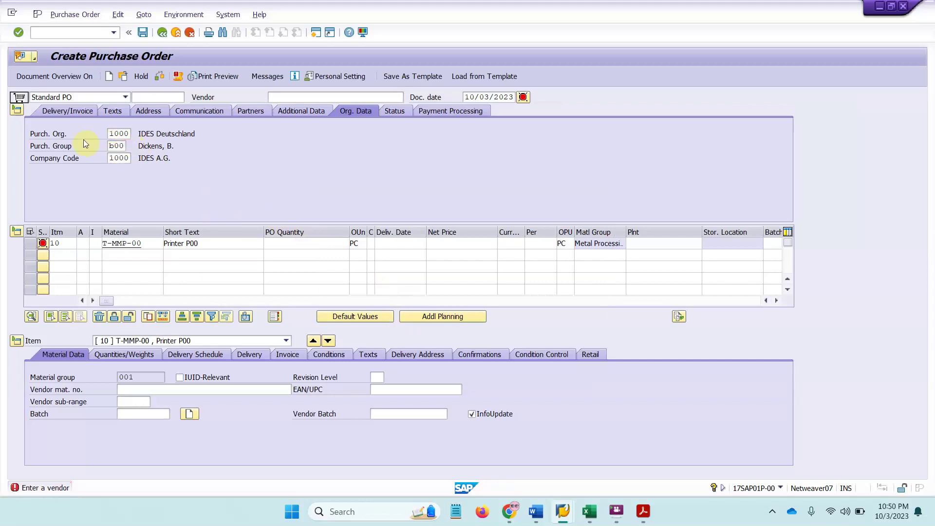
Enter BALTUSP-00 as the purchase order's vendor and acknowledge the resulting error.
{"action": "left_click", "coordinate": [392, 284]}
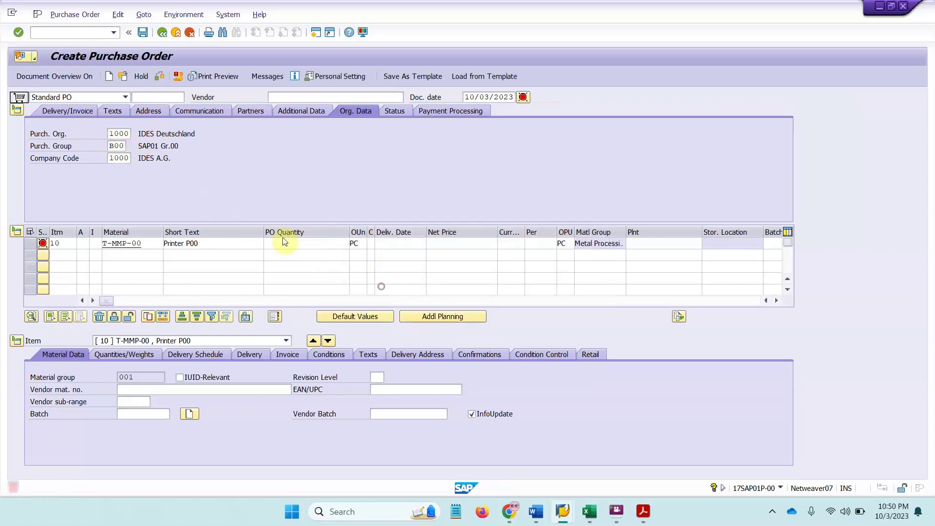
{"action": "type", "text": "b"}
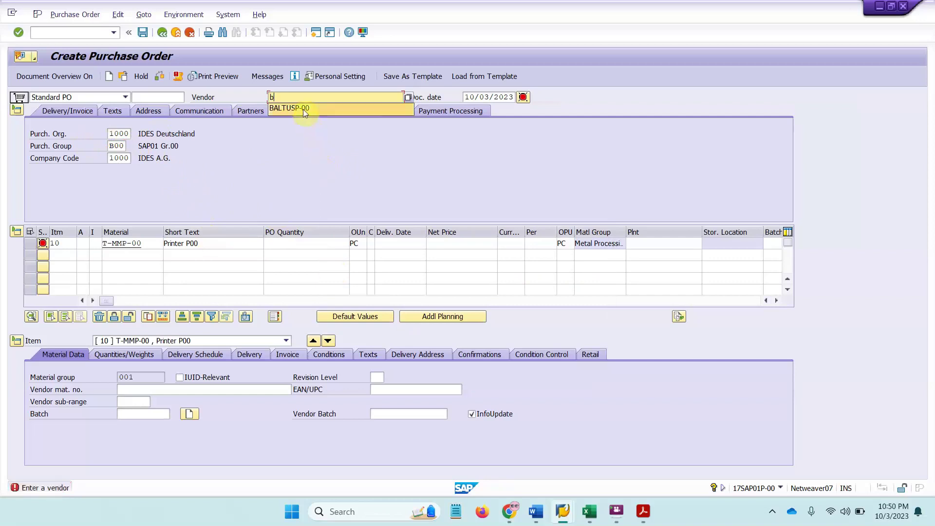
{"action": "left_click", "coordinate": [303, 108]}
{"action": "key", "text": "Return"}
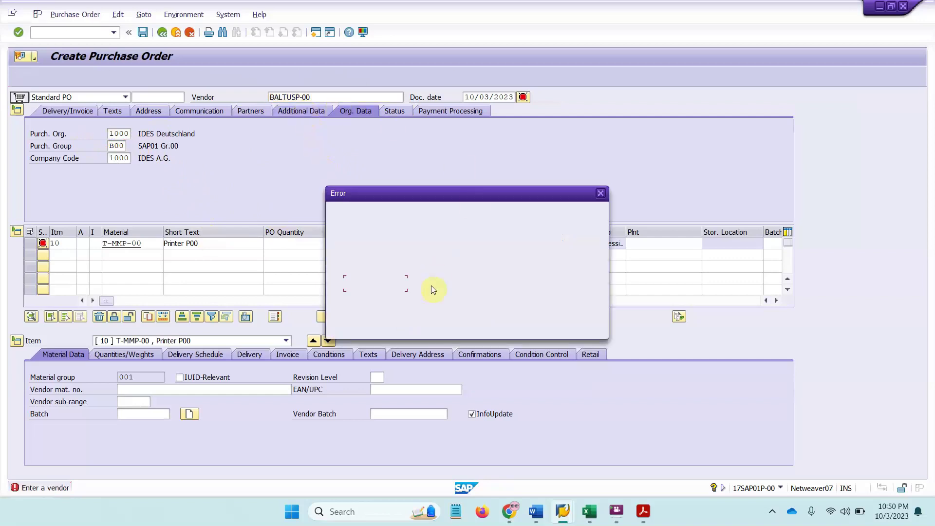
{"action": "left_click", "coordinate": [385, 288]}
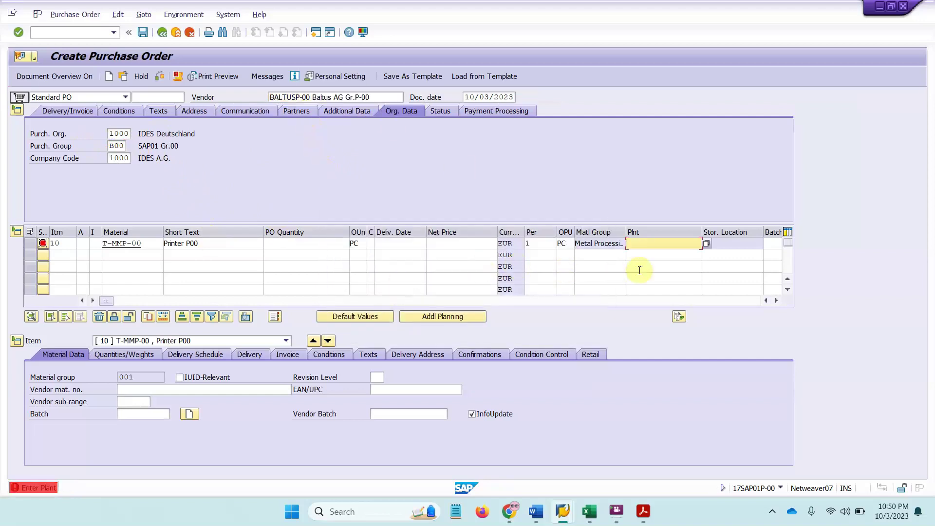
Set item 10's plant to 1000 and acknowledge the resulting error.
{"action": "type", "text": "1000"}
{"action": "key", "text": "Return"}
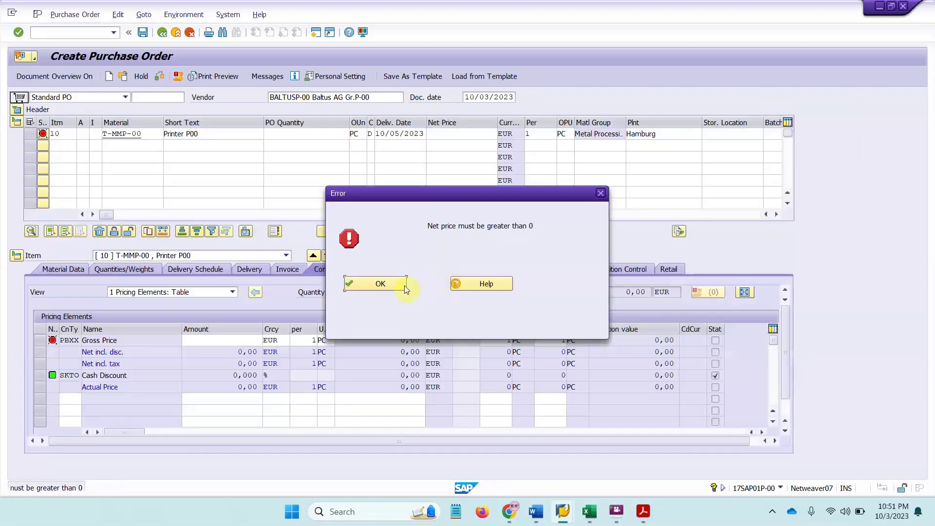
{"action": "left_click", "coordinate": [396, 284]}
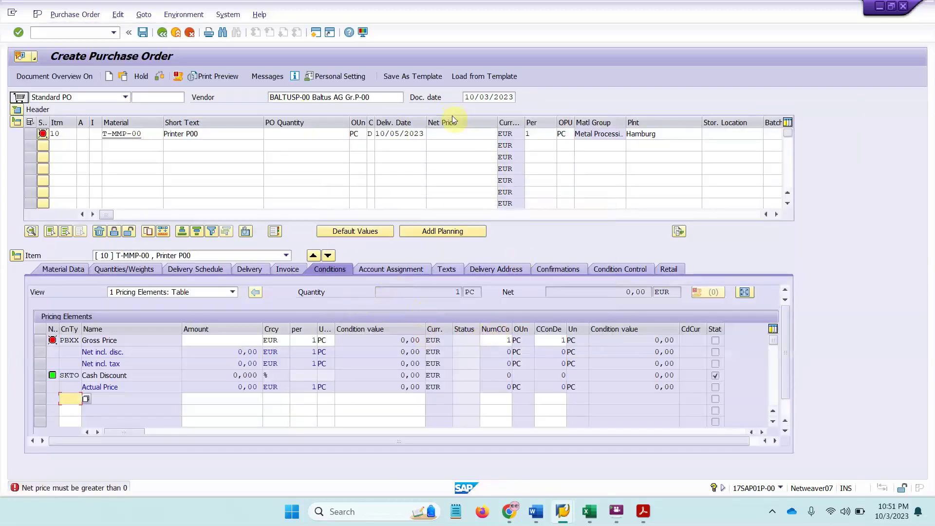
Give item 10 a net price of 125 EUR and a PO quantity of 10 PC.
{"action": "left_click", "coordinate": [450, 136]}
{"action": "type", "text": "12"}
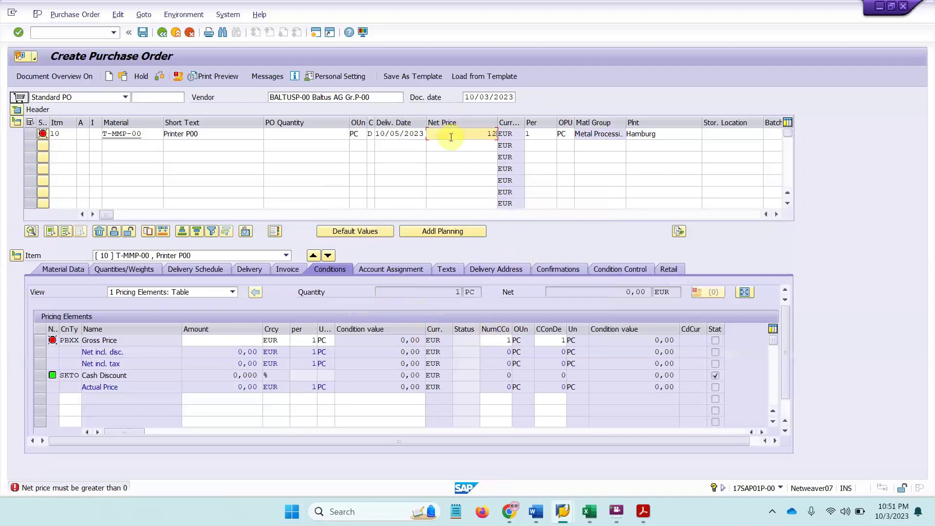
{"action": "type", "text": "5"}
{"action": "key", "text": "Return"}
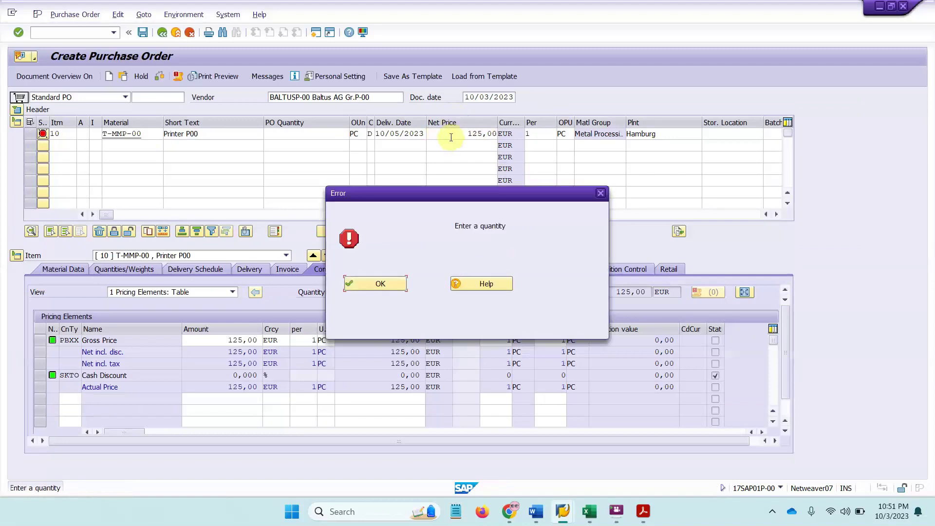
{"action": "key", "text": "Return"}
{"action": "left_click", "coordinate": [336, 135]}
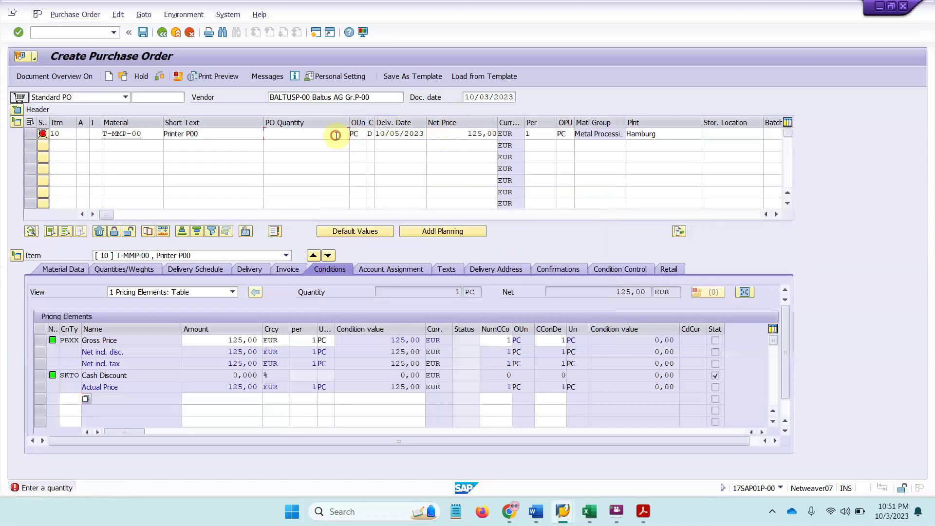
{"action": "type", "text": "10"}
{"action": "key", "text": "Return"}
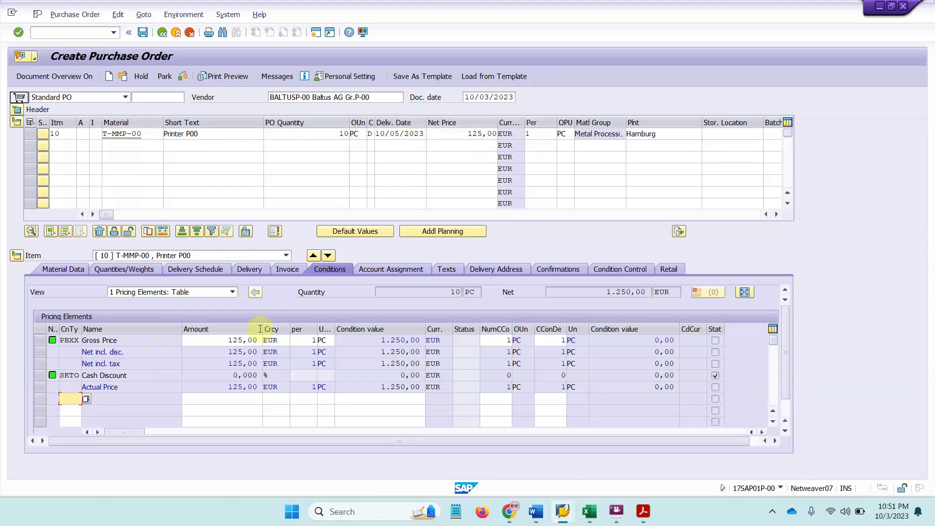
Set item 10's storage location to 0001 and save the purchase order.
{"action": "left_click", "coordinate": [730, 133]}
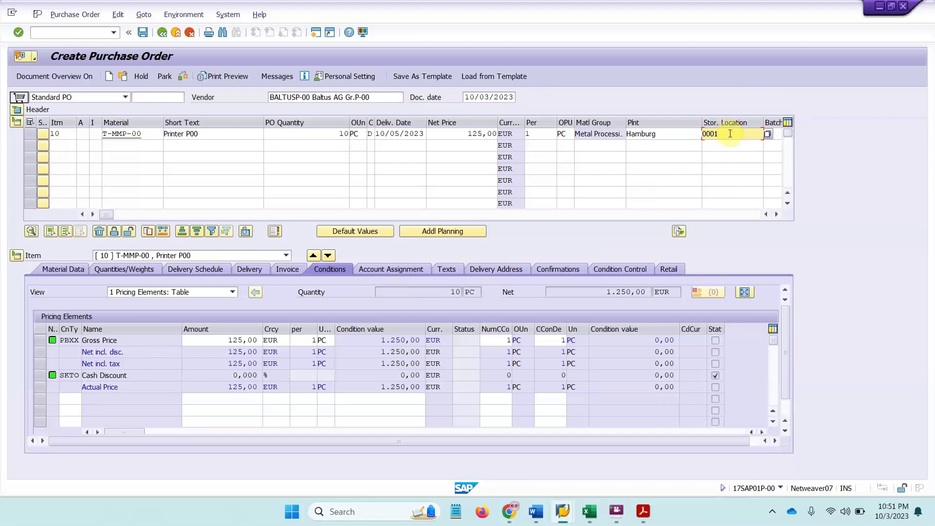
{"action": "key", "text": "Return"}
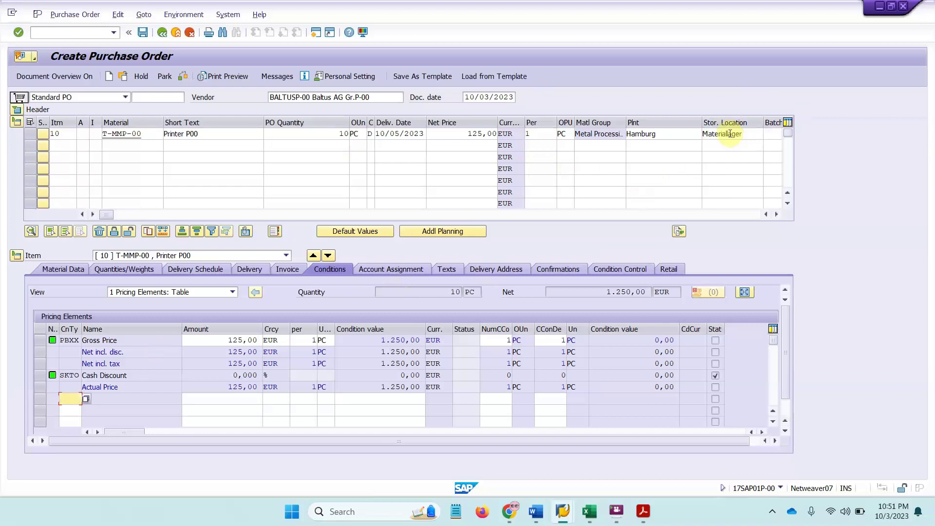
{"action": "left_click", "coordinate": [777, 215]}
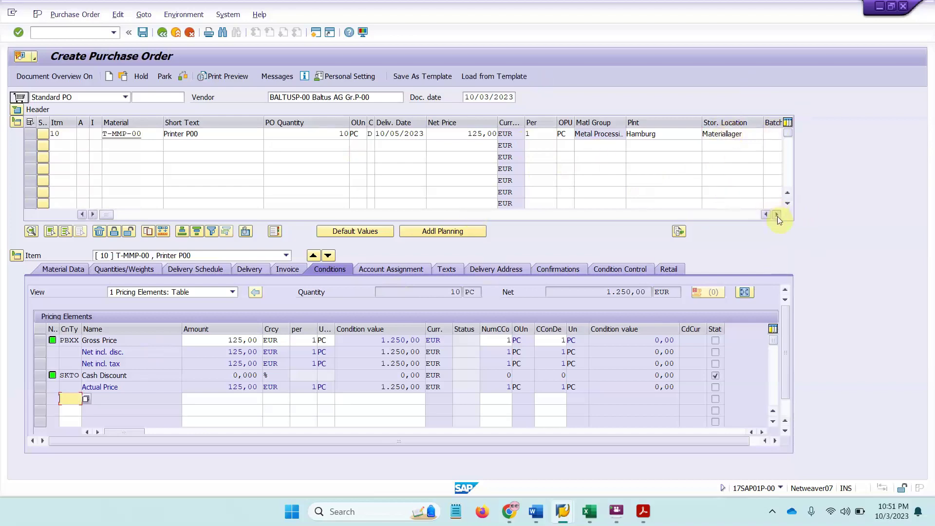
{"action": "left_click", "coordinate": [765, 214]}
{"action": "left_click", "coordinate": [765, 215]}
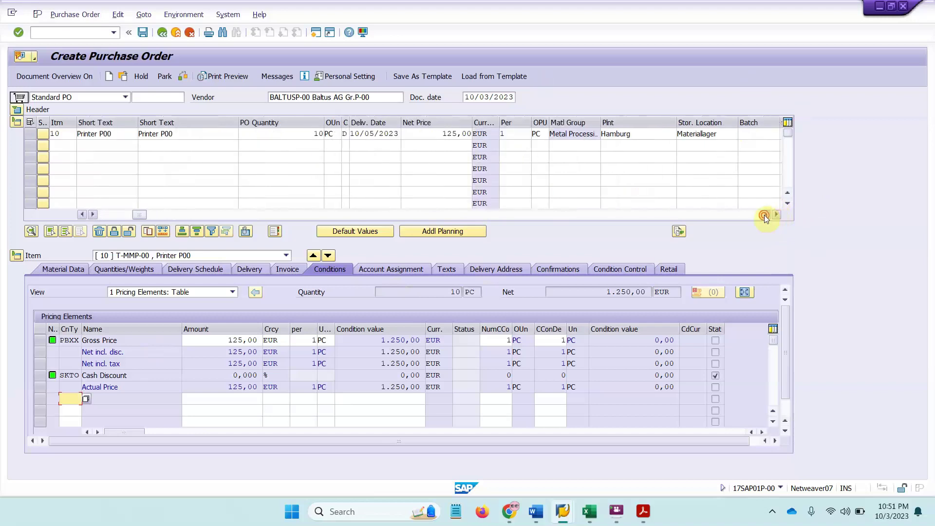
{"action": "left_click", "coordinate": [765, 215]}
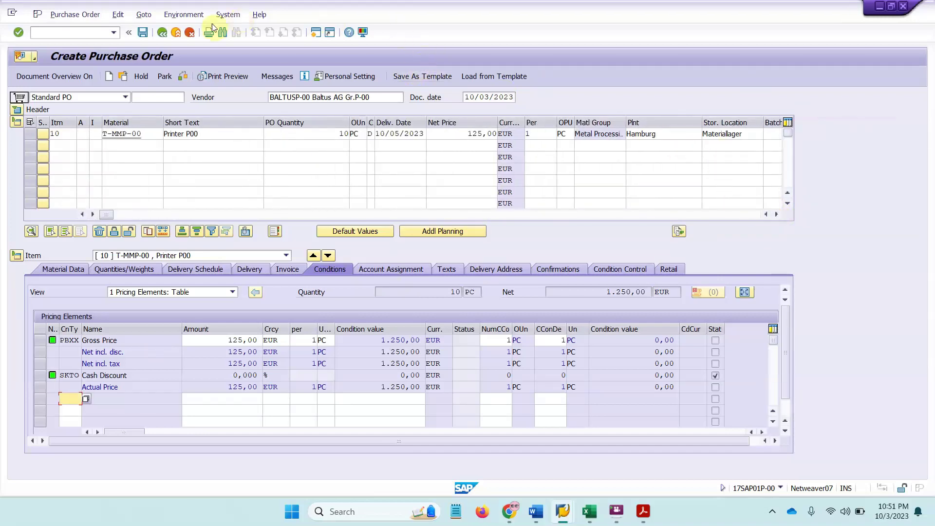
{"action": "left_click", "coordinate": [144, 33]}
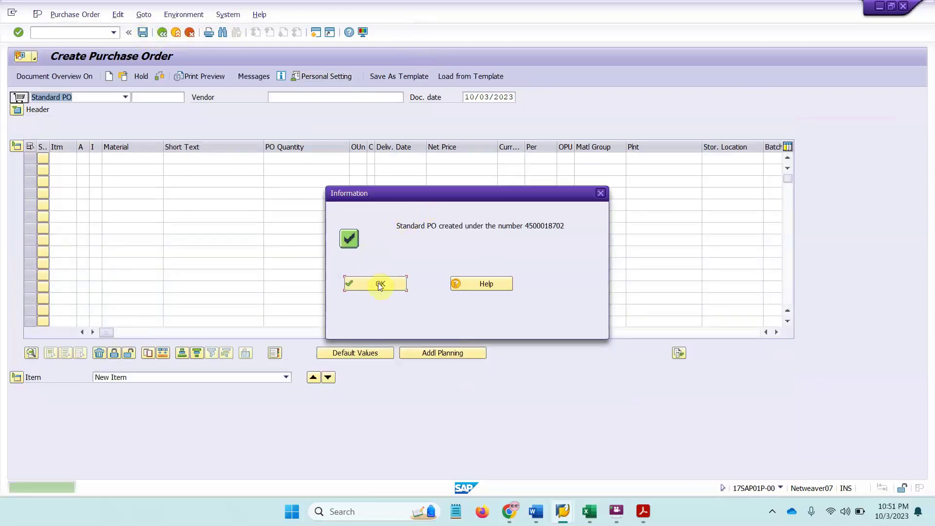
{"action": "left_click", "coordinate": [381, 286]}
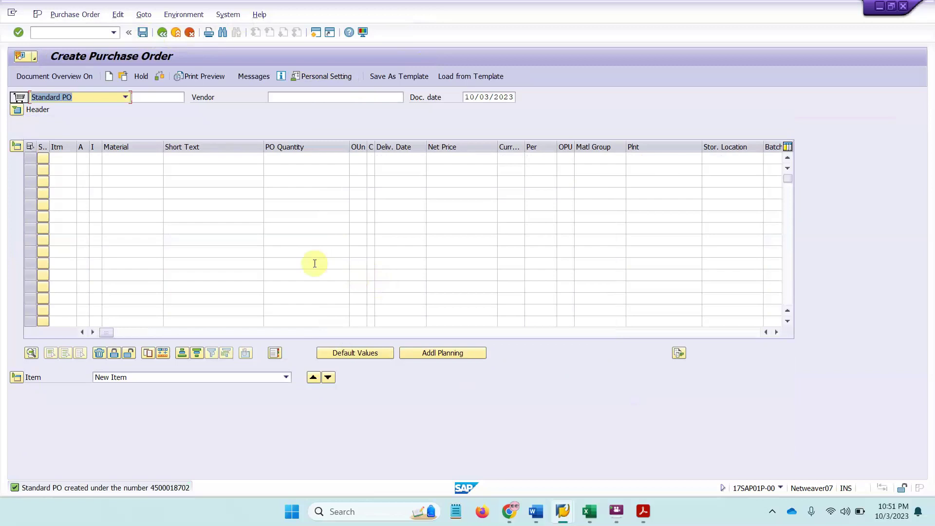
{"action": "double_click", "coordinate": [37, 487]}
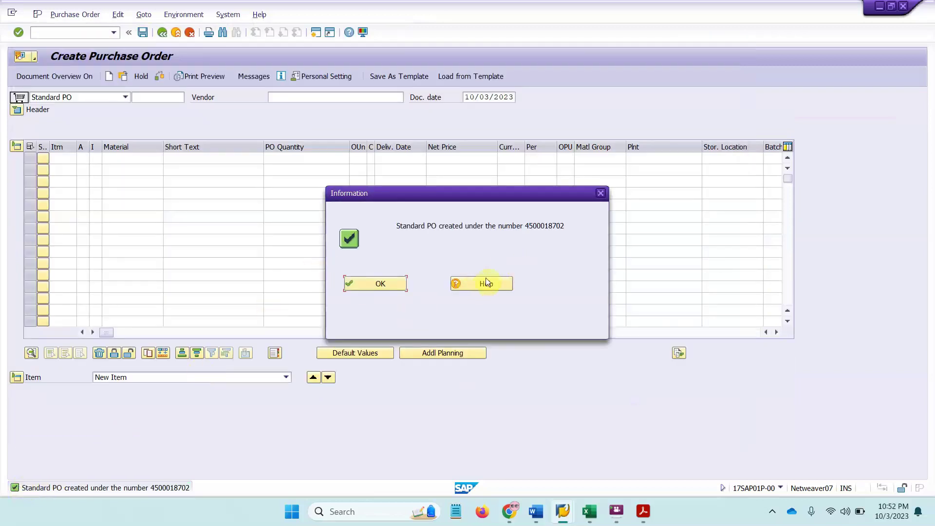
{"action": "left_click", "coordinate": [397, 286]}
{"action": "left_click", "coordinate": [382, 285]}
{"action": "double_click", "coordinate": [66, 487]}
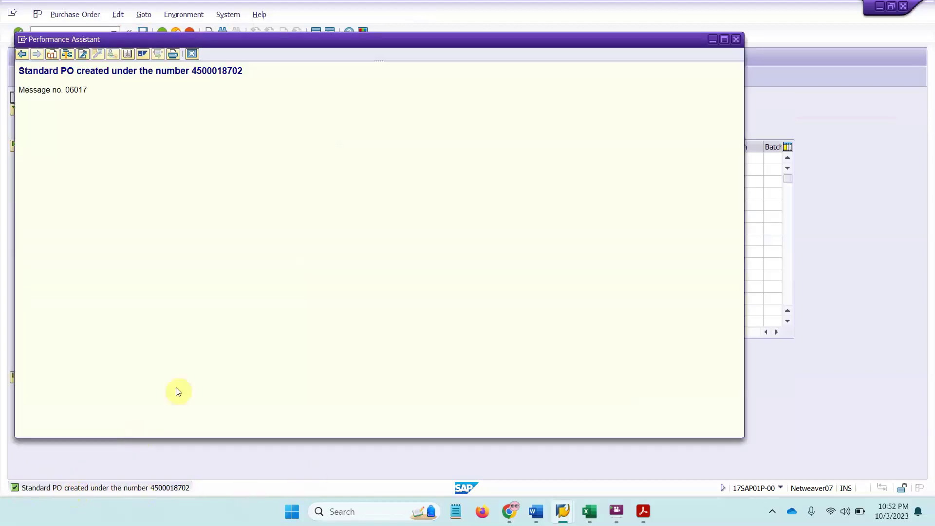
{"action": "left_click", "coordinate": [387, 283]}
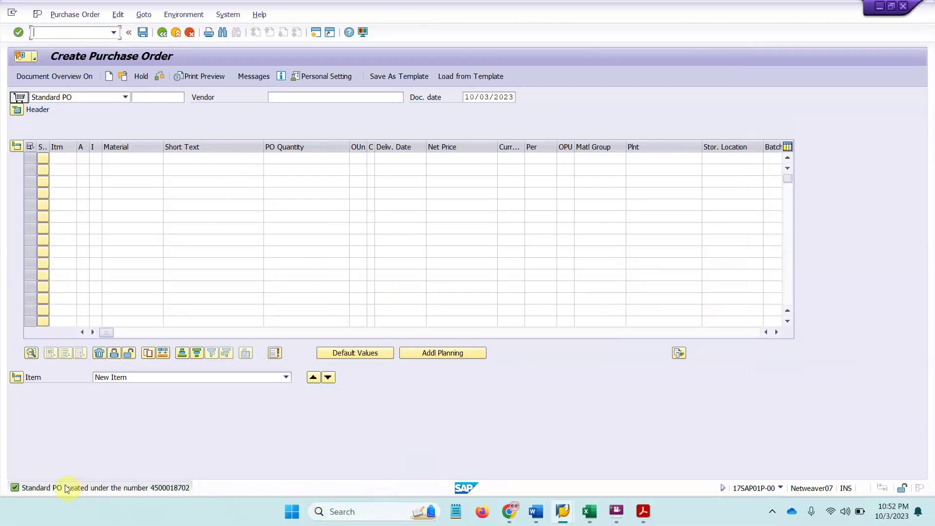
Open the help for the purchase order creation message and copy its heading with the order number.
{"action": "double_click", "coordinate": [64, 487]}
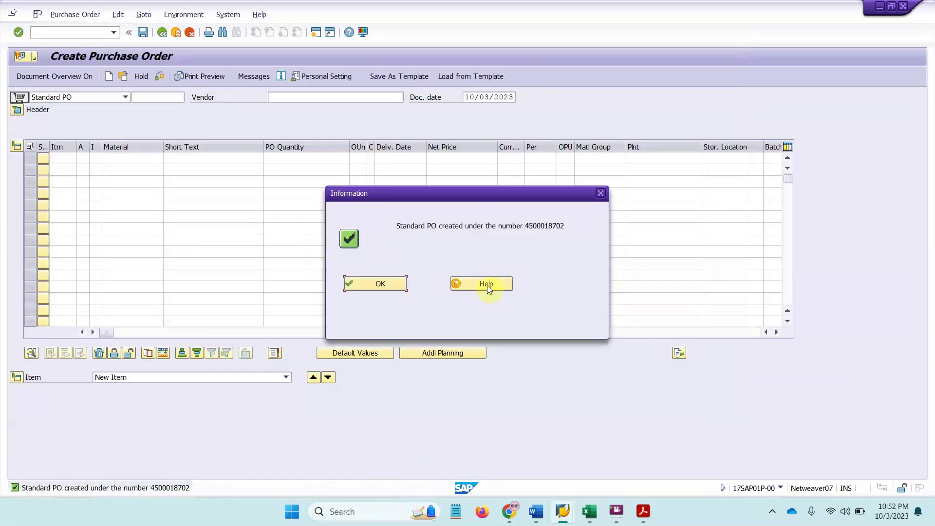
{"action": "left_click", "coordinate": [456, 284]}
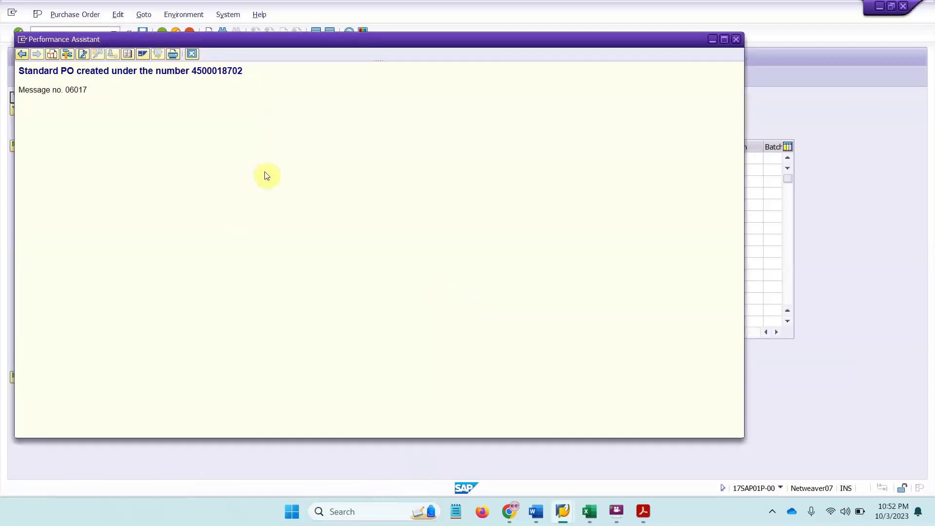
{"action": "left_click_drag", "start_coordinate": [245, 71], "coordinate": [28, 58]}
{"action": "key", "text": "ctrl+c"}
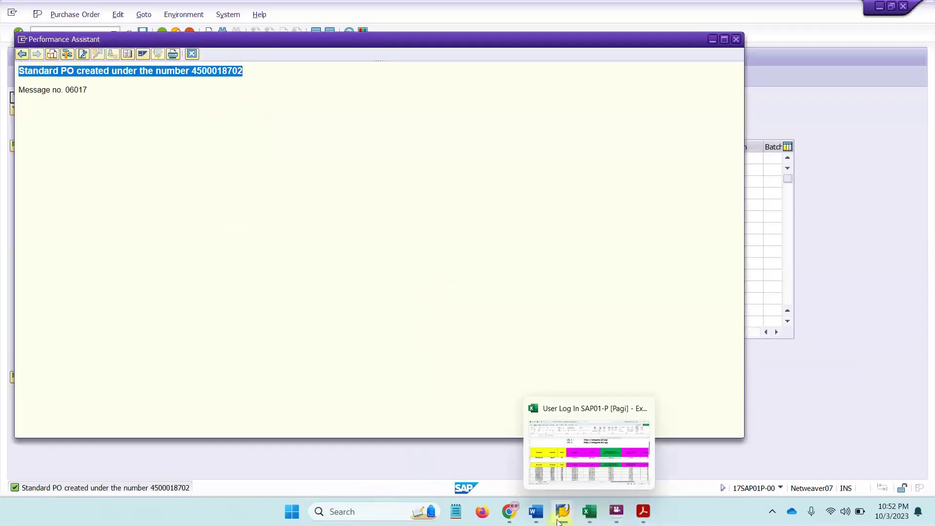
Switch to Notepad, replace the existing note with the copied creation message, and close the message help.
{"action": "left_click", "coordinate": [455, 512]}
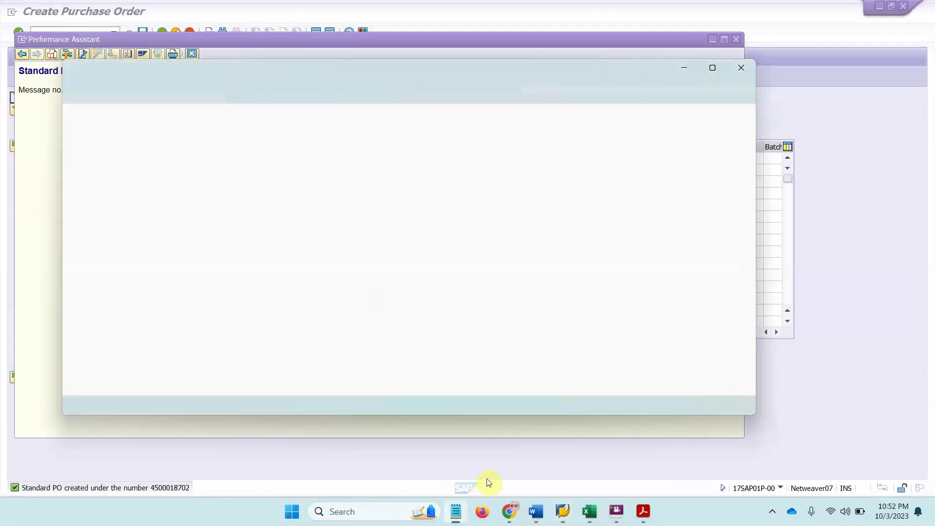
{"action": "key", "text": "ctrl+v"}
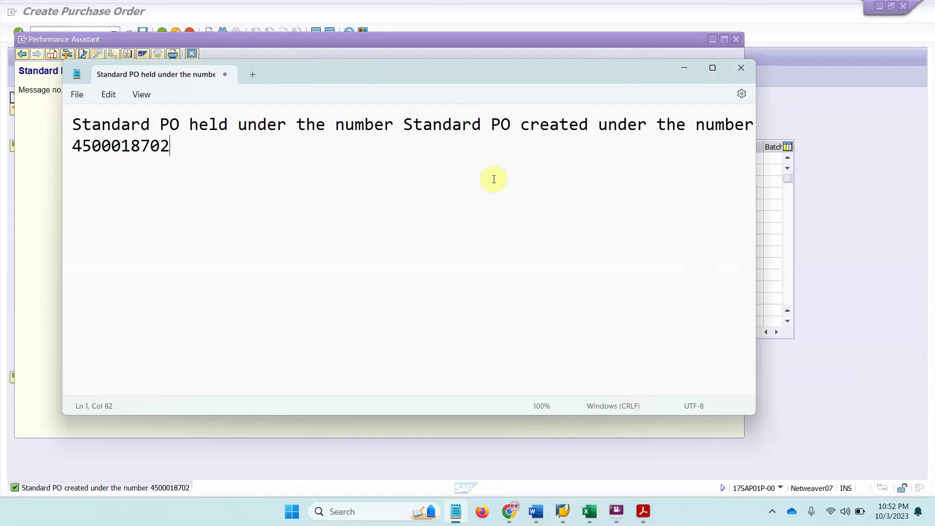
{"action": "key", "text": "ctrl+a"}
{"action": "key", "text": "ctrl+v"}
{"action": "left_click", "coordinate": [732, 41]}
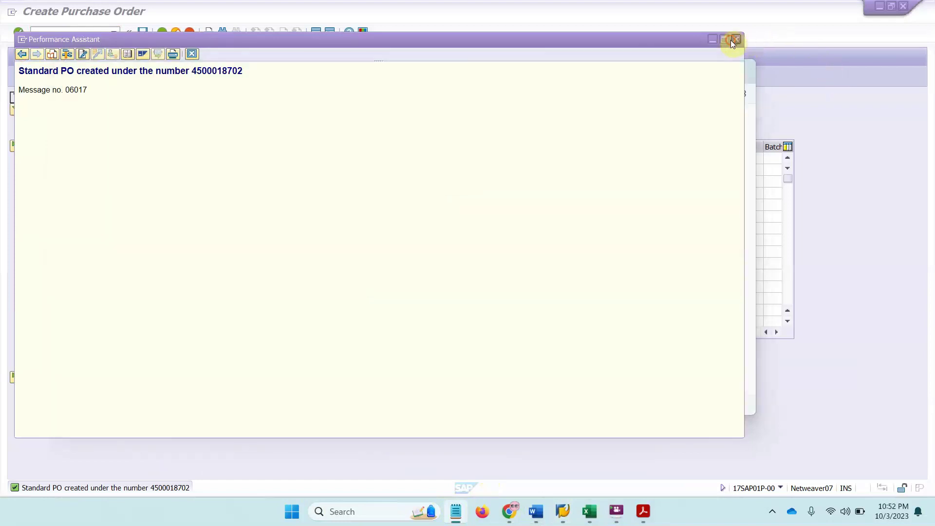
{"action": "left_click", "coordinate": [736, 41]}
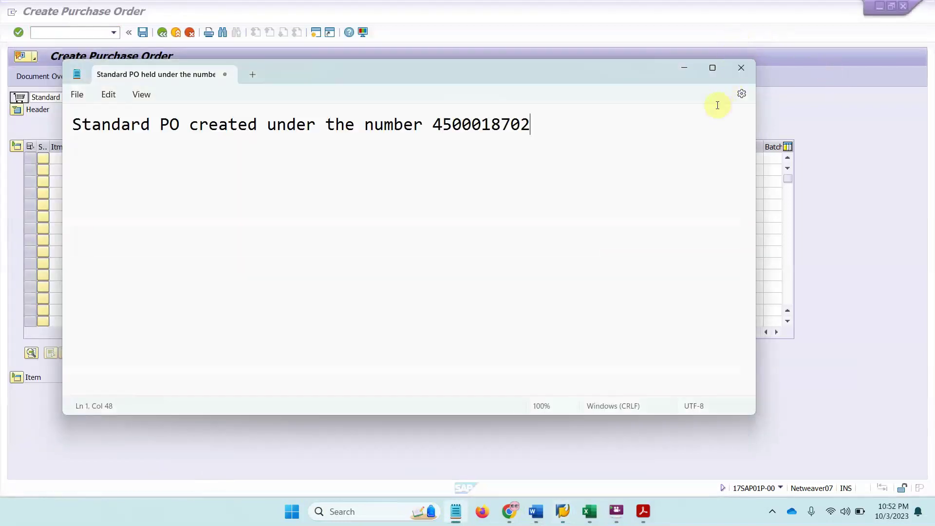
{"action": "left_click", "coordinate": [684, 67]}
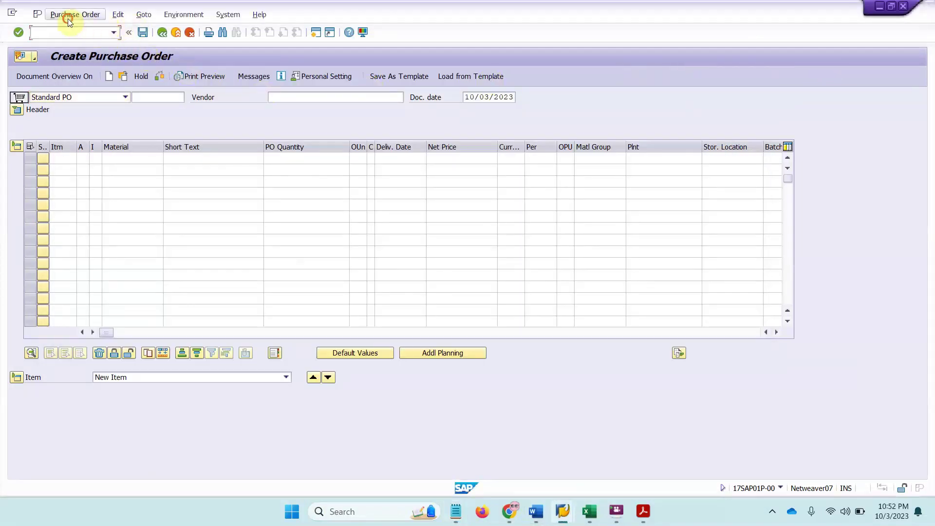
Open the purchase order just created and switch it to change mode.
{"action": "left_click", "coordinate": [68, 18]}
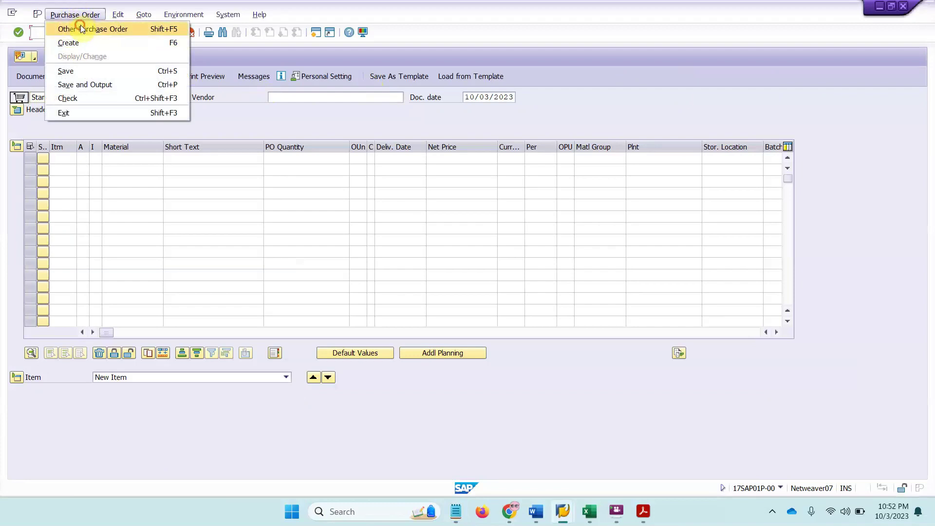
{"action": "left_click", "coordinate": [81, 29]}
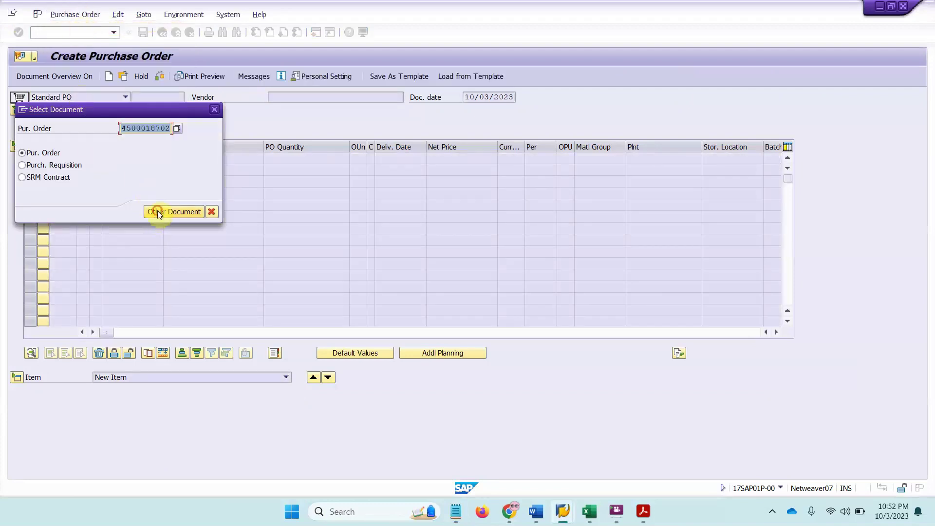
{"action": "left_click", "coordinate": [158, 212]}
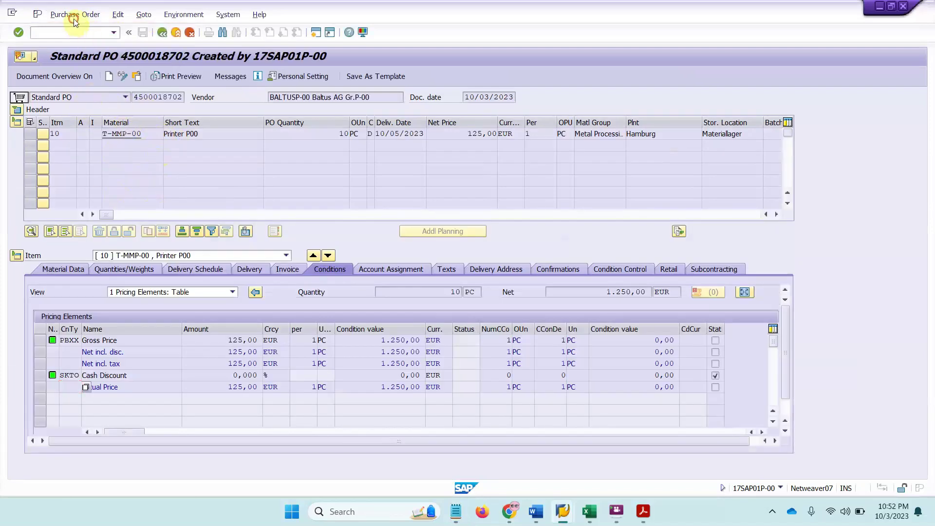
{"action": "left_click", "coordinate": [75, 14]}
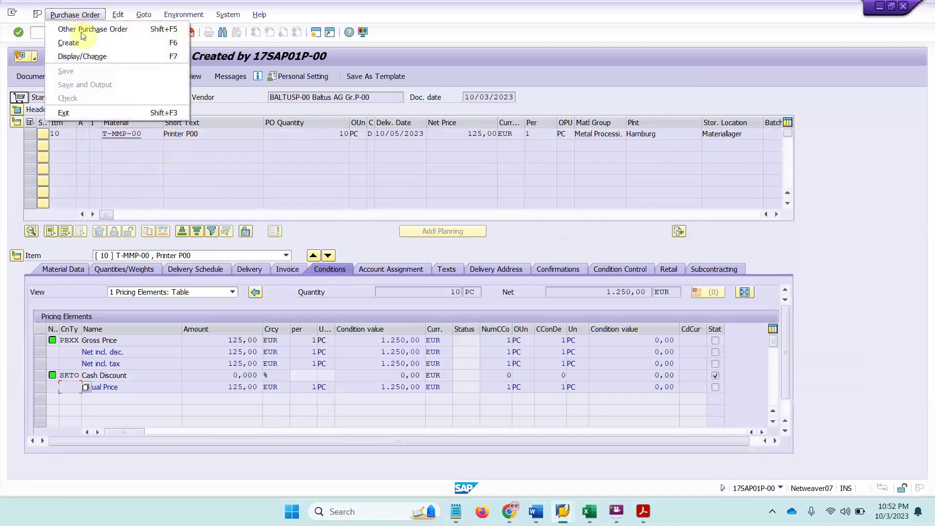
{"action": "left_click", "coordinate": [88, 57]}
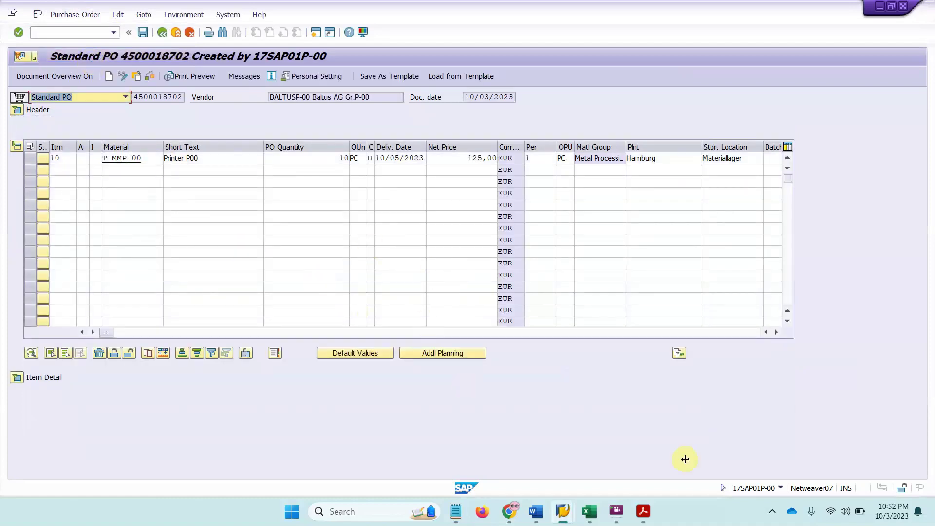
Check the session's status information for the current transaction code.
{"action": "left_click", "coordinate": [781, 488]}
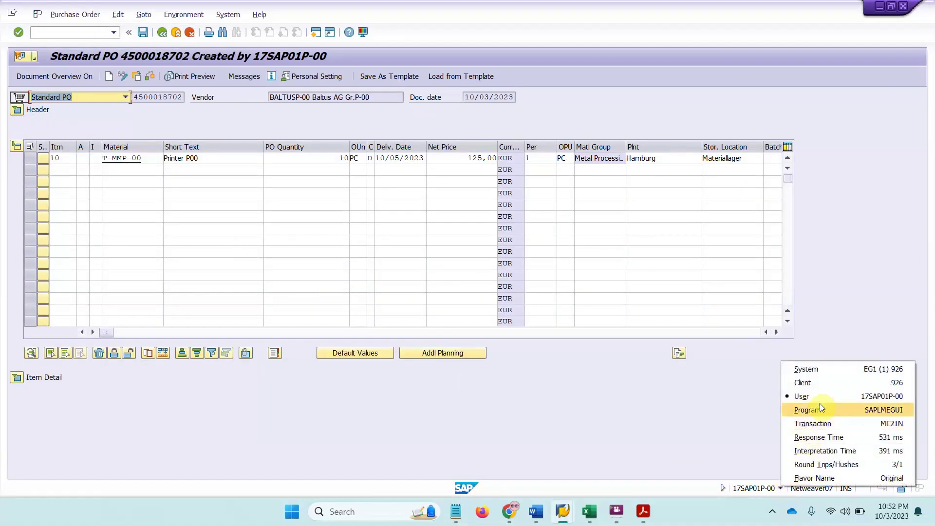
{"action": "left_click", "coordinate": [77, 14]}
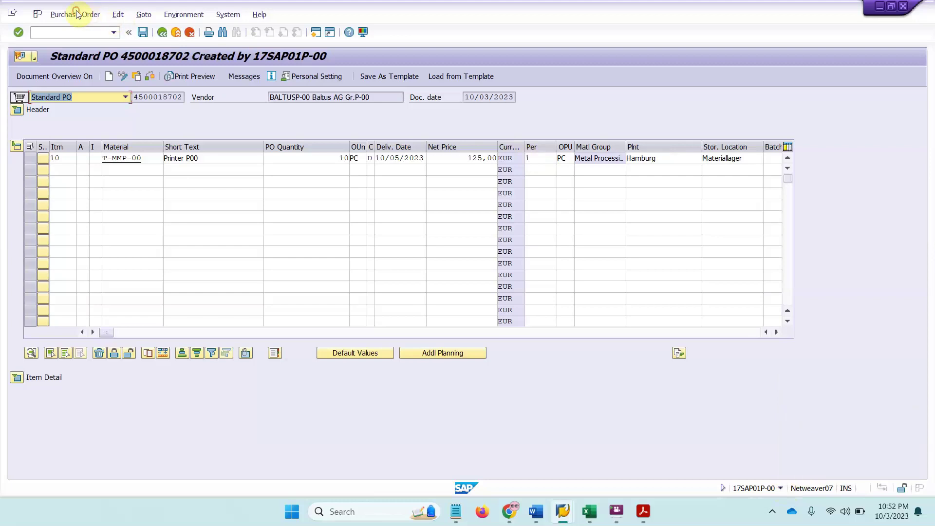
Switch the purchase order to display mode and check the session's status information for the transaction code.
{"action": "left_click", "coordinate": [76, 14]}
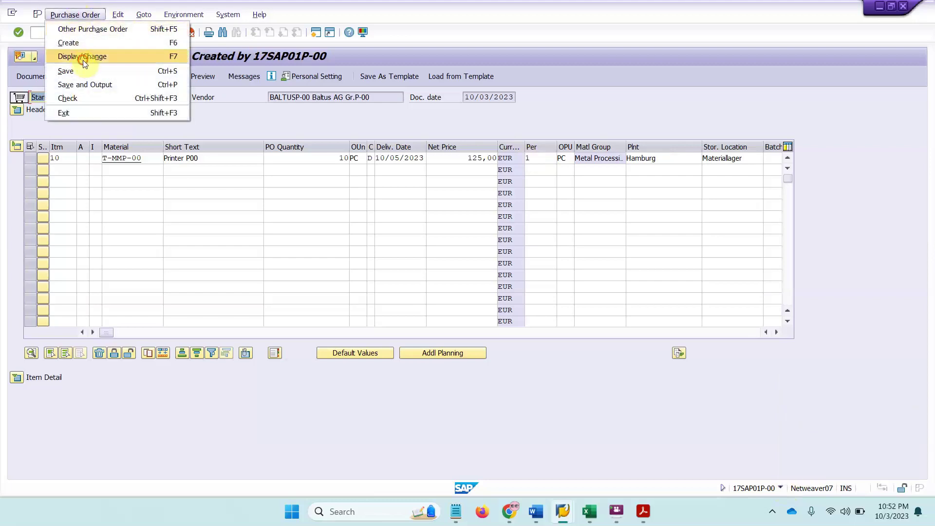
{"action": "left_click", "coordinate": [83, 58]}
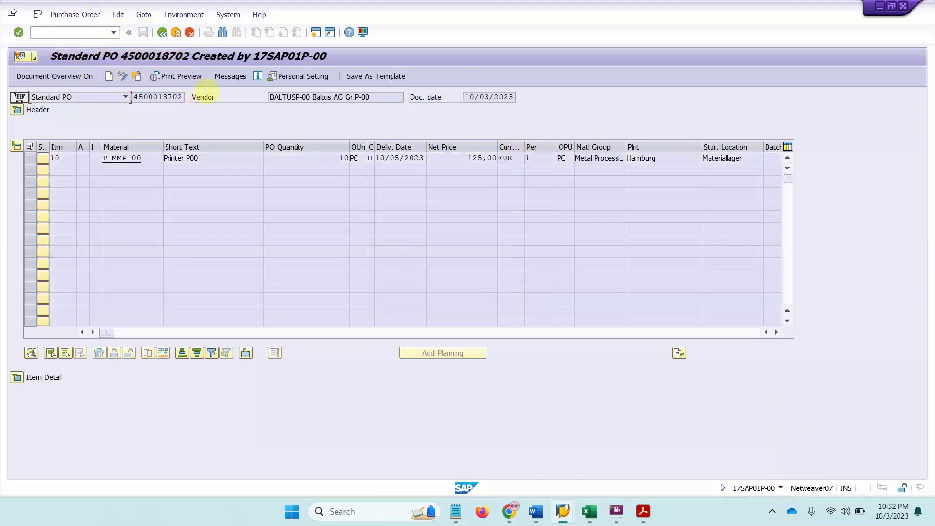
{"action": "left_click", "coordinate": [781, 488]}
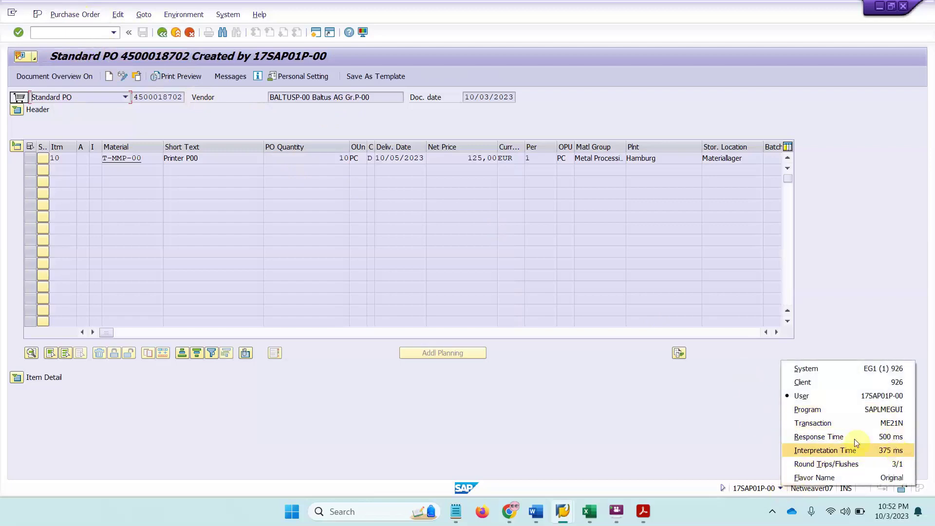
Leave the current transaction with /n and display the purchase order using ME23N from the Purchase Order folder.
{"action": "left_click", "coordinate": [81, 34]}
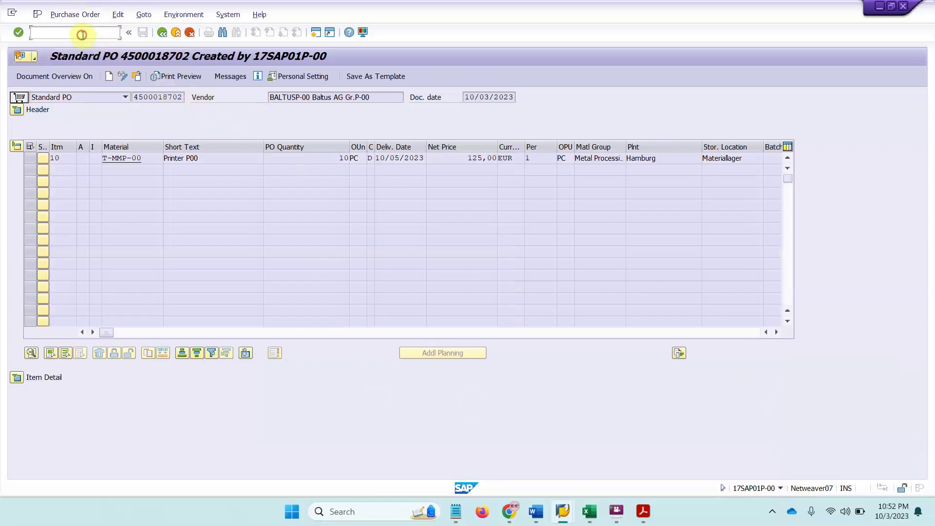
{"action": "type", "text": "/n"}
{"action": "key", "text": "Return"}
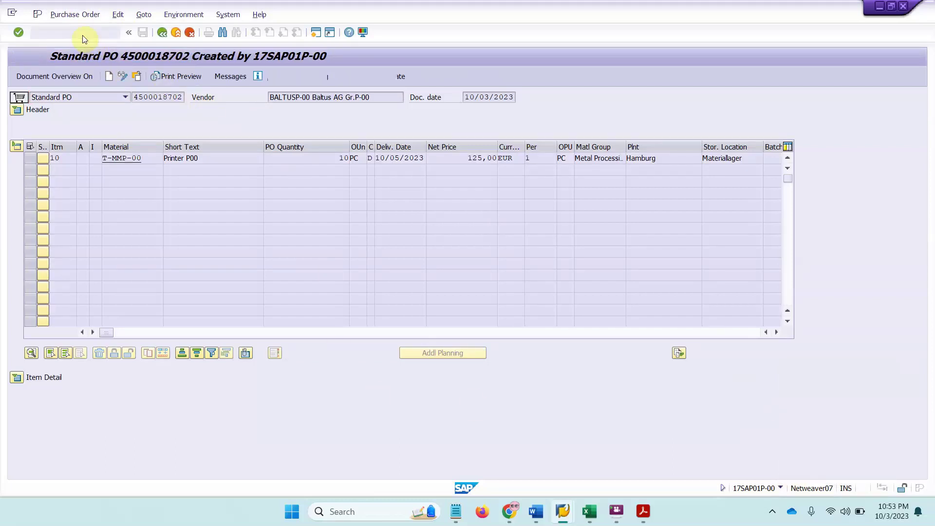
{"action": "left_click", "coordinate": [128, 249]}
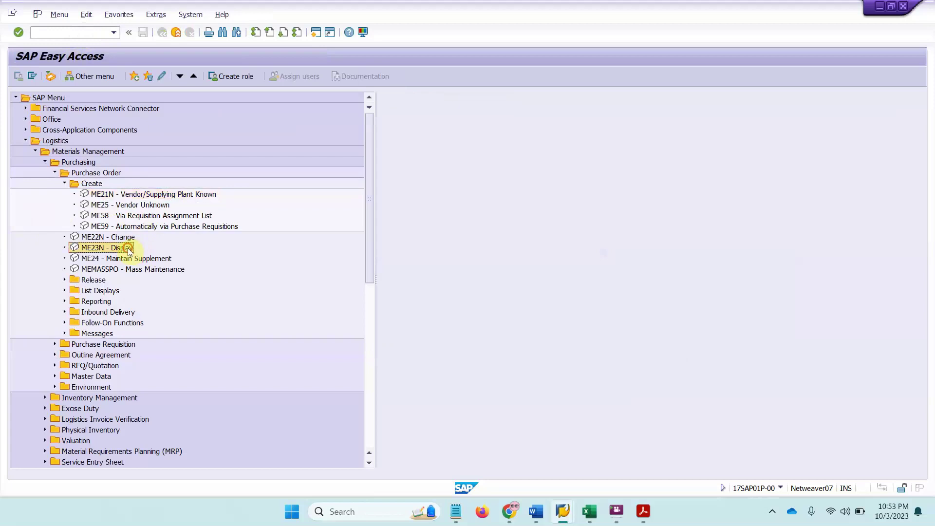
{"action": "double_click", "coordinate": [128, 248]}
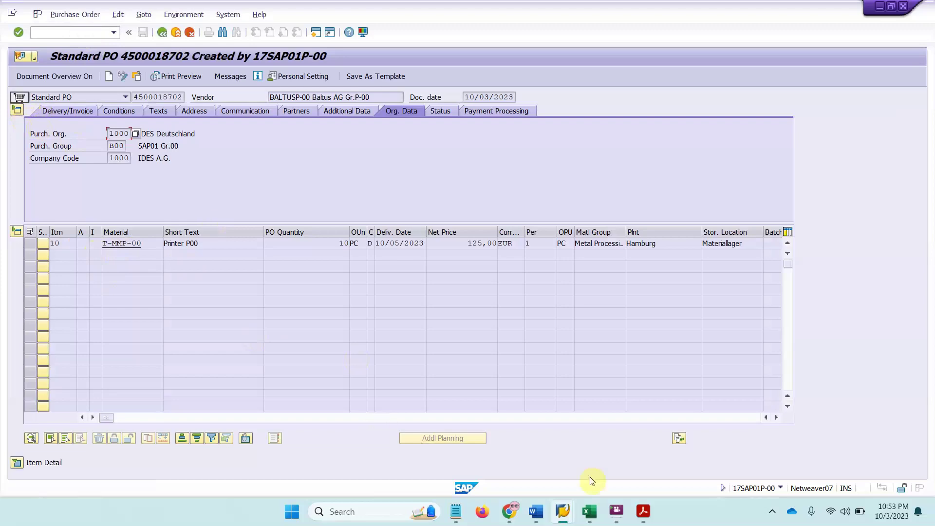
Switch to the SAP01.pdf exercise guide and read on to Exercise 4-2 about creating a goods receipt by referencing a purchase order.
{"action": "left_click", "coordinate": [643, 511]}
{"action": "scroll", "coordinate": [365, 362], "scroll_direction": "down", "scroll_amount": 5}
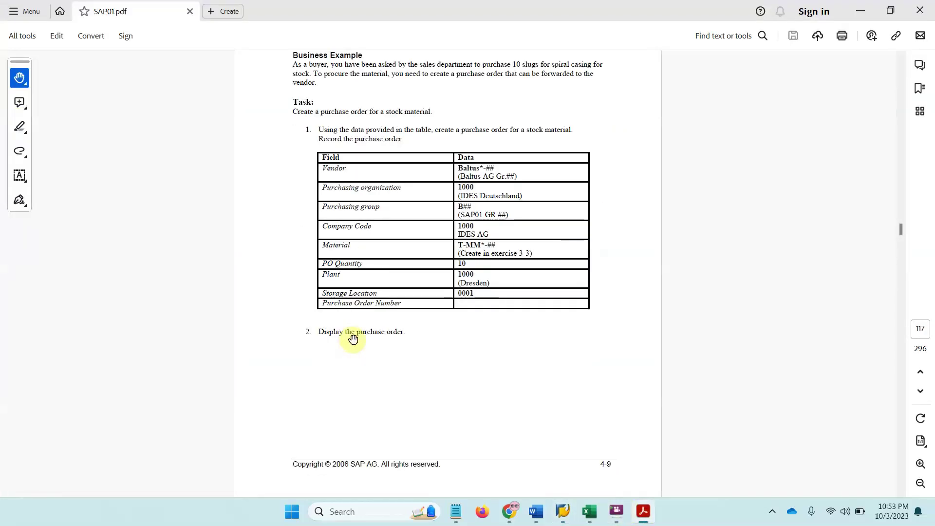
{"action": "scroll", "coordinate": [358, 292], "scroll_direction": "down", "scroll_amount": 3}
{"action": "scroll", "coordinate": [358, 293], "scroll_direction": "down", "scroll_amount": 15}
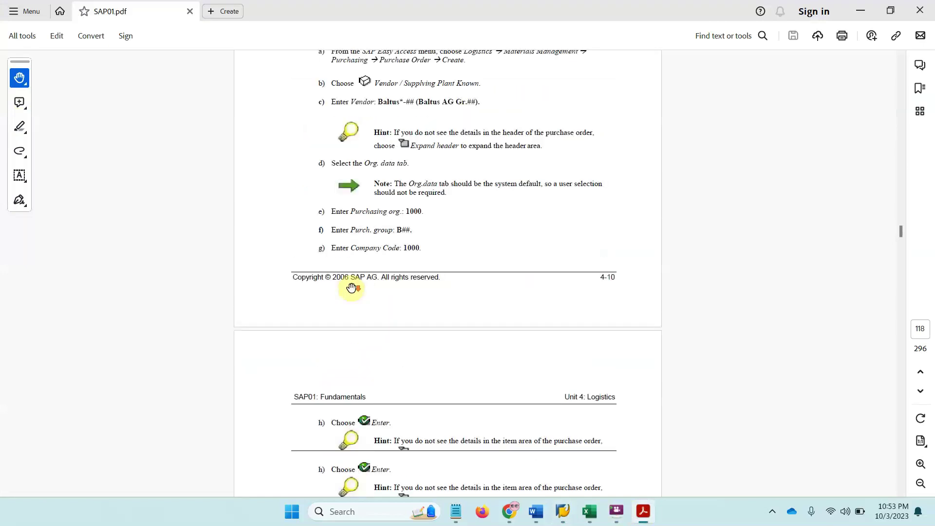
{"action": "scroll", "coordinate": [345, 288], "scroll_direction": "down", "scroll_amount": 1}
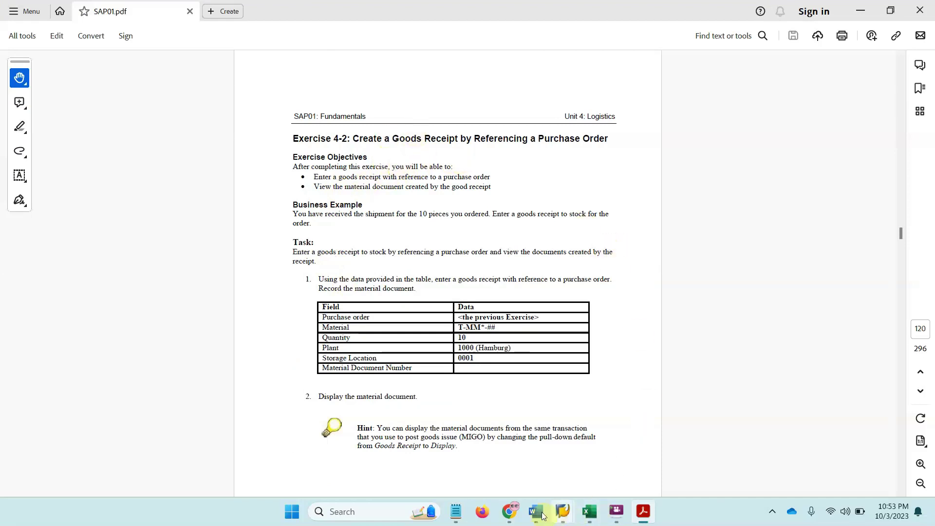
Switch to Notepad, copy the purchase order number from the note, and return to the Exercise 4-2 instructions.
{"action": "left_click", "coordinate": [456, 511]}
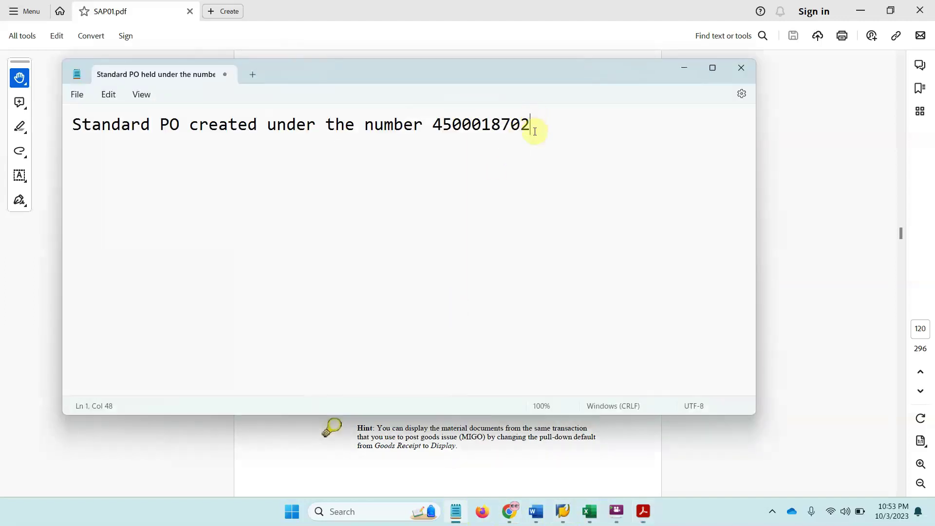
{"action": "left_click_drag", "start_coordinate": [535, 125], "coordinate": [431, 125]}
{"action": "key", "text": "ctrl+c"}
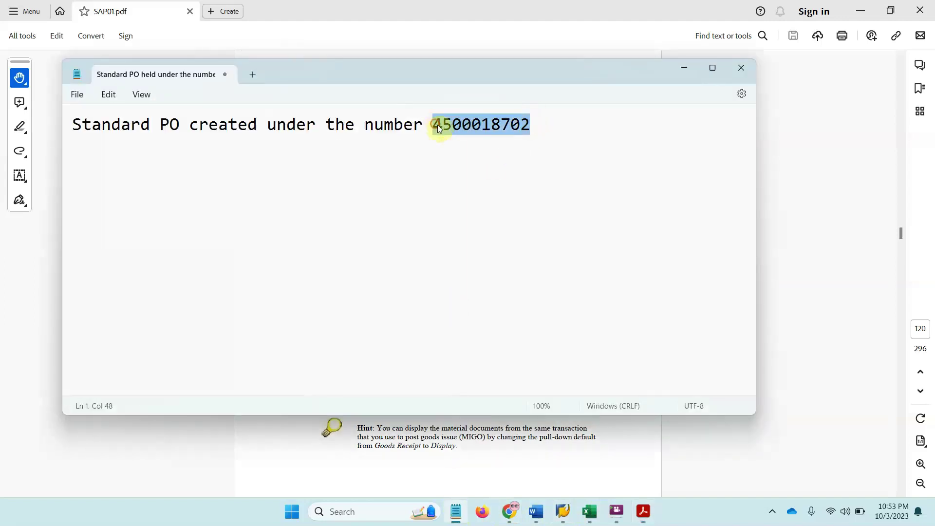
{"action": "left_click", "coordinate": [781, 132]}
{"action": "scroll", "coordinate": [370, 280], "scroll_direction": "down", "scroll_amount": 2}
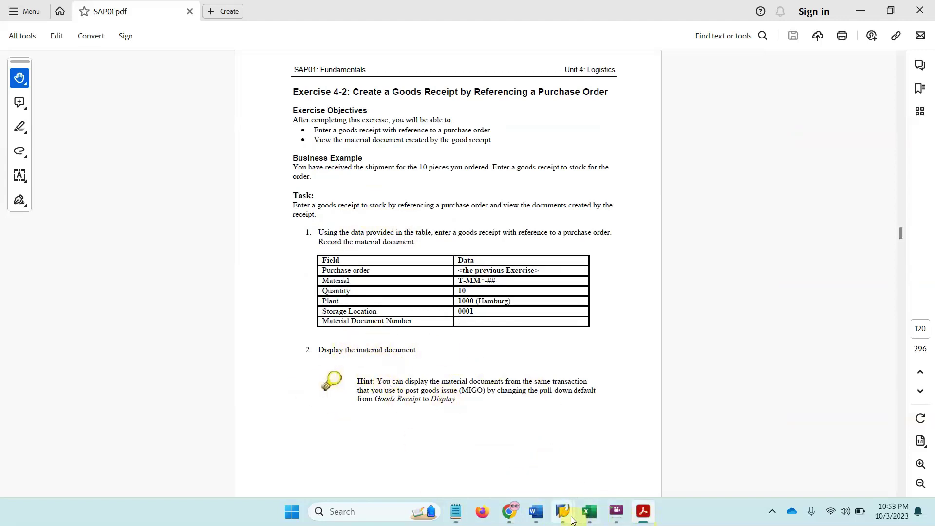
Switch to the SAP session with the Create Material initial screen and return it to SAP Easy Access.
{"action": "mouse_move", "coordinate": [565, 516]}
{"action": "left_click", "coordinate": [623, 450]}
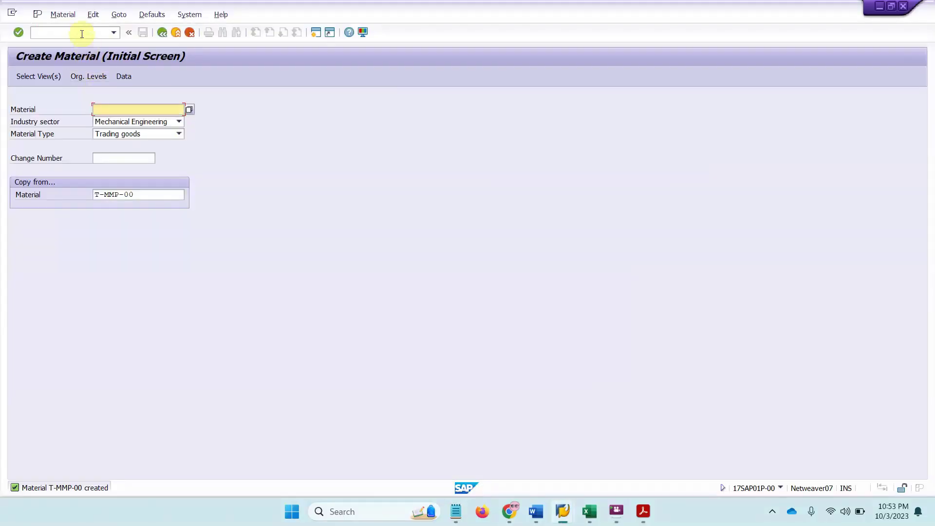
{"action": "left_click", "coordinate": [81, 33]}
{"action": "type", "text": "/"}
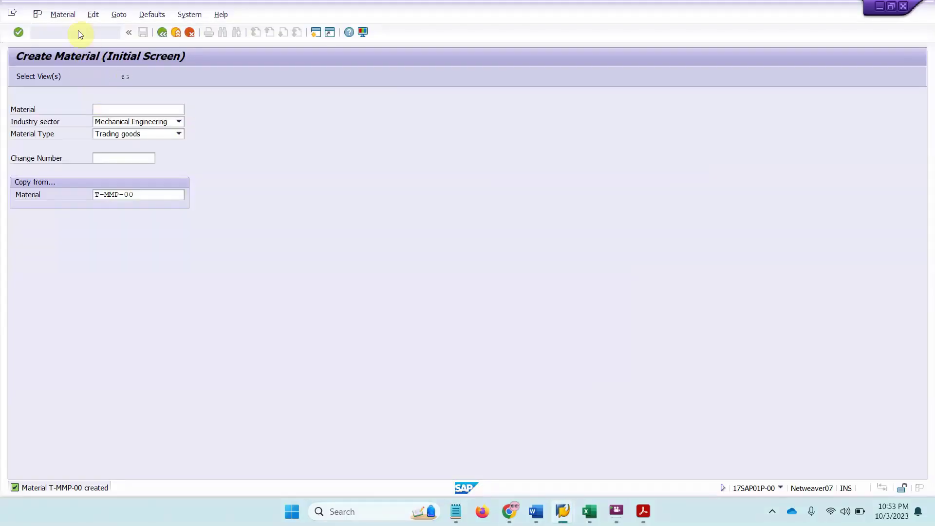
{"action": "key", "text": "Return"}
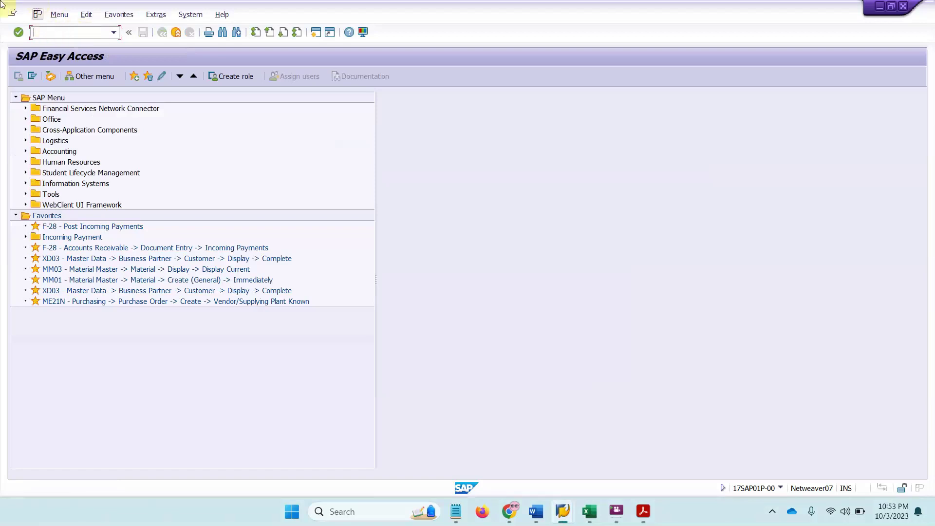
Find MIGO - Goods Movement under Logistics, Materials Management, Inventory Management, Goods Movement and add it to the favorites.
{"action": "left_click", "coordinate": [25, 141]}
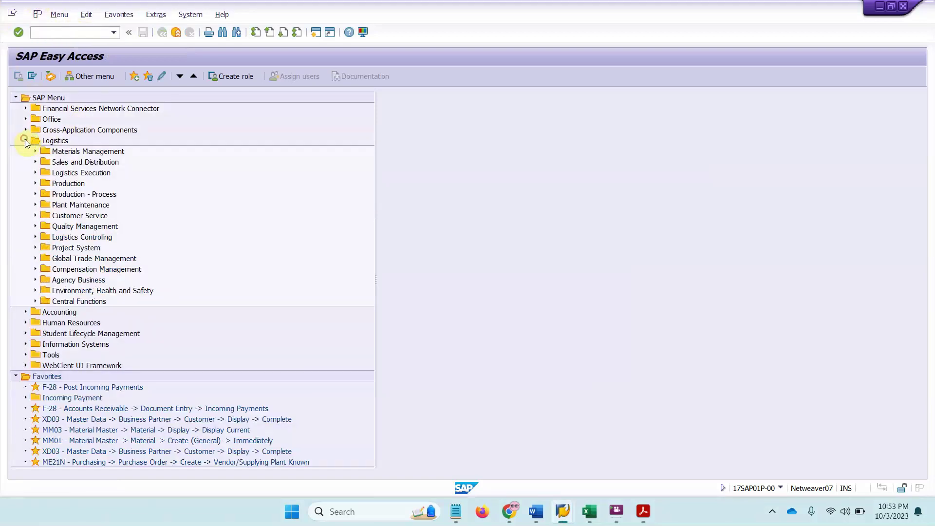
{"action": "left_click", "coordinate": [35, 152]}
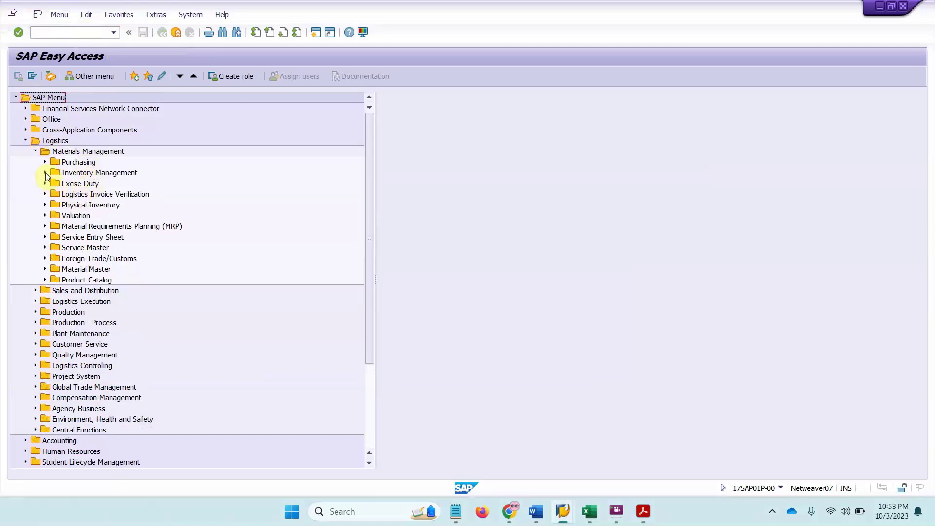
{"action": "left_click", "coordinate": [45, 173]}
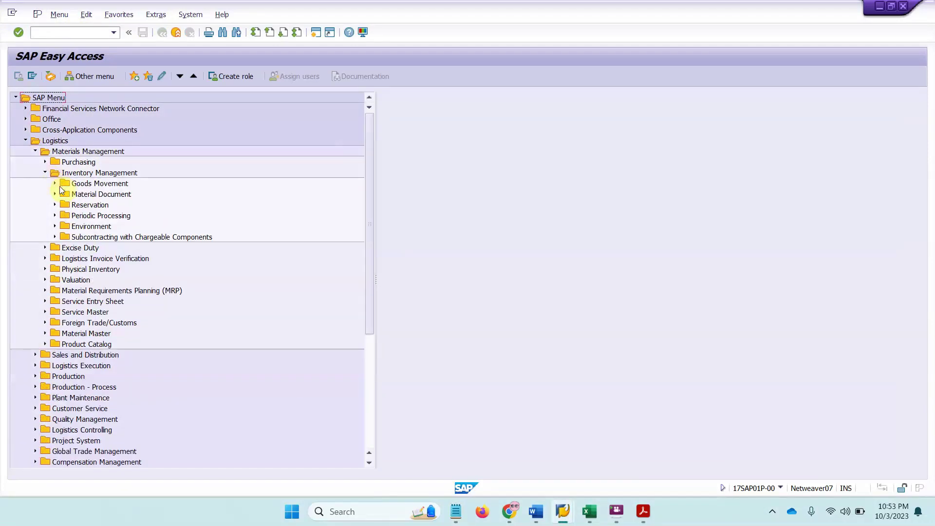
{"action": "left_click", "coordinate": [55, 184]}
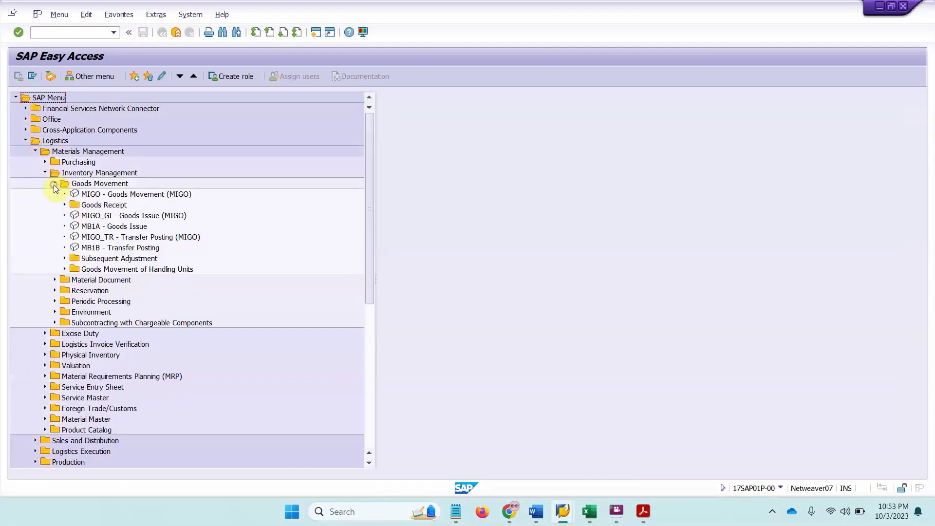
{"action": "right_click", "coordinate": [131, 193]}
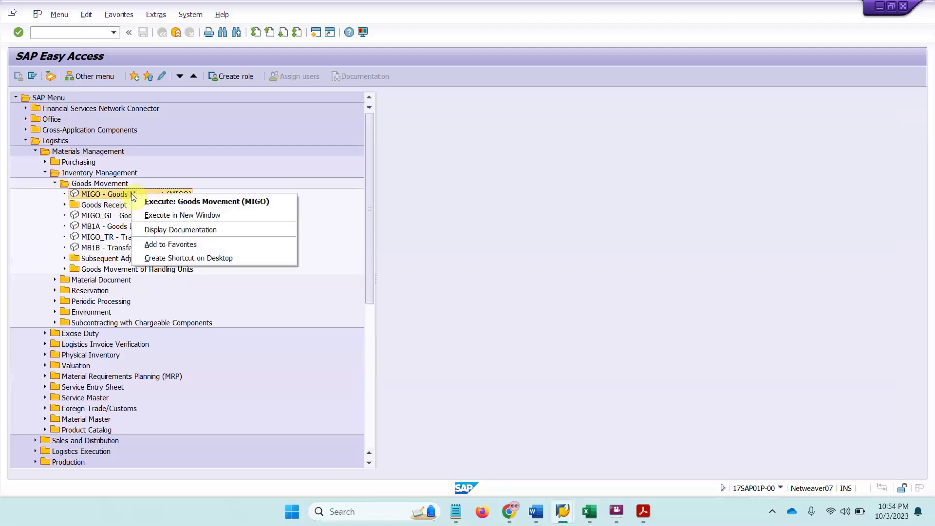
{"action": "left_click", "coordinate": [175, 244]}
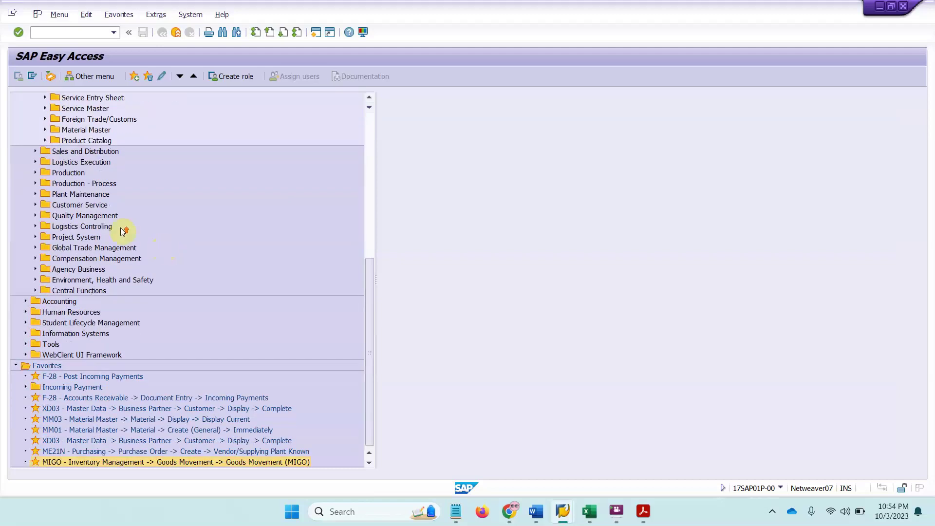
{"action": "left_click", "coordinate": [388, 292]}
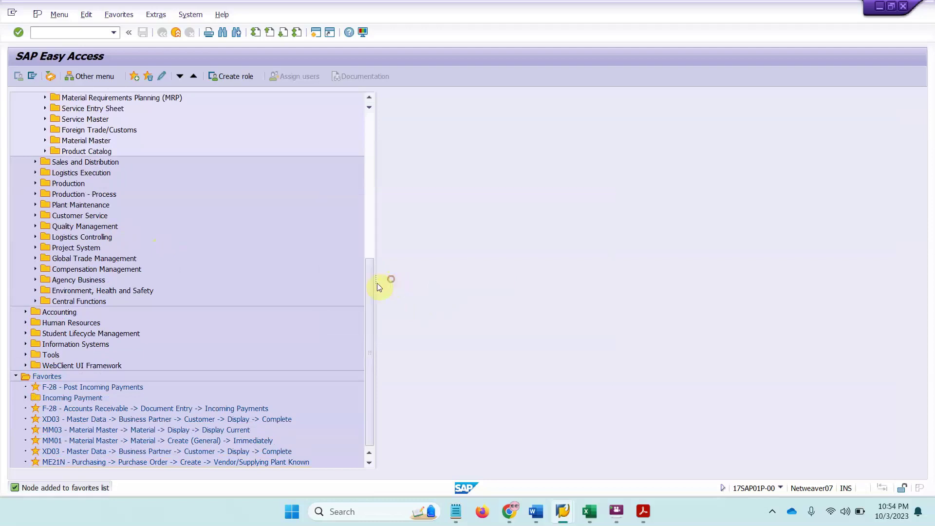
Start MIGO from the favorites and collapse the Orders node in the document overview.
{"action": "double_click", "coordinate": [205, 461]}
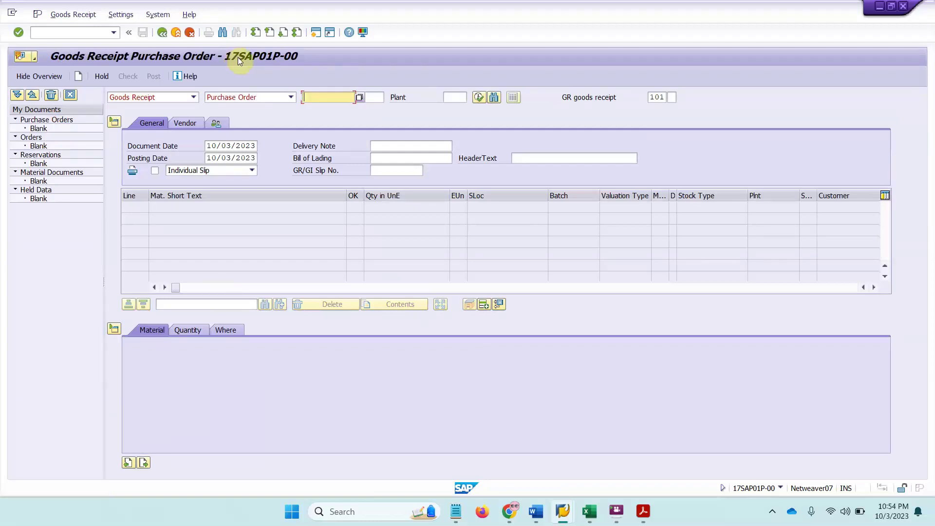
{"action": "left_click", "coordinate": [316, 97]}
{"action": "left_click", "coordinate": [49, 119]}
{"action": "left_click", "coordinate": [15, 120]}
{"action": "left_click", "coordinate": [15, 119]}
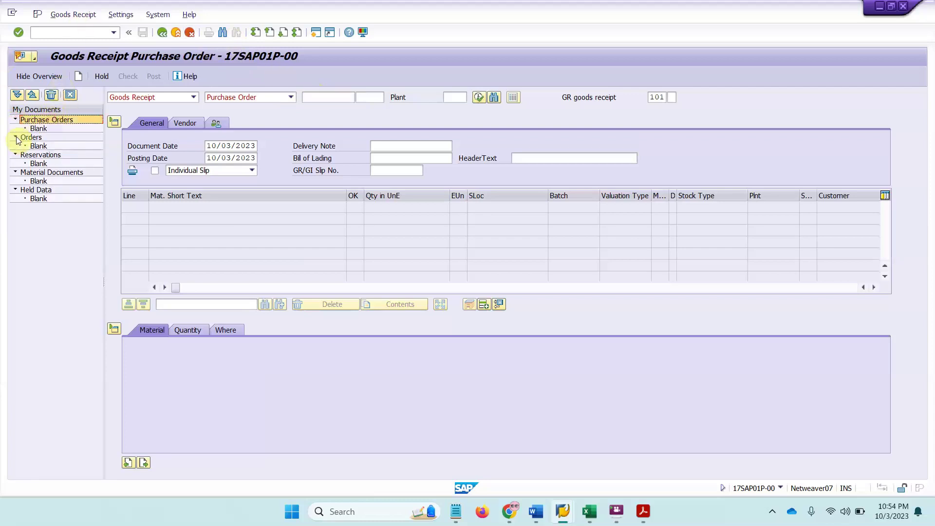
{"action": "left_click", "coordinate": [15, 138]}
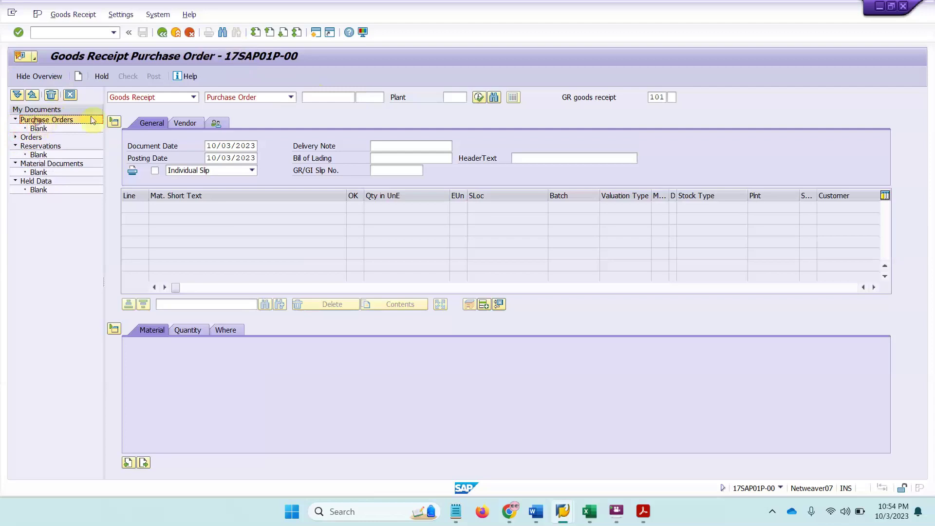
Load the copied purchase order number into the goods receipt and set the plant to 1000.
{"action": "left_click", "coordinate": [319, 97]}
{"action": "key", "text": "ctrl+v"}
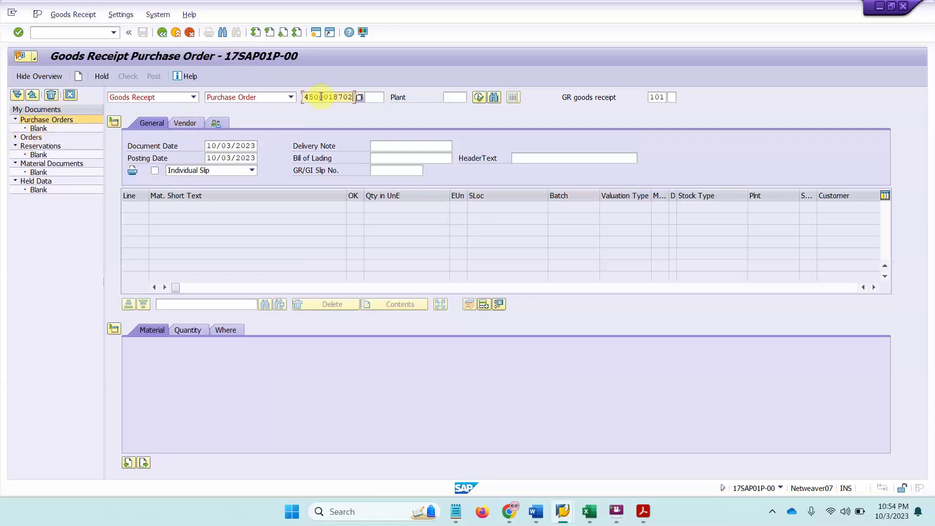
{"action": "key", "text": "Return"}
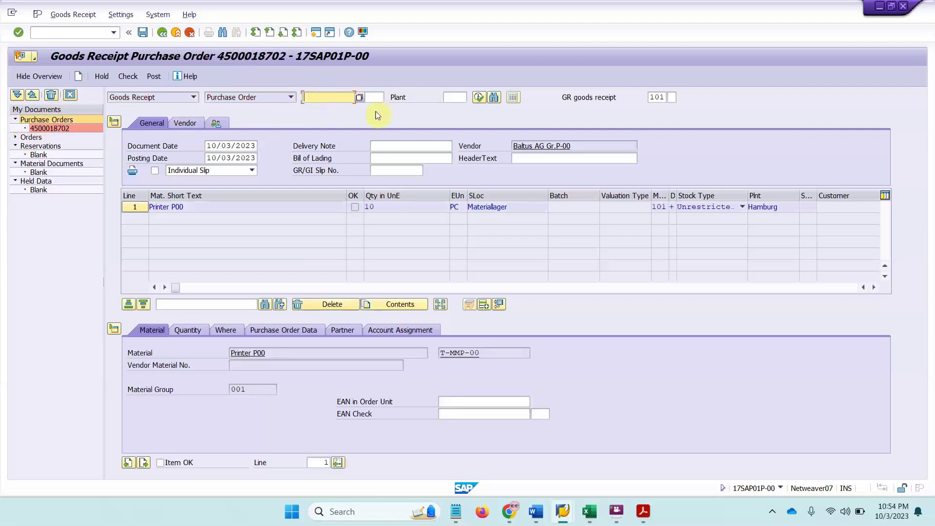
{"action": "left_click", "coordinate": [461, 97]}
{"action": "type", "text": "1000"}
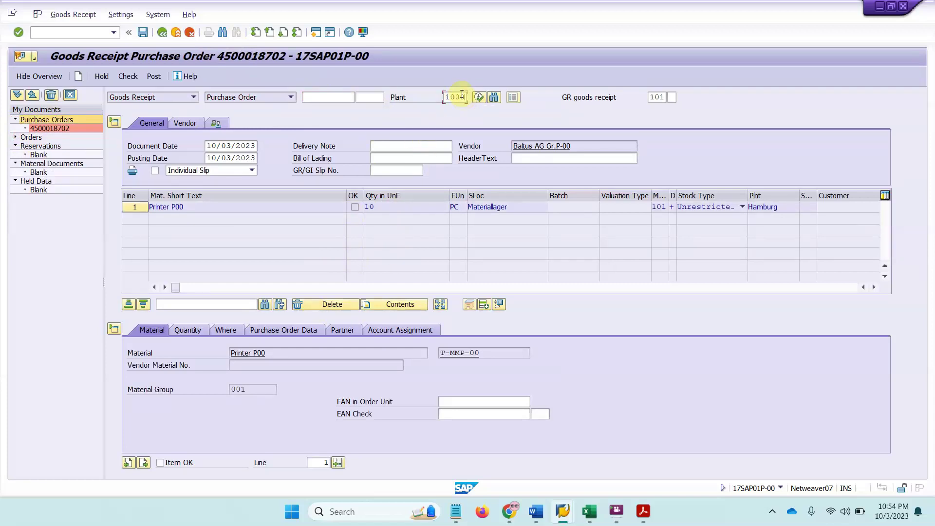
{"action": "left_click_drag", "start_coordinate": [463, 96], "coordinate": [449, 107]}
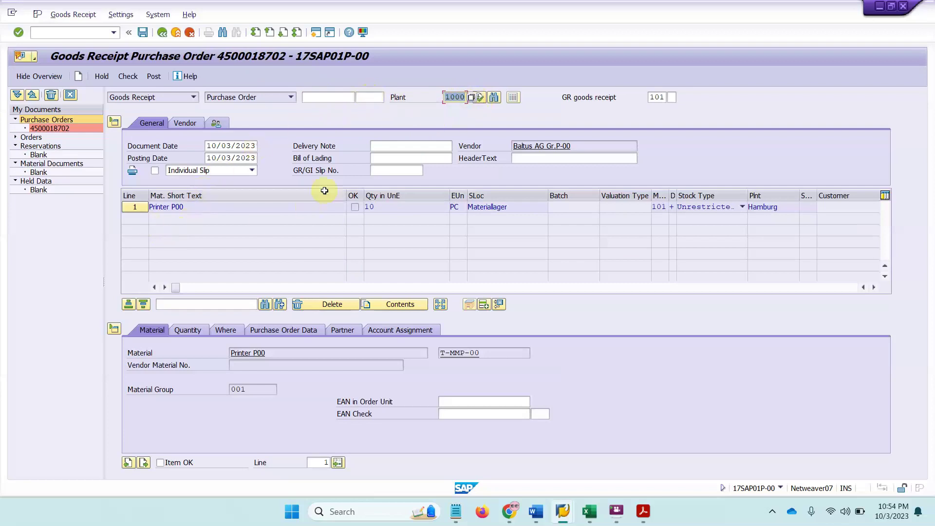
{"action": "left_click_drag", "start_coordinate": [149, 207], "coordinate": [205, 208]}
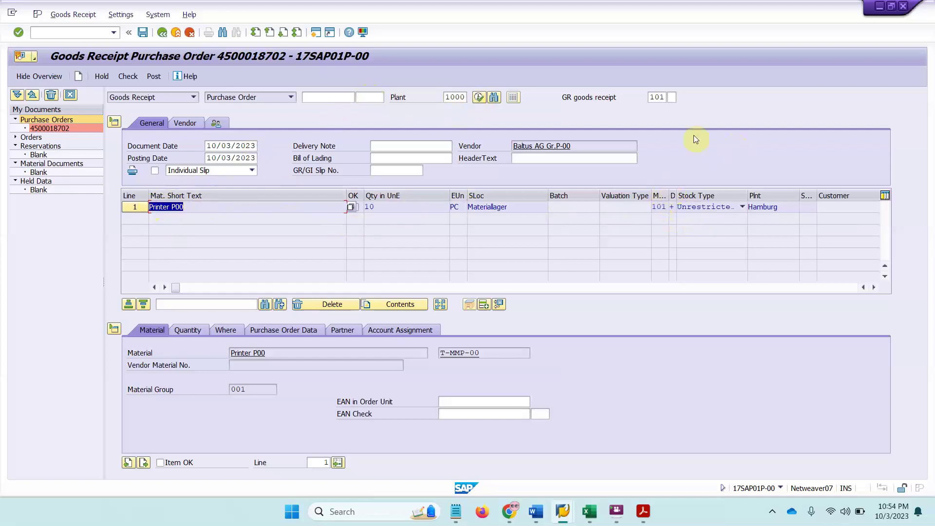
Browse the available inventory management movement types for the goods receipt, and close the list without choosing one.
{"action": "left_click", "coordinate": [669, 97]}
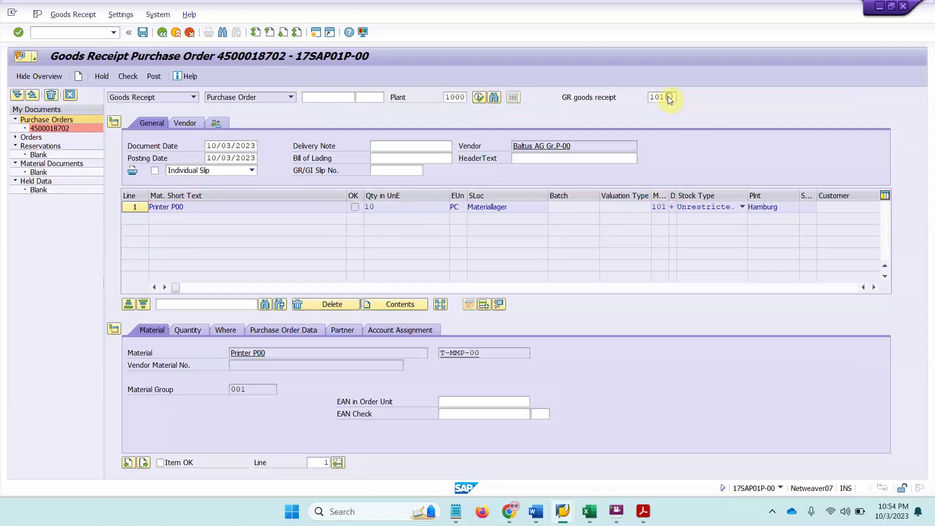
{"action": "left_click", "coordinate": [670, 97]}
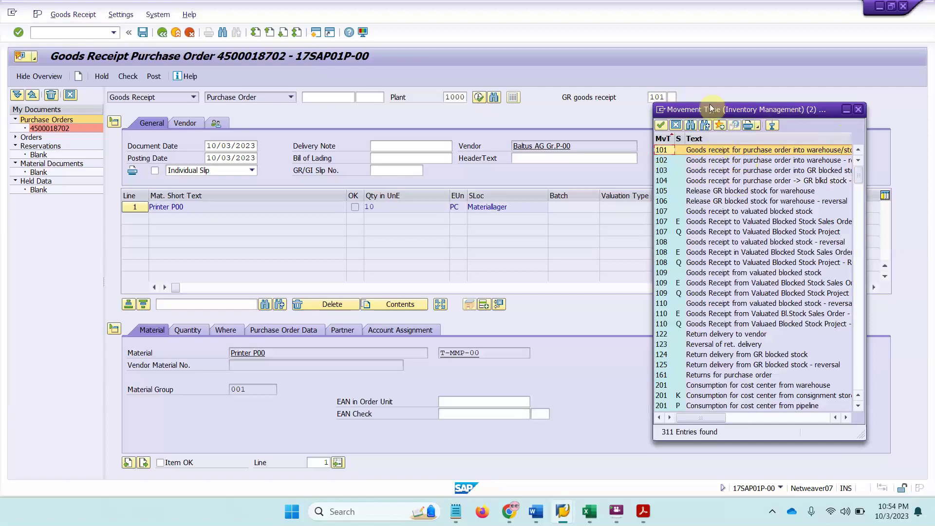
{"action": "scroll", "coordinate": [739, 220], "scroll_direction": "down", "scroll_amount": 20}
{"action": "scroll", "coordinate": [738, 280], "scroll_direction": "down", "scroll_amount": 20}
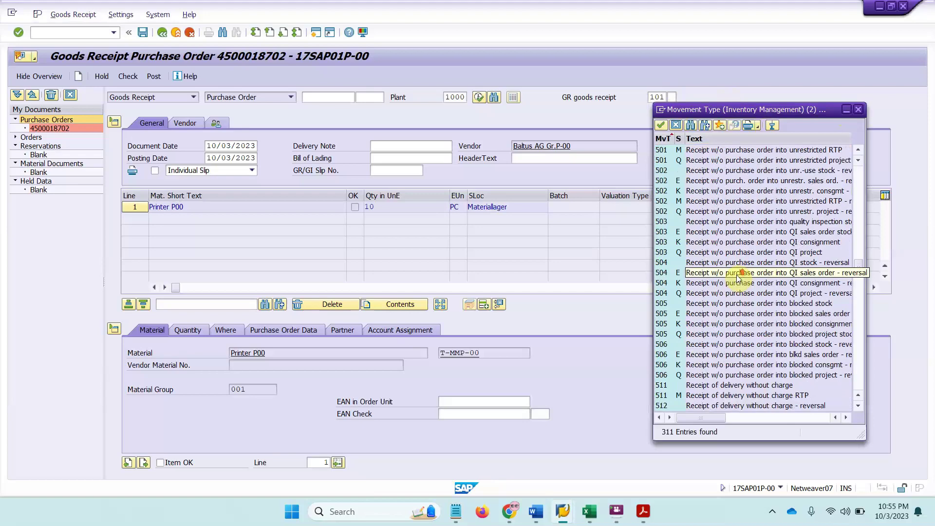
{"action": "scroll", "coordinate": [765, 211], "scroll_direction": "up", "scroll_amount": 20}
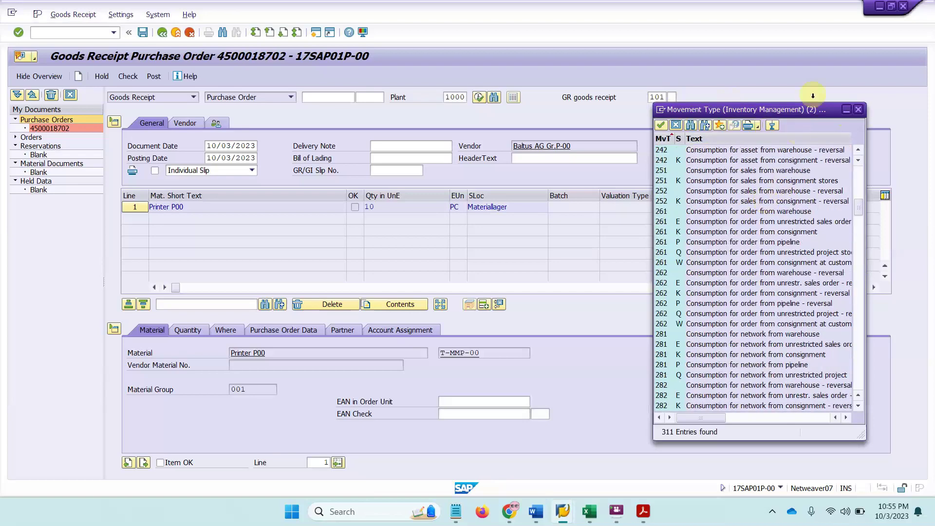
{"action": "left_click", "coordinate": [859, 109]}
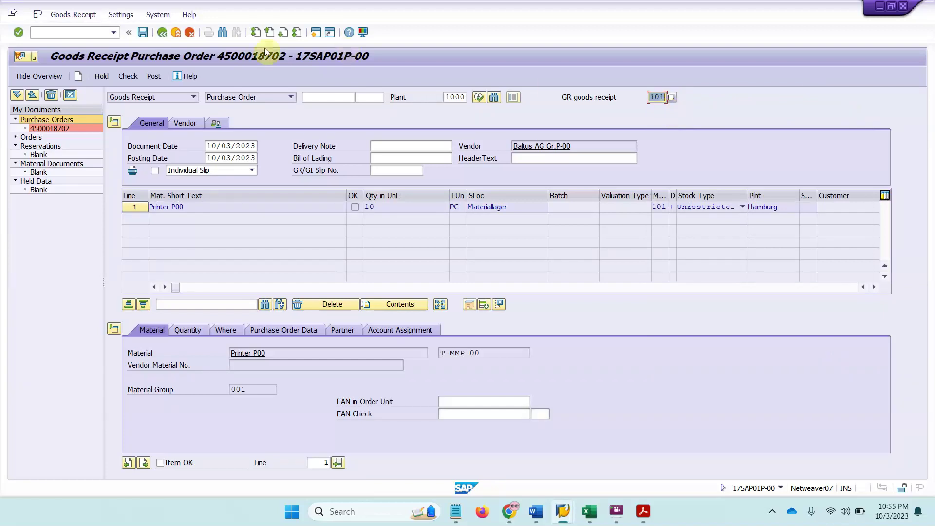
Check the Printer P00 item's quantity, plant and storage location against the Exercise 4-2 data table in SAP01.pdf, and return to the goods receipt.
{"action": "left_click", "coordinate": [322, 99]}
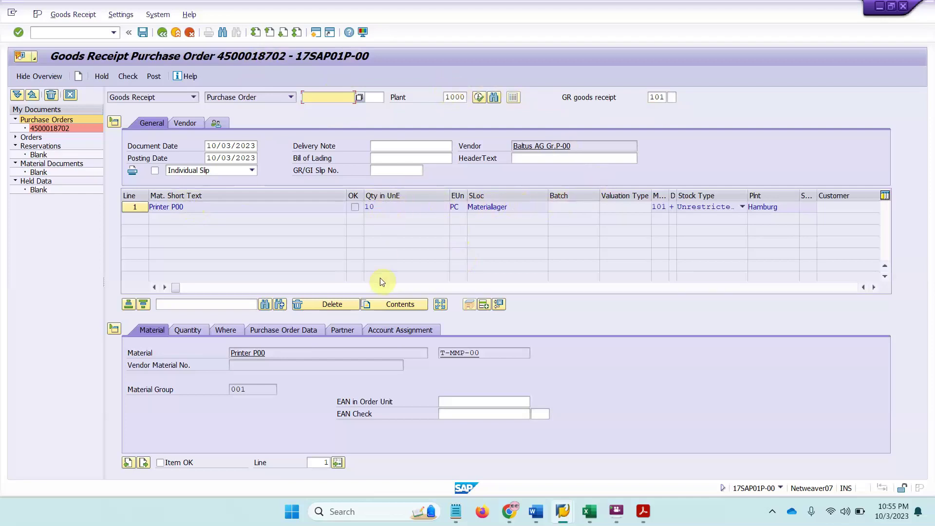
{"action": "left_click", "coordinate": [200, 332]}
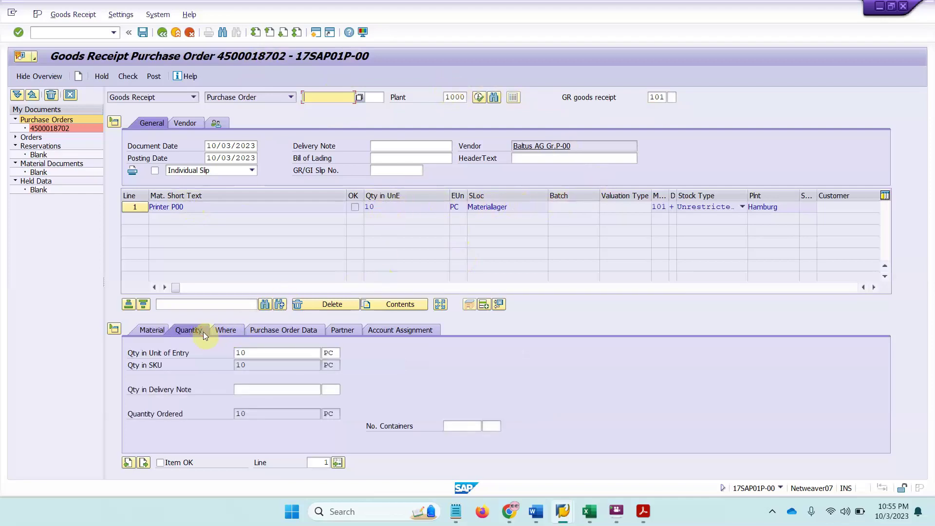
{"action": "left_click", "coordinate": [224, 331]}
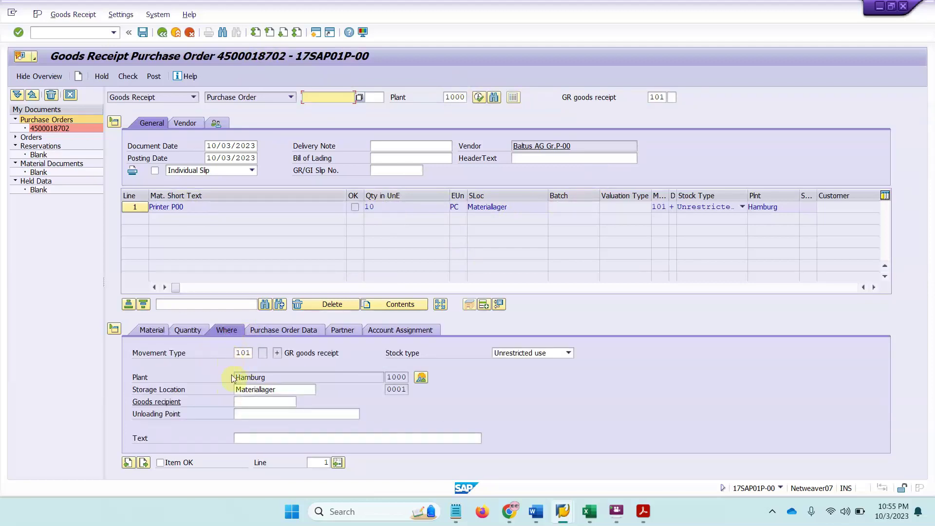
{"action": "left_click", "coordinate": [286, 390]}
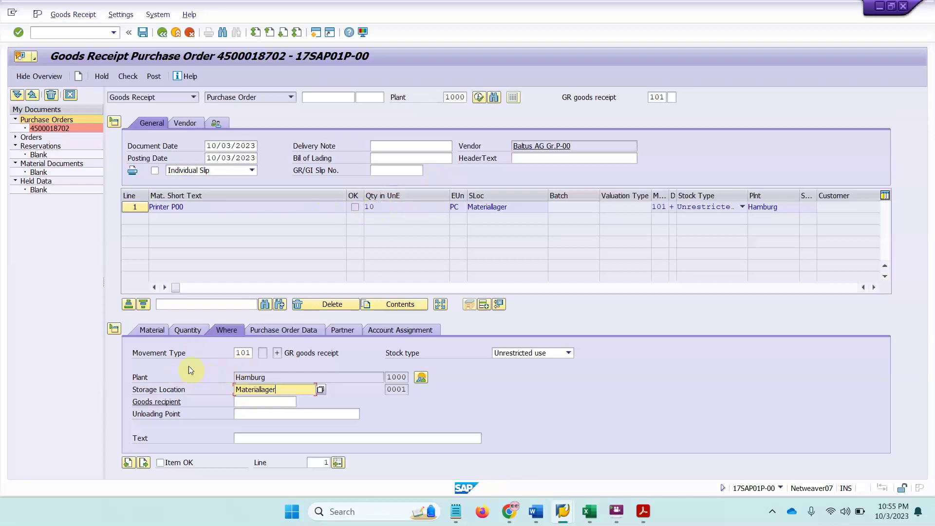
{"action": "left_click", "coordinate": [188, 329]}
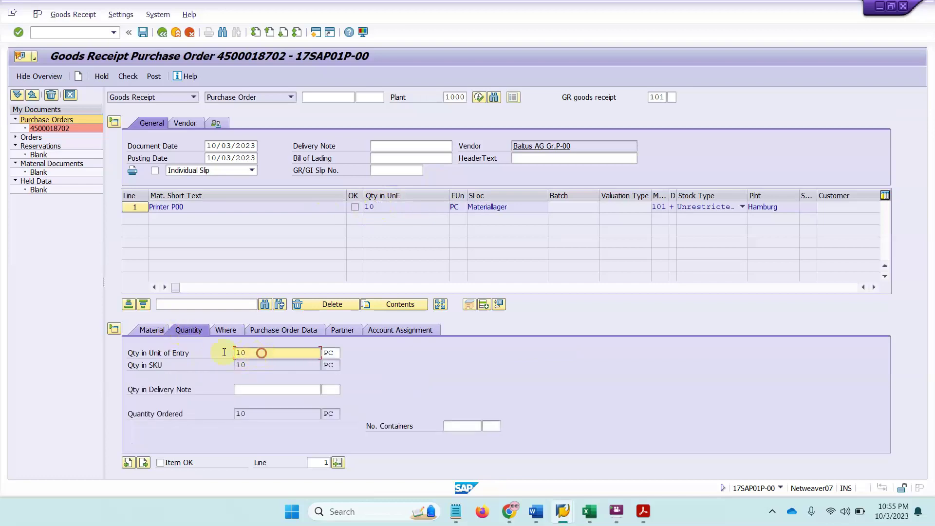
{"action": "left_click_drag", "start_coordinate": [261, 353], "coordinate": [227, 352]}
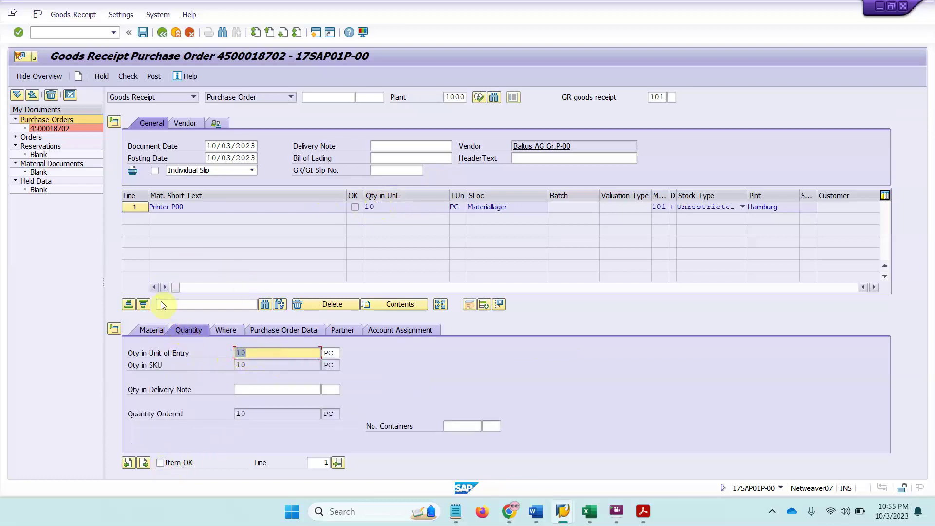
{"action": "left_click", "coordinate": [643, 511]}
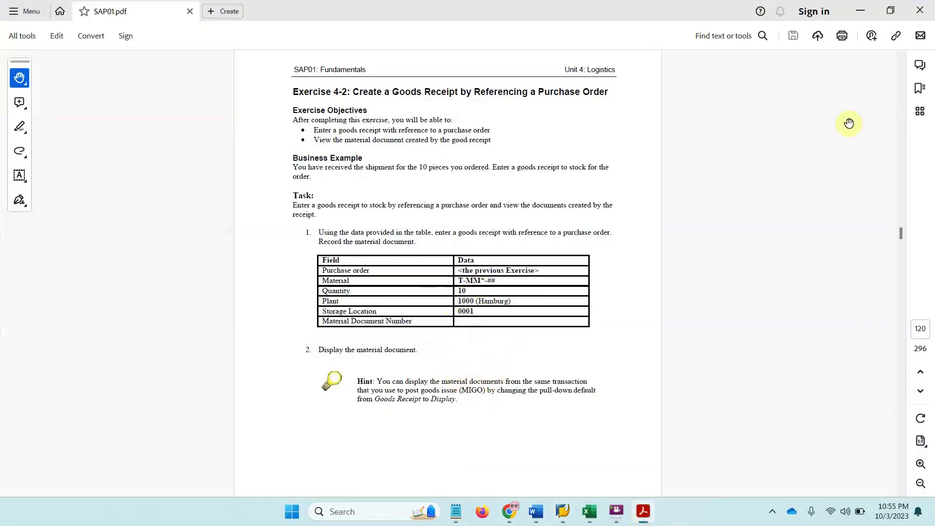
{"action": "left_click", "coordinate": [861, 11]}
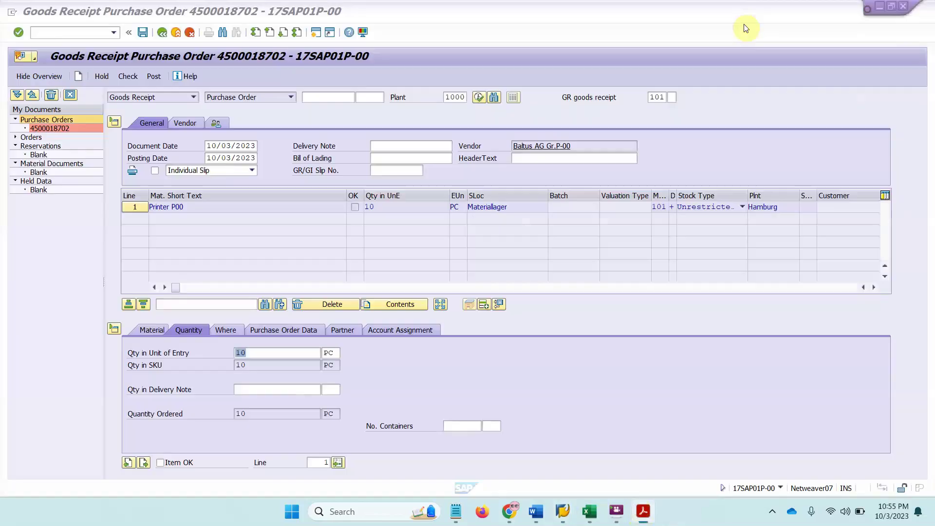
Mark the Printer P00 item as OK, post the goods receipt and close the posting message.
{"action": "left_click", "coordinate": [162, 463]}
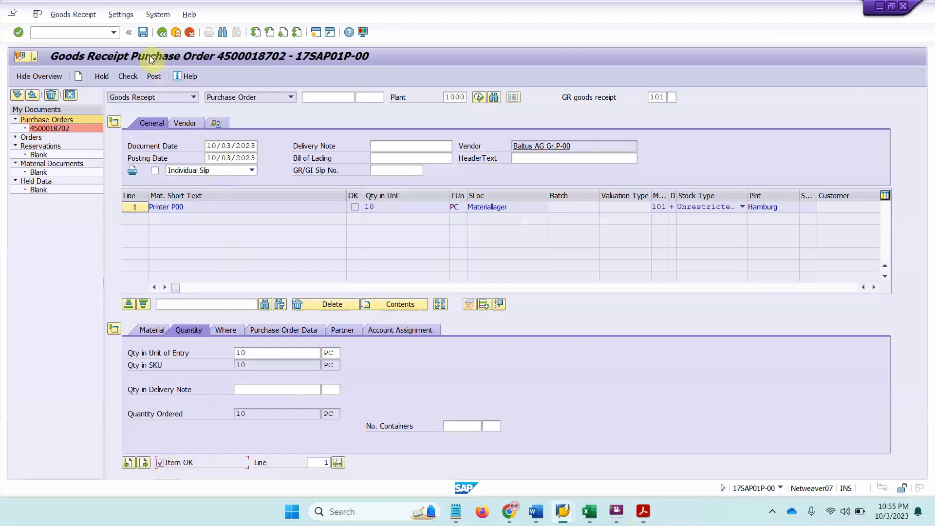
{"action": "left_click", "coordinate": [143, 33]}
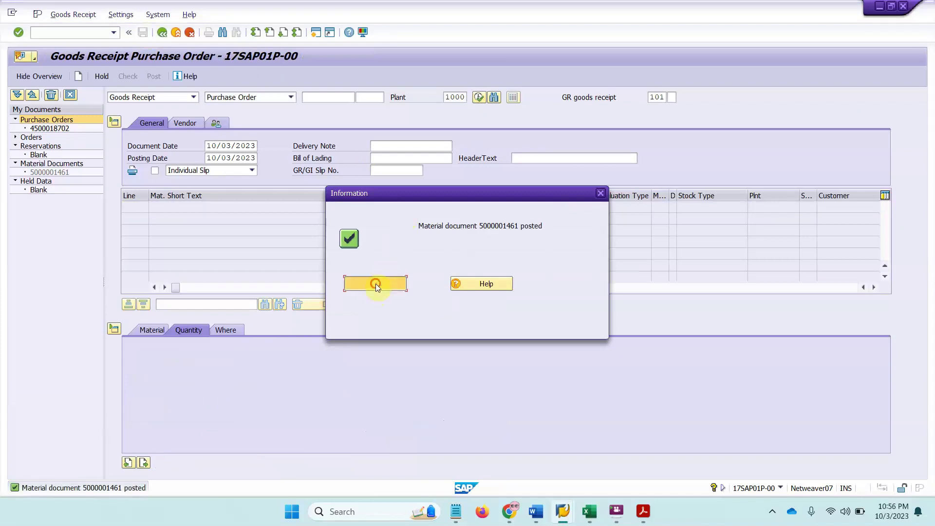
{"action": "left_click", "coordinate": [378, 286]}
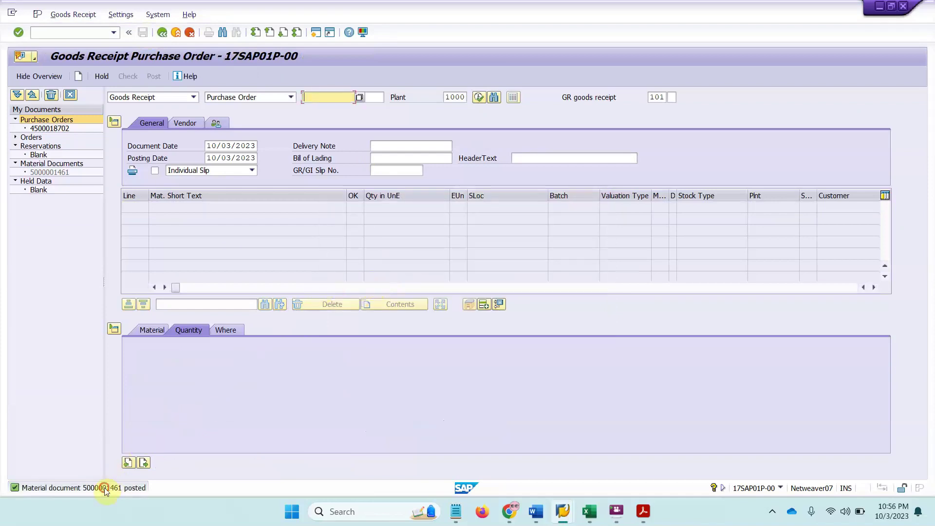
Open the detailed help for the material document posting message and copy its heading line.
{"action": "left_click", "coordinate": [144, 464]}
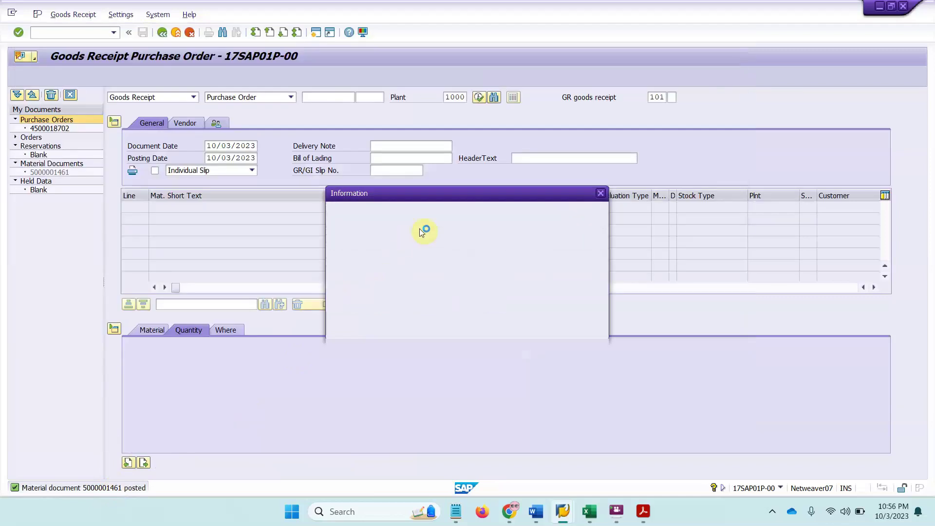
{"action": "left_click", "coordinate": [477, 284]}
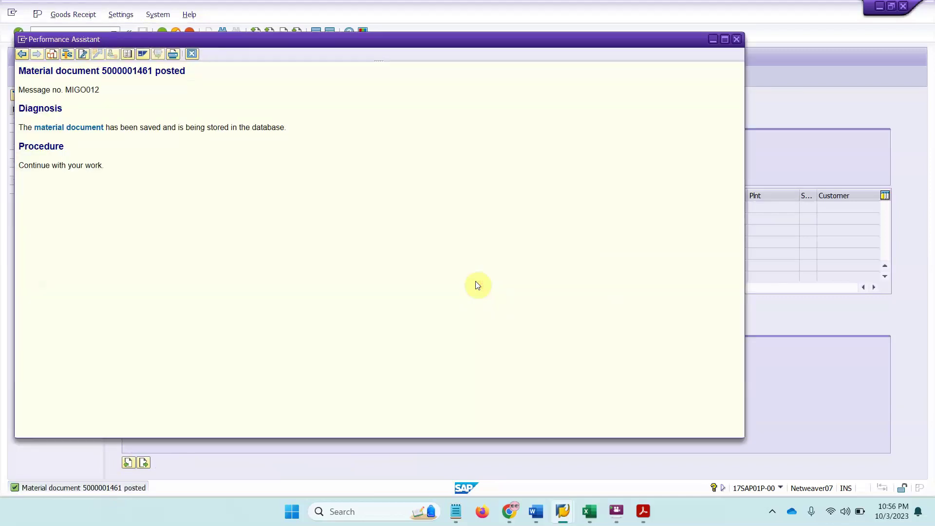
{"action": "left_click_drag", "start_coordinate": [193, 68], "coordinate": [19, 71]}
{"action": "key", "text": "ctrl+c"}
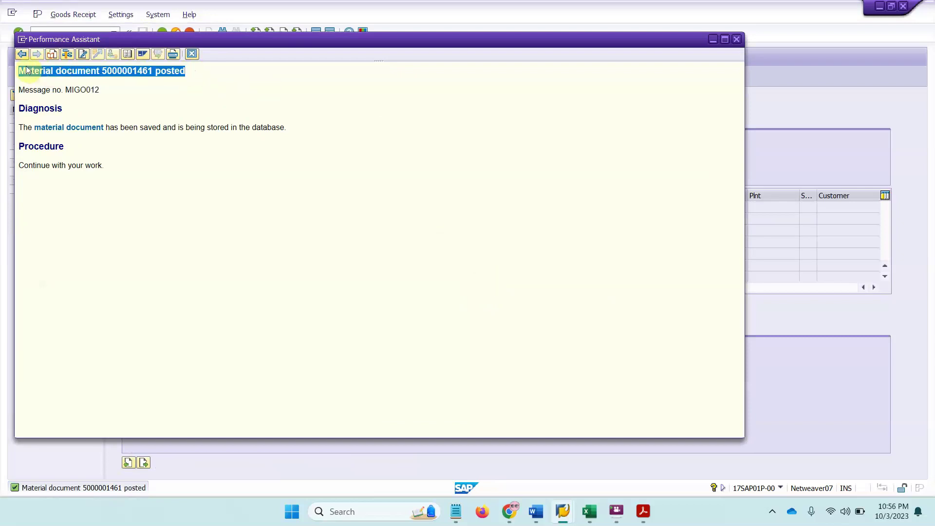
Switch to Notepad, paste the posting message on a new line below the purchase order note, and close the SAP help window.
{"action": "left_click", "coordinate": [456, 511]}
{"action": "left_click", "coordinate": [558, 124]}
{"action": "key", "text": "Return"}
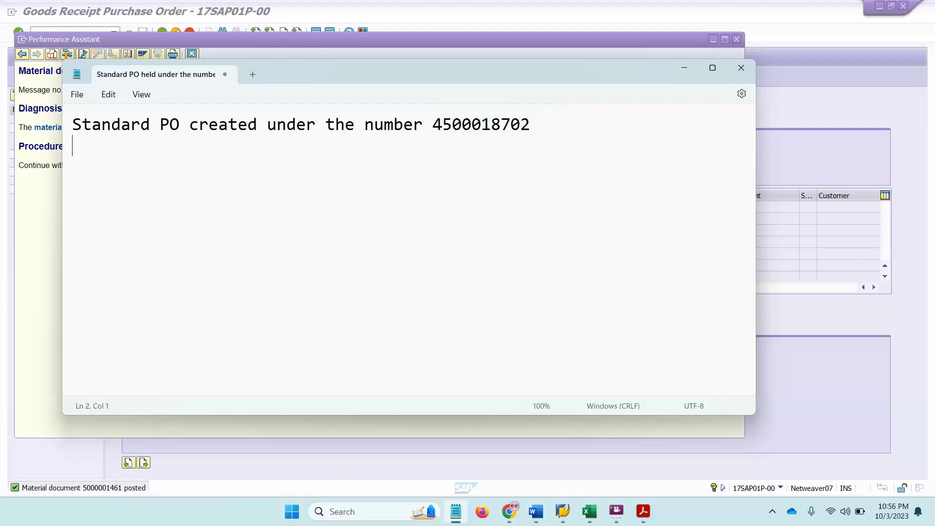
{"action": "key", "text": "ctrl+v"}
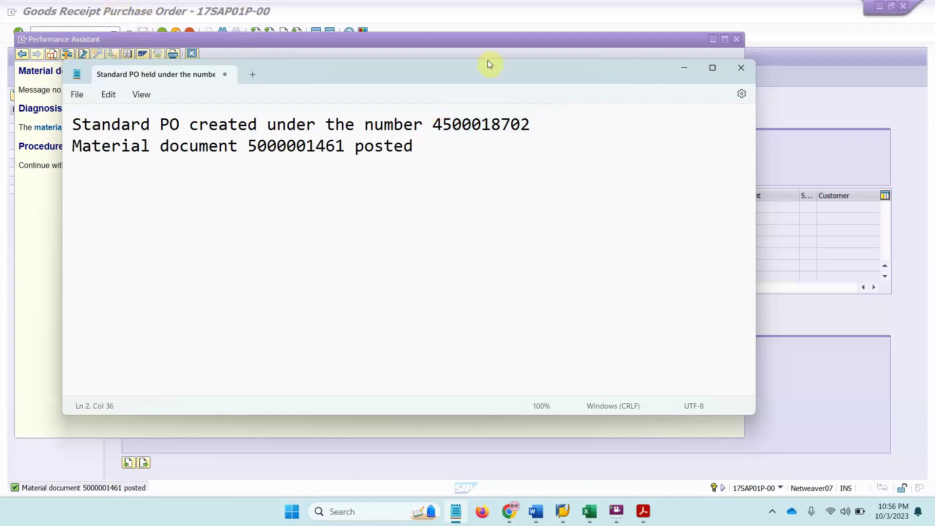
{"action": "left_click", "coordinate": [736, 39]}
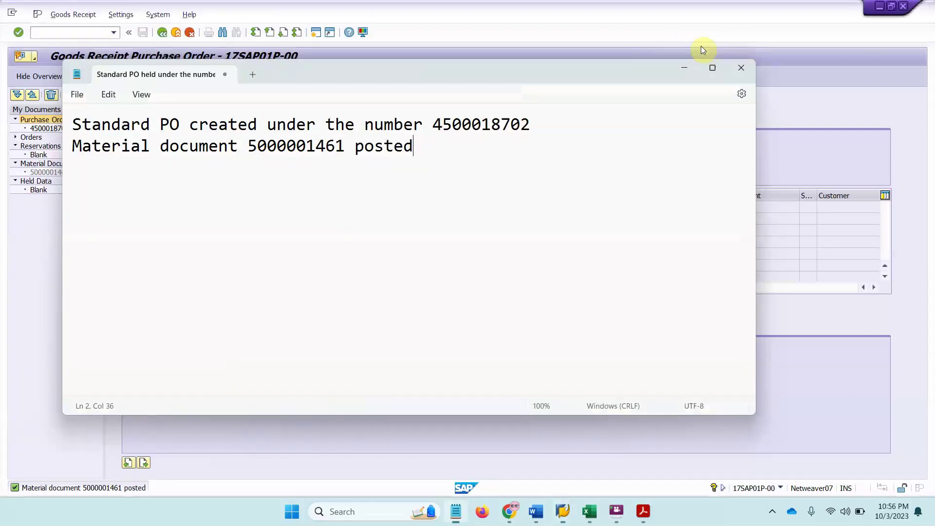
{"action": "left_click", "coordinate": [779, 359]}
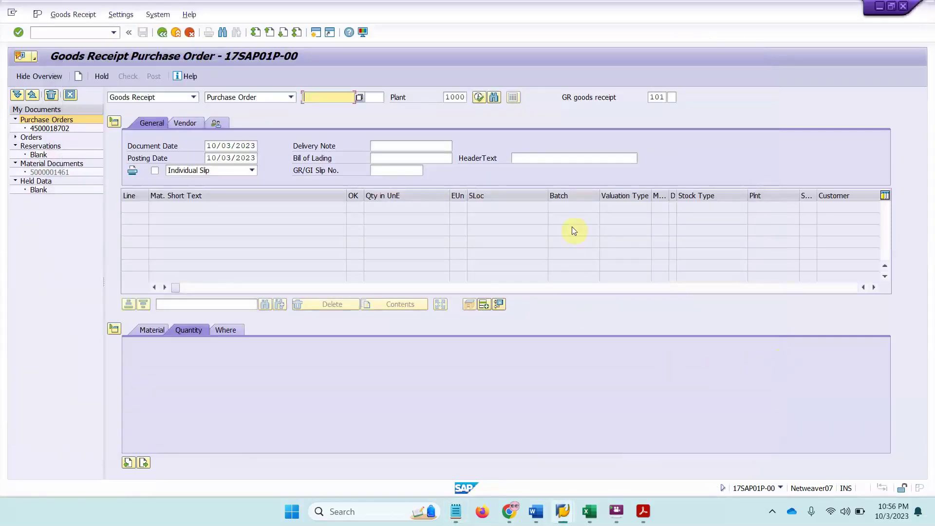
Review the rest of Exercise 4-2 and the Exercise 4-3 invoice data table in SAP01.pdf, and switch back to the SAP goods receipt session.
{"action": "left_click", "coordinate": [643, 511]}
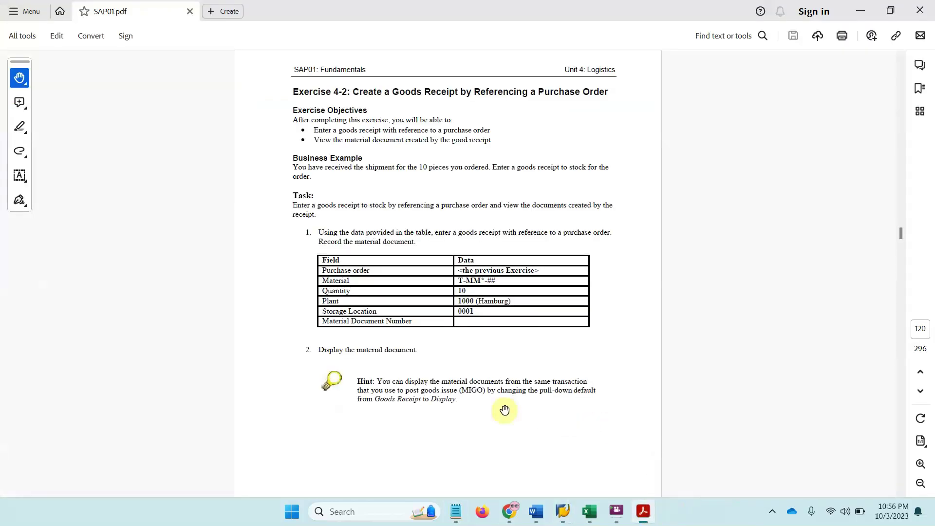
{"action": "scroll", "coordinate": [460, 350], "scroll_direction": "down", "scroll_amount": 15}
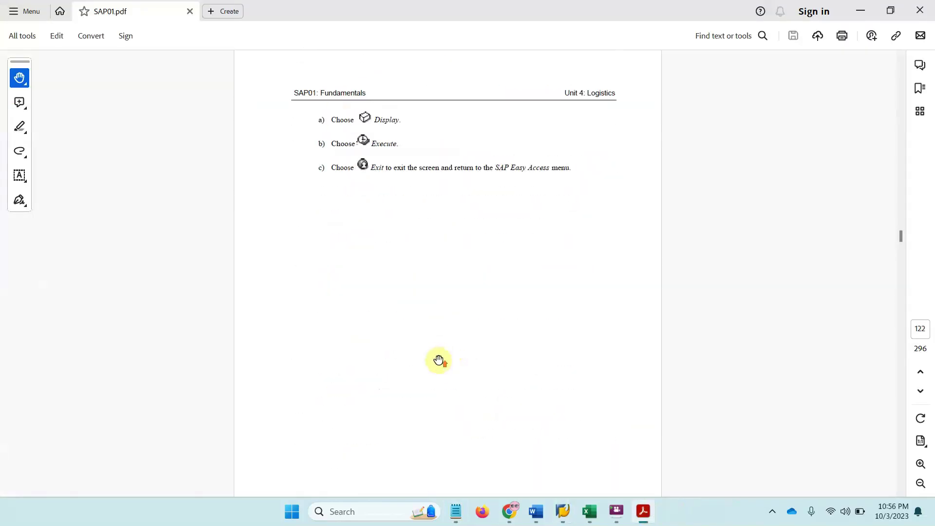
{"action": "scroll", "coordinate": [439, 360], "scroll_direction": "down", "scroll_amount": 10}
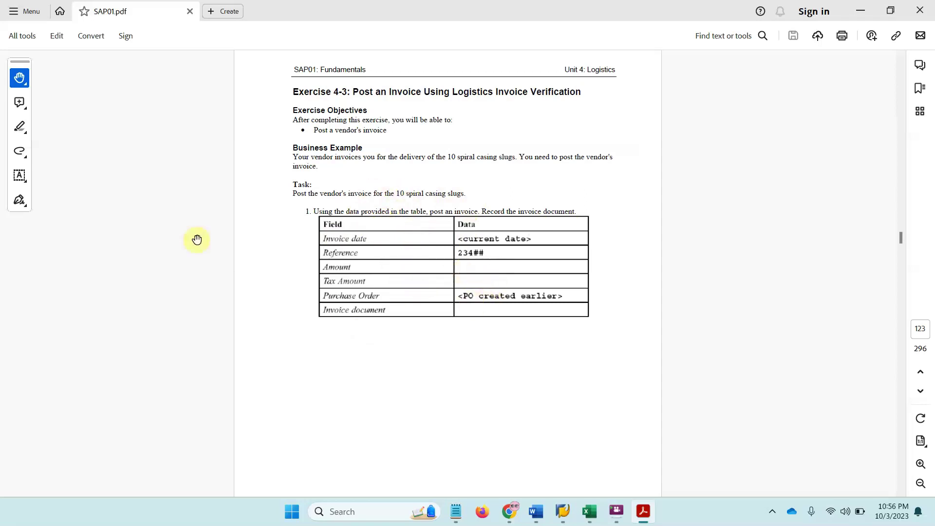
{"action": "scroll", "coordinate": [404, 335], "scroll_direction": "down", "scroll_amount": 3}
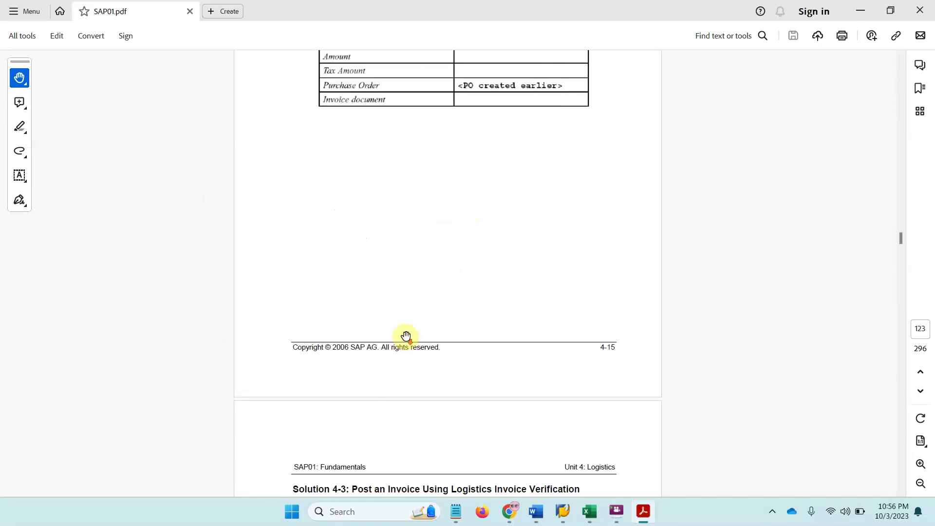
{"action": "scroll", "coordinate": [405, 336], "scroll_direction": "down", "scroll_amount": 3}
{"action": "scroll", "coordinate": [403, 322], "scroll_direction": "up", "scroll_amount": 6}
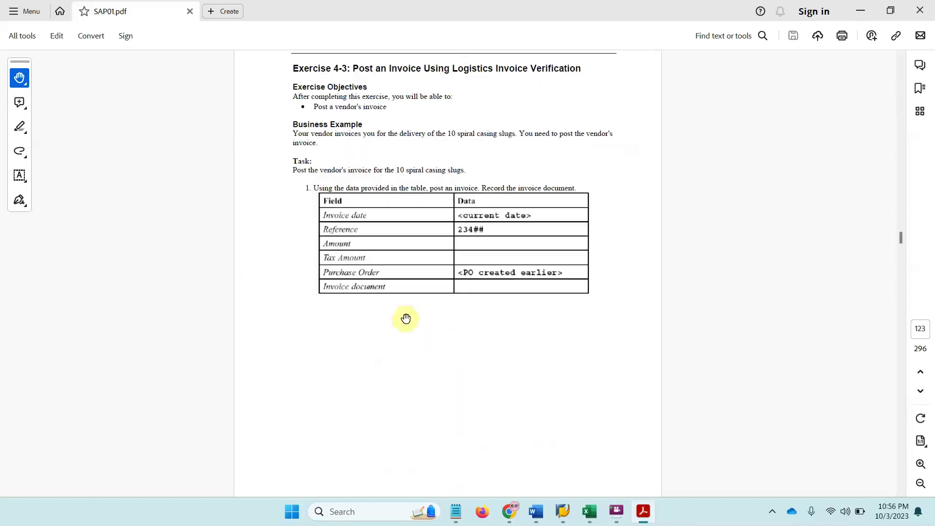
{"action": "left_click", "coordinate": [518, 515]}
{"action": "left_click", "coordinate": [648, 516]}
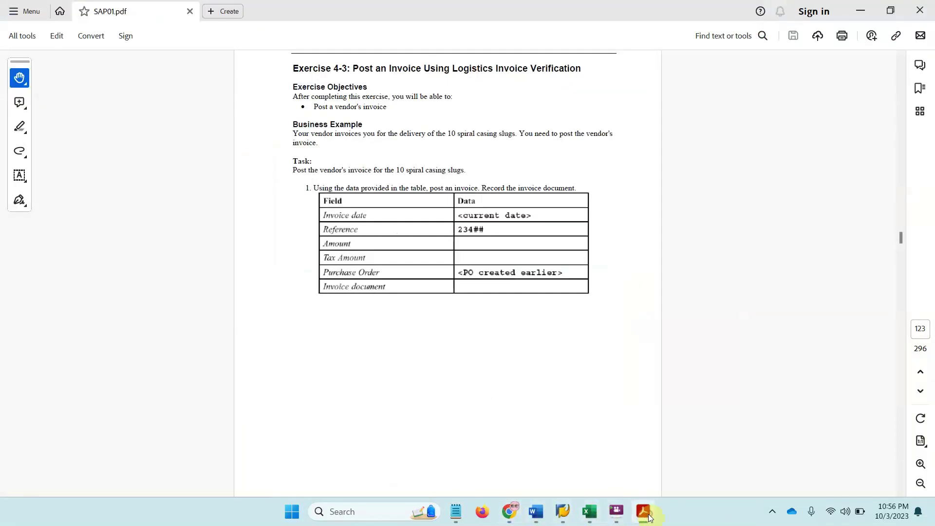
{"action": "mouse_move", "coordinate": [617, 512]}
{"action": "left_click", "coordinate": [612, 452]}
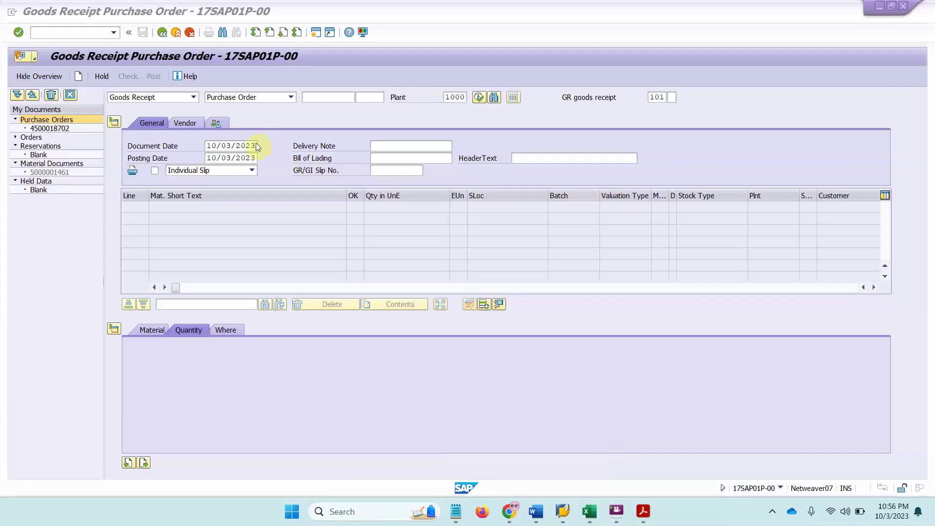
Leave the goods receipt transaction for SAP Easy Access using the command /n.
{"action": "left_click", "coordinate": [90, 33]}
{"action": "type", "text": "/"}
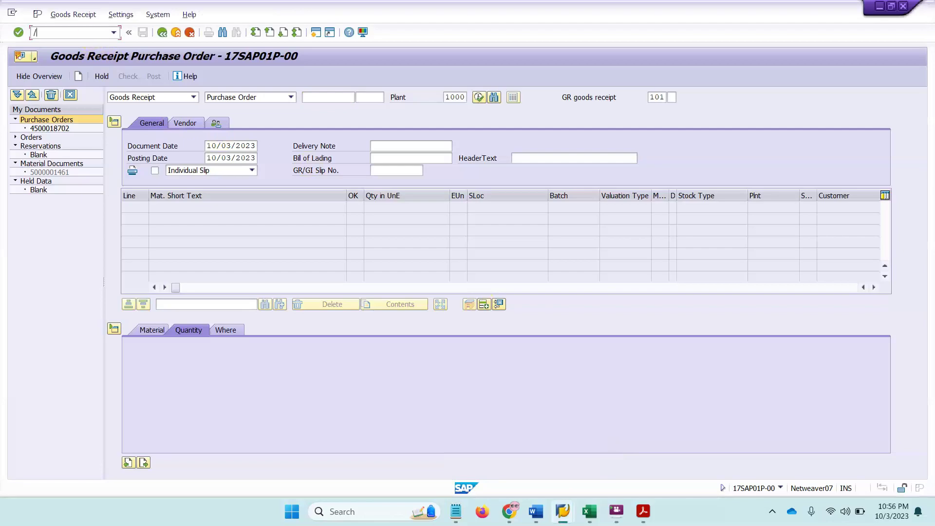
{"action": "type", "text": "n"}
{"action": "key", "text": "Return"}
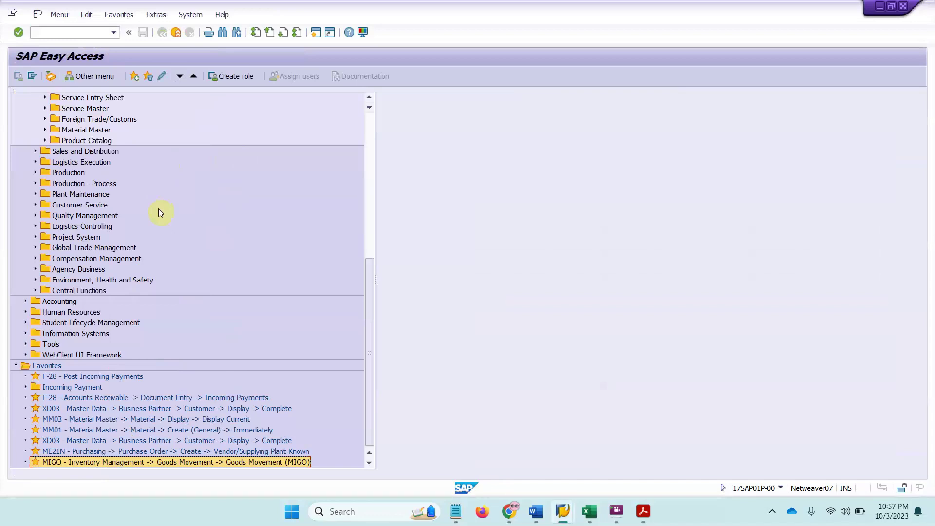
Collapse the Goods Movement folder under Inventory Management in the SAP menu.
{"action": "scroll", "coordinate": [127, 182], "scroll_direction": "up", "scroll_amount": 2}
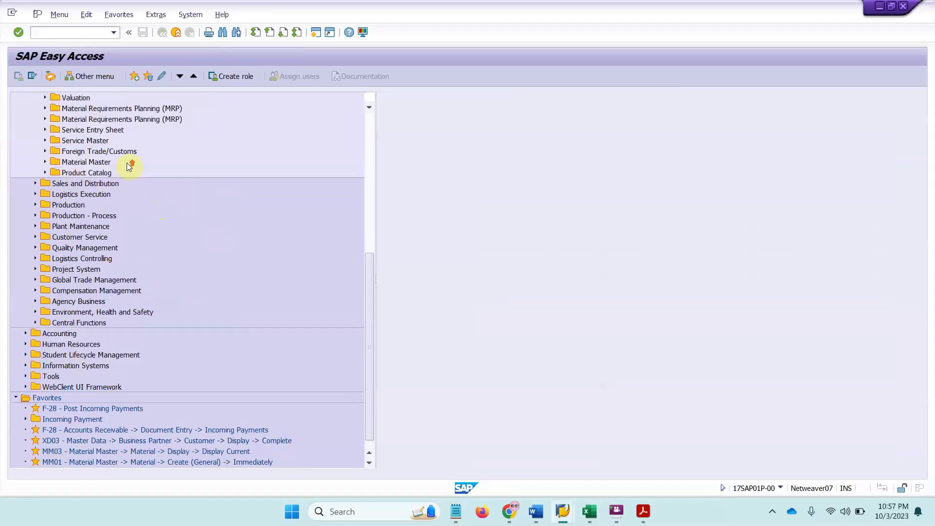
{"action": "scroll", "coordinate": [62, 220], "scroll_direction": "up", "scroll_amount": 9}
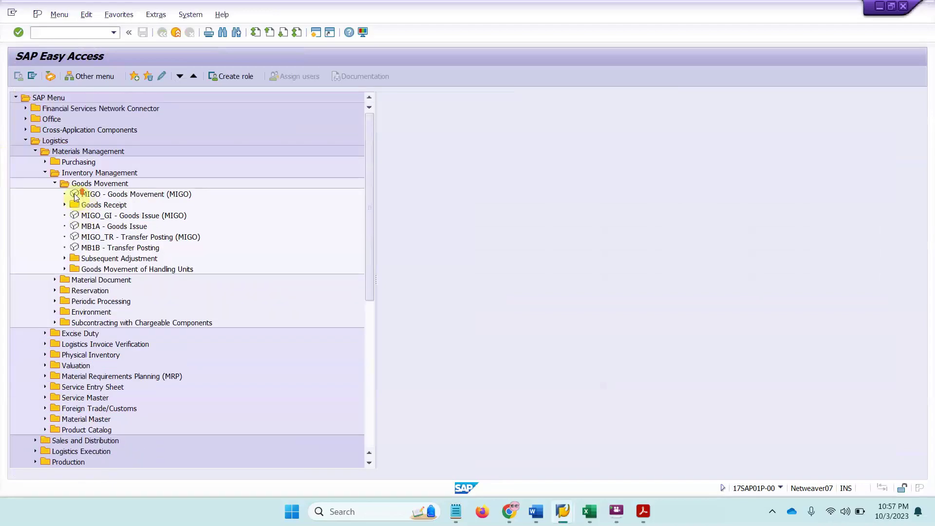
{"action": "left_click", "coordinate": [53, 181]}
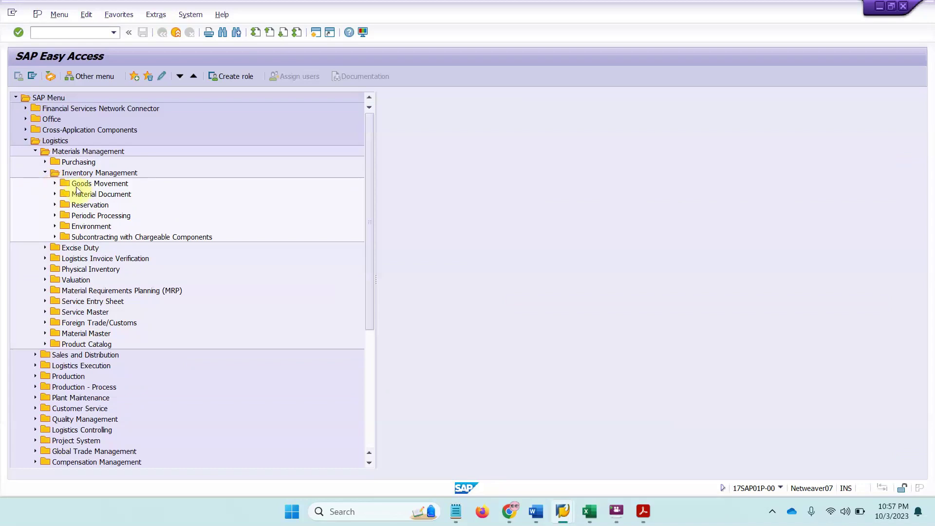
Collapse Inventory Management and expand Logistics Invoice Verification with its Document Entry folder under Materials Management.
{"action": "left_click", "coordinate": [88, 151]}
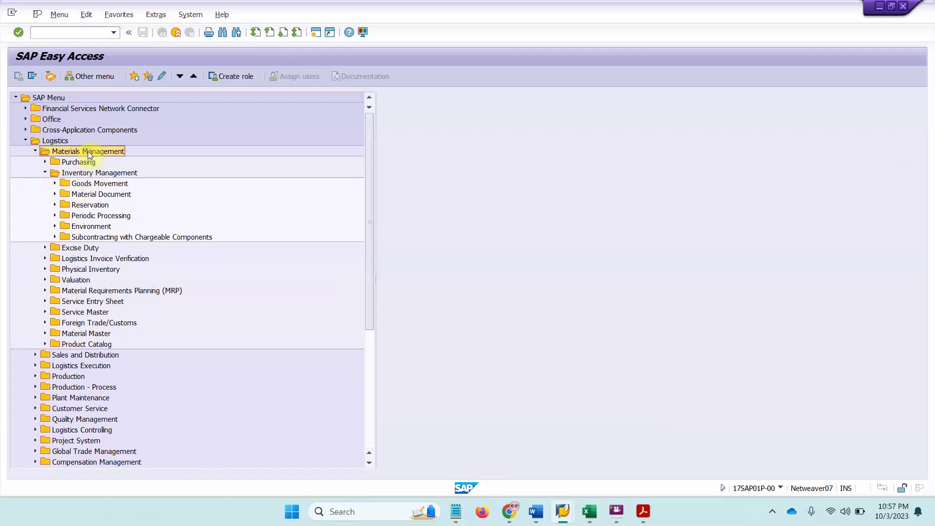
{"action": "left_click", "coordinate": [44, 173]}
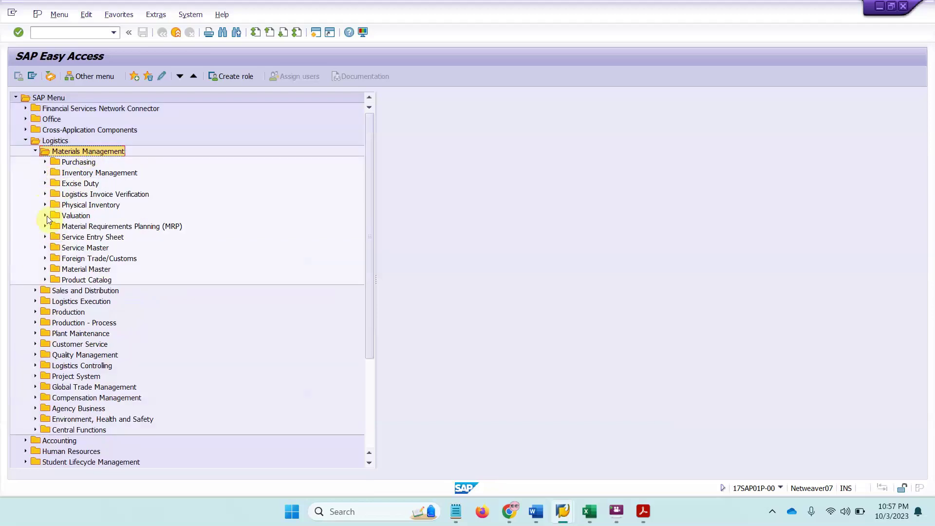
{"action": "left_click", "coordinate": [45, 194]}
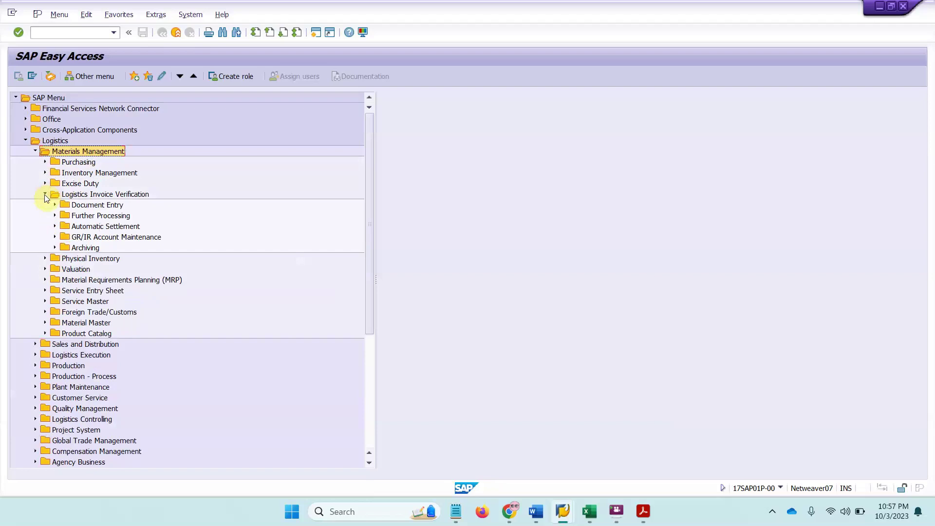
{"action": "double_click", "coordinate": [86, 206]}
Start the transaction MIRO - Enter Invoice from Document Entry and dismiss the information message.
{"action": "left_click", "coordinate": [111, 218]}
{"action": "left_click", "coordinate": [113, 226]}
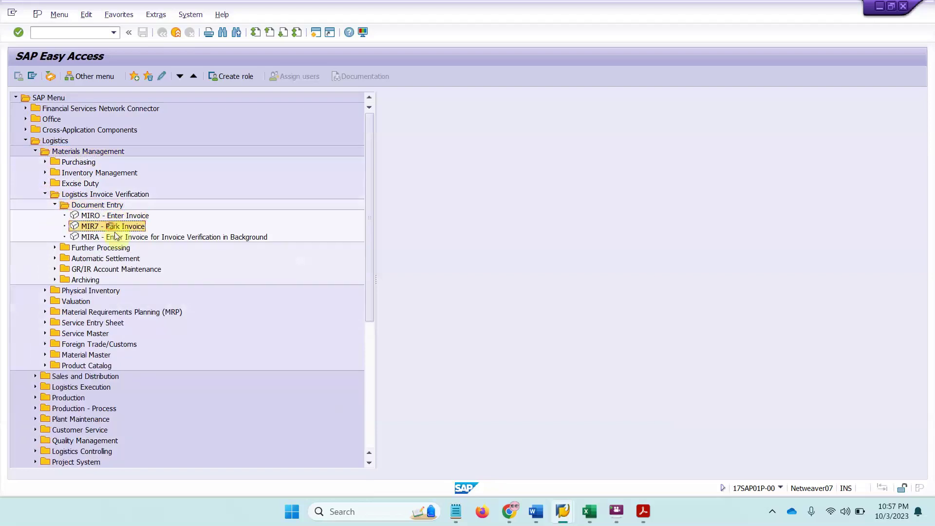
{"action": "left_click", "coordinate": [120, 238]}
{"action": "left_click", "coordinate": [121, 216]}
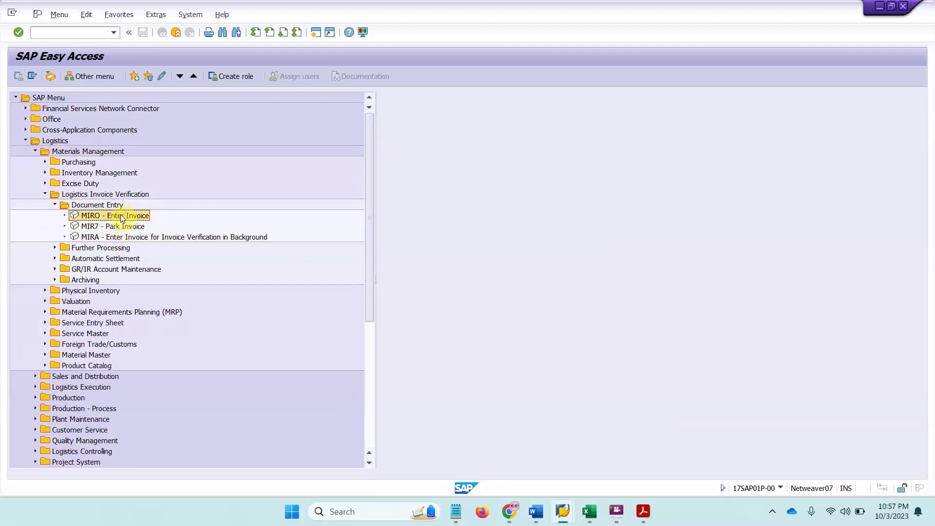
{"action": "double_click", "coordinate": [121, 216]}
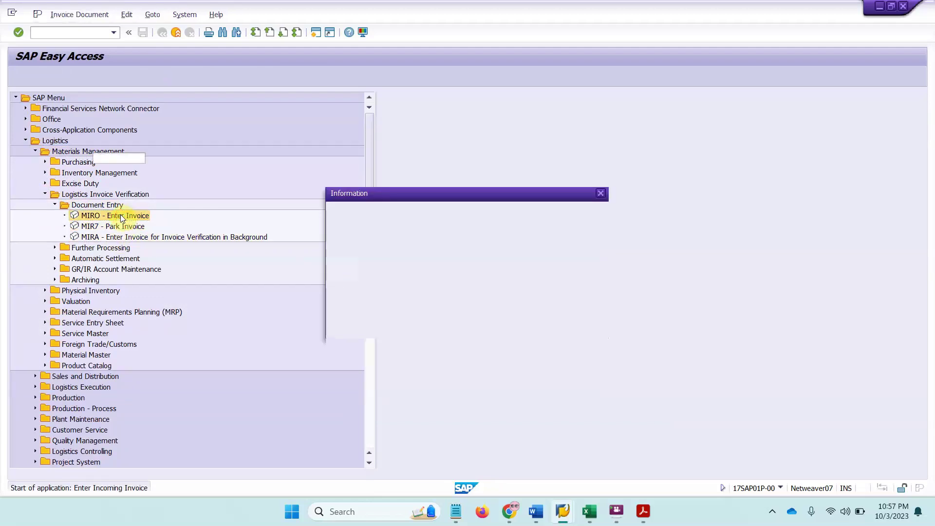
{"action": "left_click", "coordinate": [393, 285]}
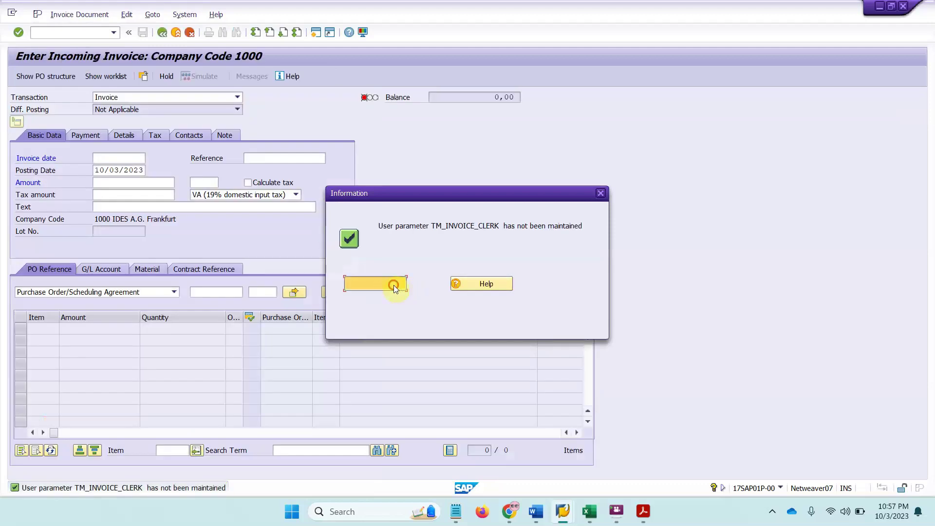
Enter 03.10.2023 as the invoice date, check the Exercise 4-3 data in SAP01.pdf, and enter 23400 as the reference.
{"action": "left_click", "coordinate": [780, 488]}
{"action": "left_click", "coordinate": [779, 489]}
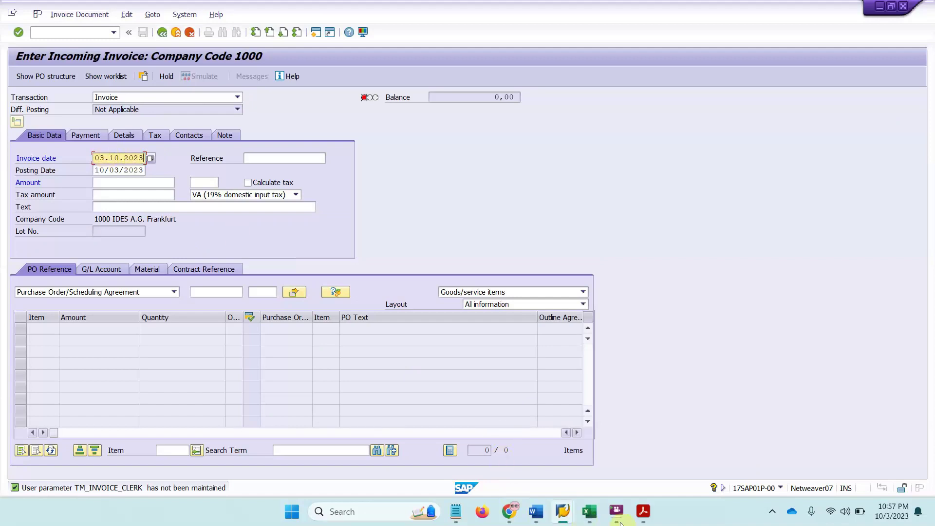
{"action": "left_click", "coordinate": [643, 511]}
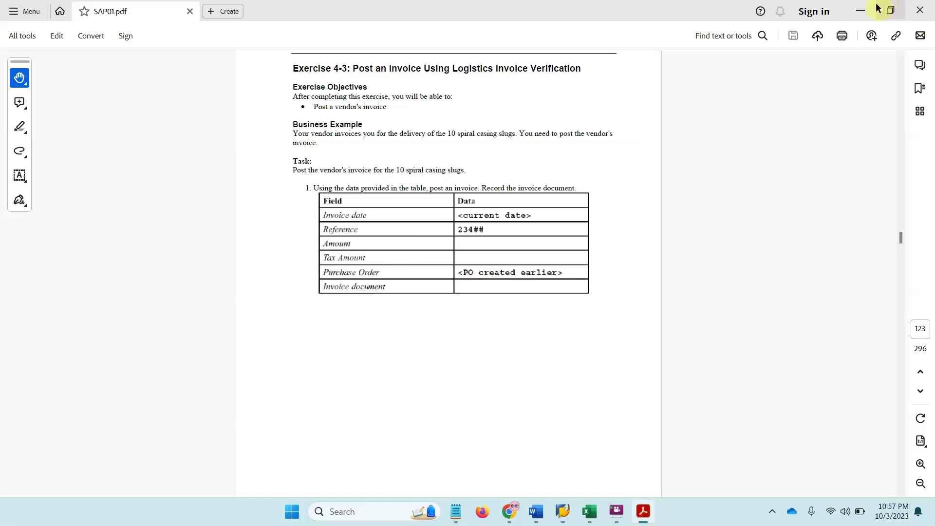
{"action": "left_click", "coordinate": [860, 10]}
{"action": "left_click", "coordinate": [297, 160]}
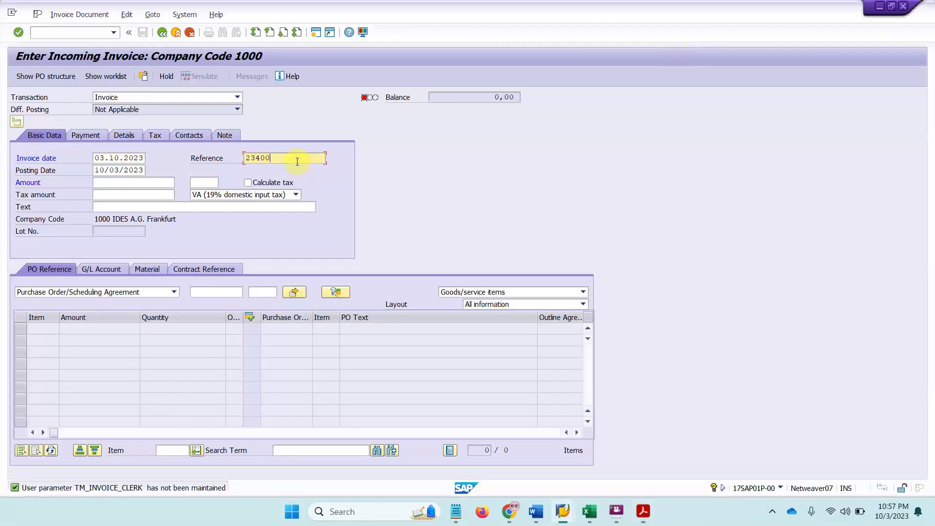
{"action": "type", "text": "23400"}
{"action": "key", "text": "Return"}
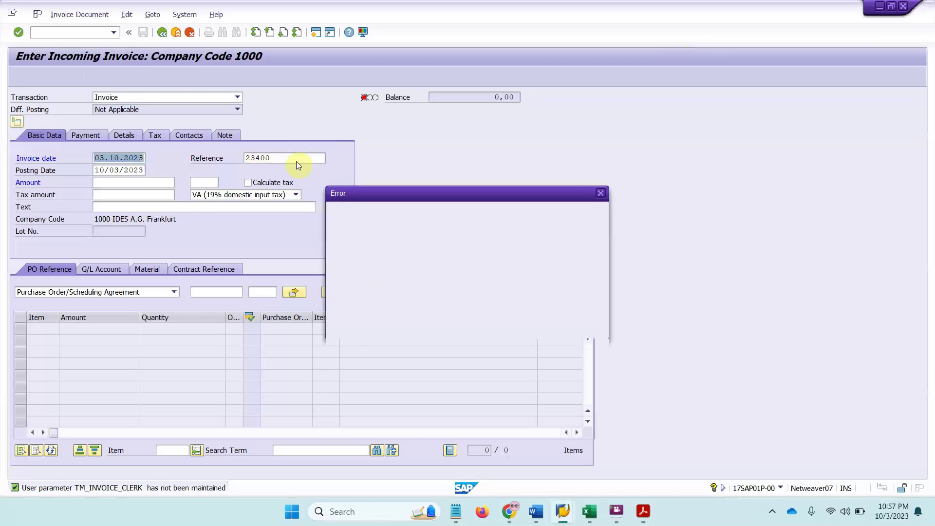
{"action": "left_click", "coordinate": [385, 285]}
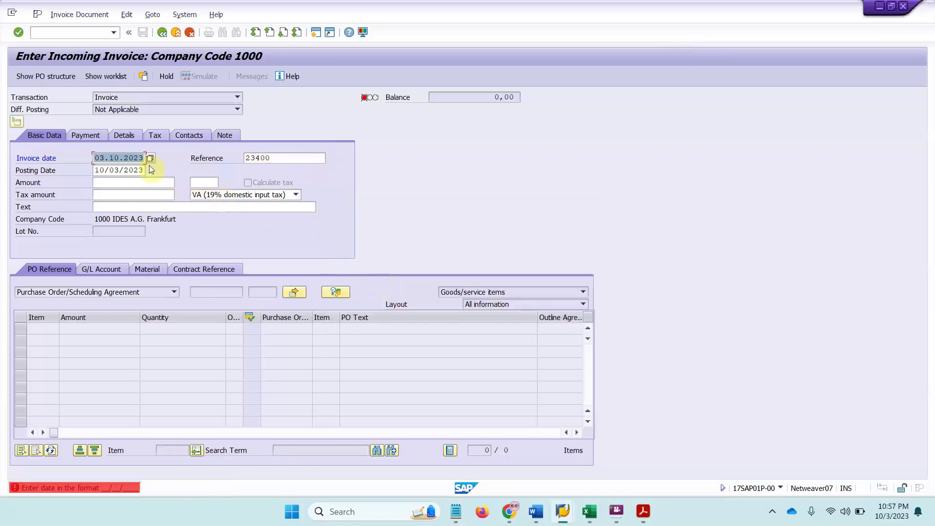
Choose 10/03/2023 as the invoice date from the calendar.
{"action": "left_click", "coordinate": [150, 160]}
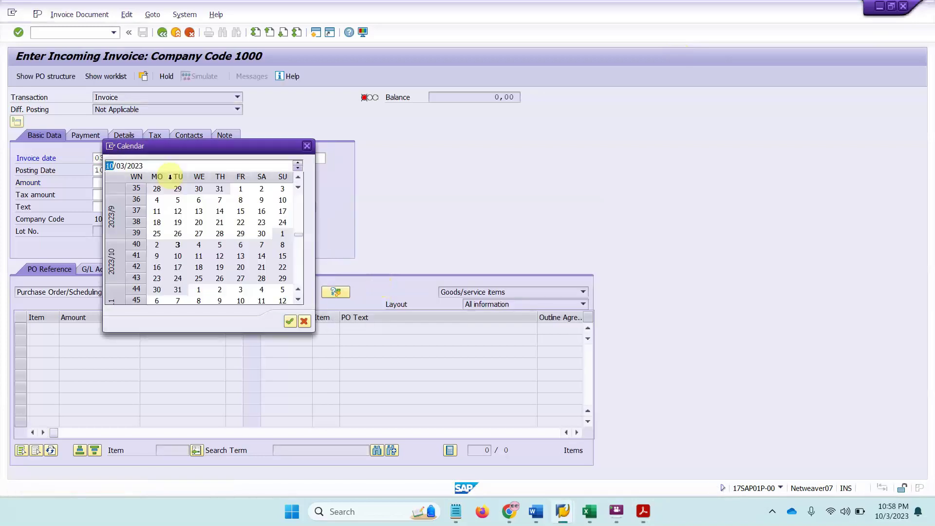
{"action": "double_click", "coordinate": [178, 246]}
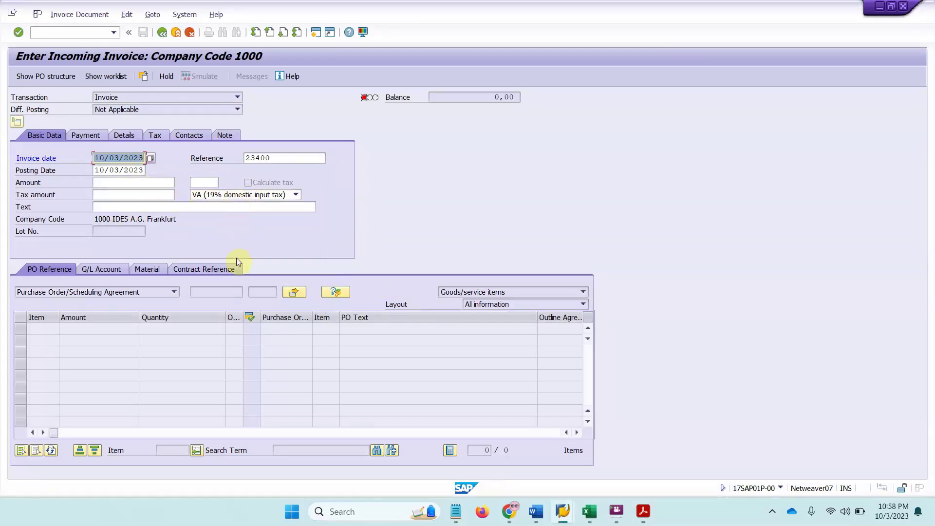
{"action": "left_click", "coordinate": [218, 266]}
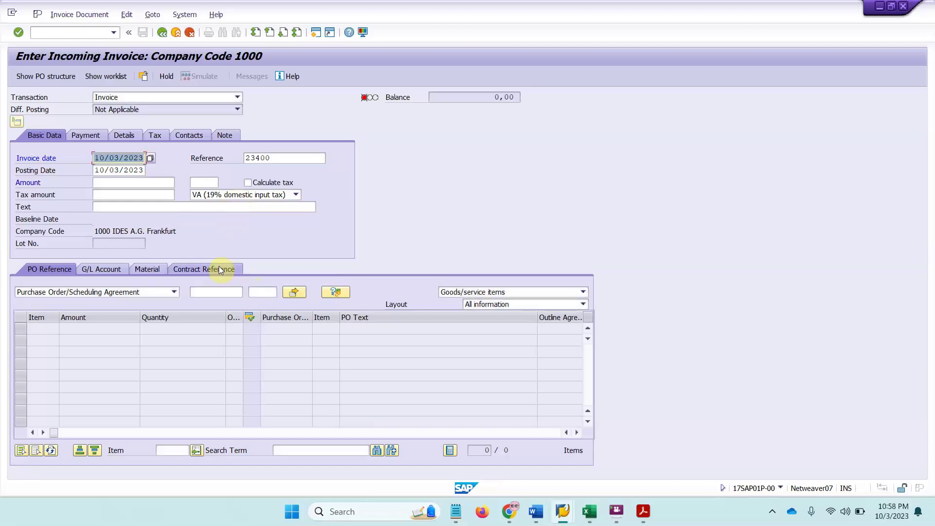
Copy the purchase order number from the Notepad note and load that order's item into the invoice by its PO reference.
{"action": "left_click", "coordinate": [211, 291]}
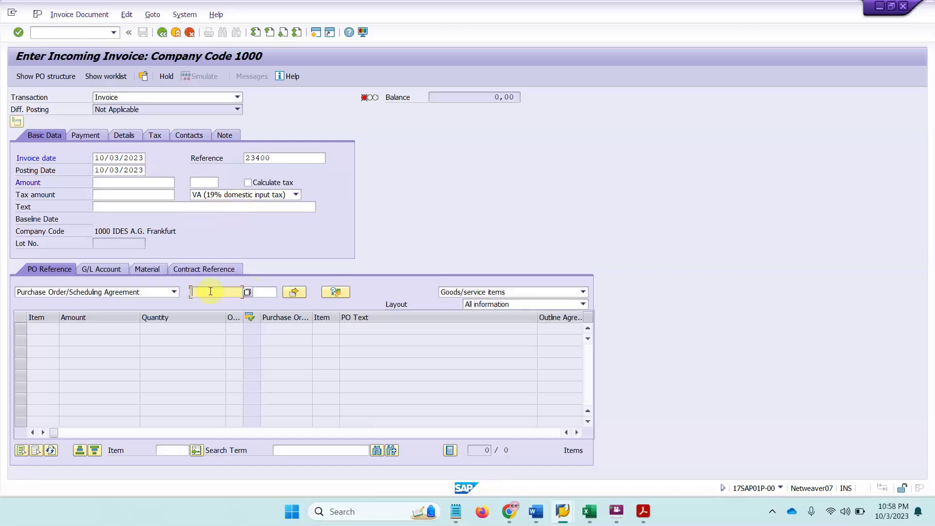
{"action": "left_click", "coordinate": [456, 511]}
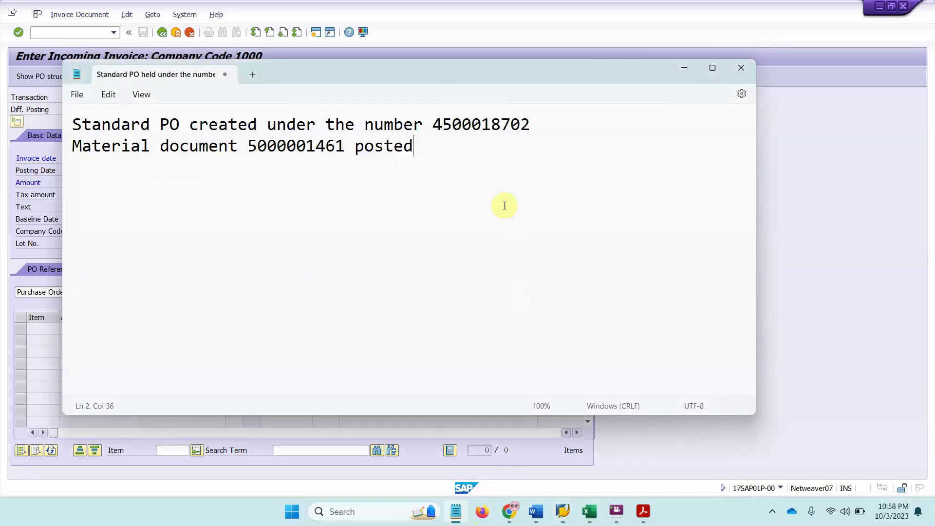
{"action": "double_click", "coordinate": [529, 124]}
{"action": "key", "text": "ctrl+c"}
{"action": "left_click", "coordinate": [794, 171]}
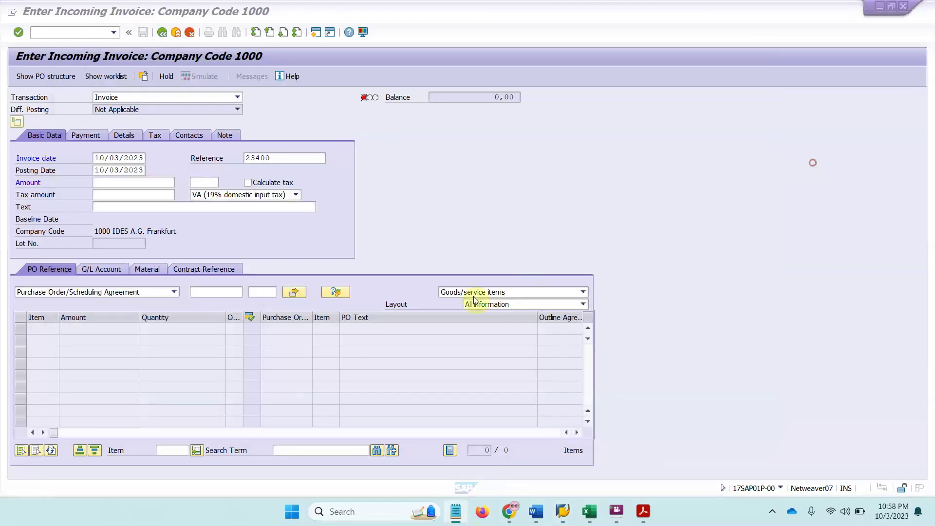
{"action": "key", "text": "ctrl+v"}
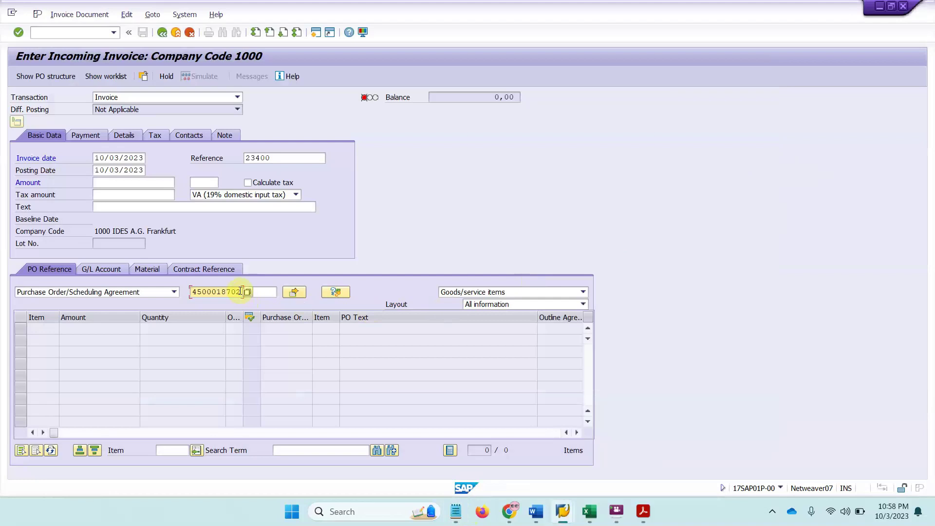
{"action": "key", "text": "Return"}
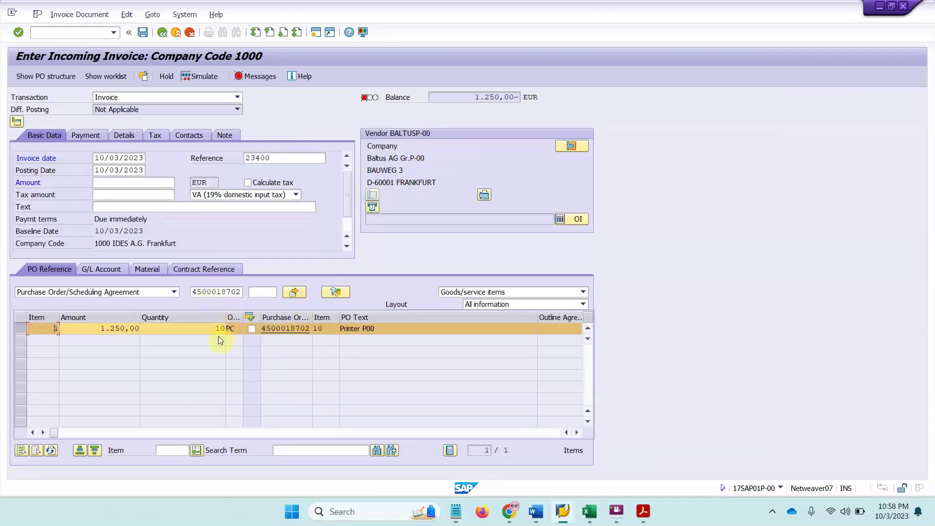
Mark the Printer P00 item for booking and set the tax code to VN (16% domestic input tax) with tax calculation enabled.
{"action": "left_click", "coordinate": [250, 330]}
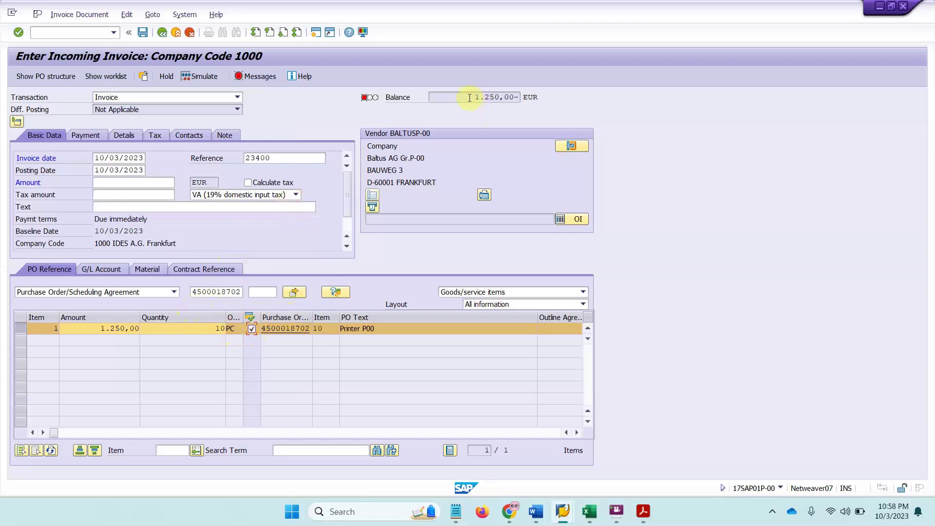
{"action": "left_click_drag", "start_coordinate": [476, 97], "coordinate": [532, 101]}
{"action": "left_click", "coordinate": [296, 195]}
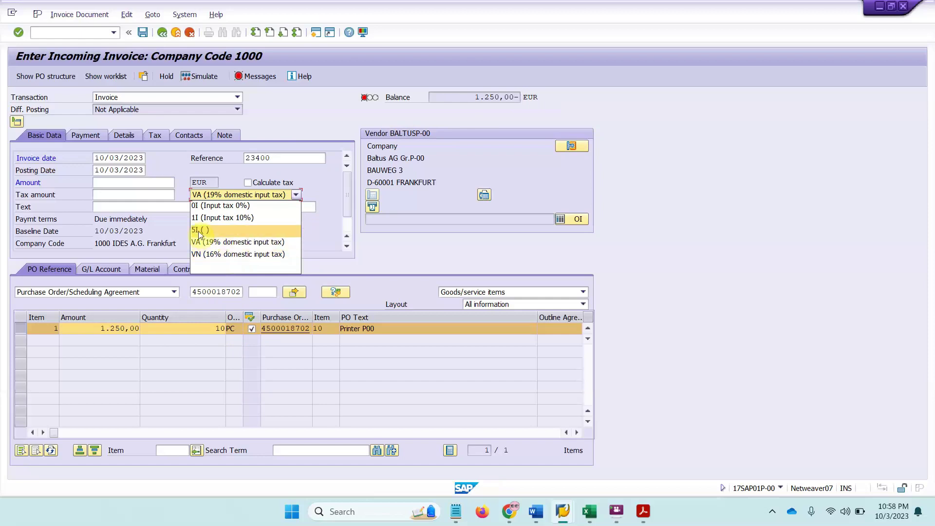
{"action": "left_click", "coordinate": [224, 257]}
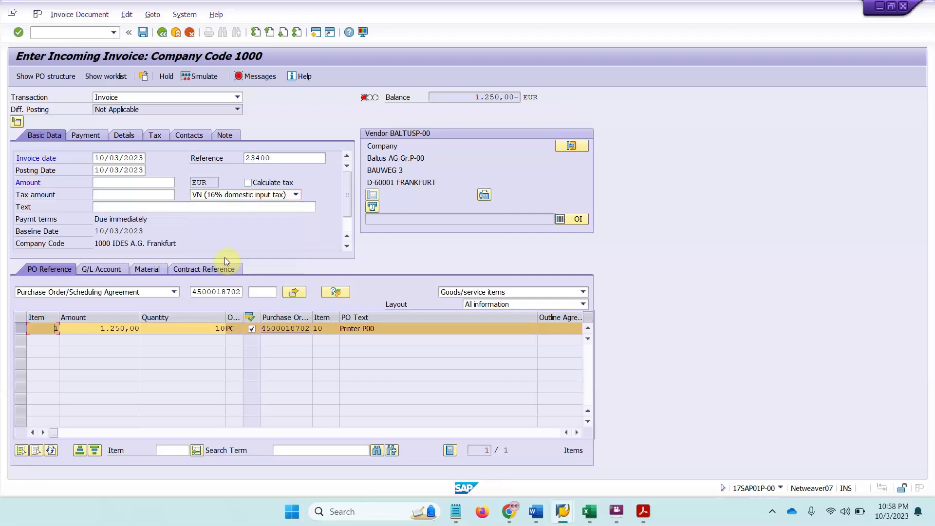
{"action": "left_click", "coordinate": [248, 183]}
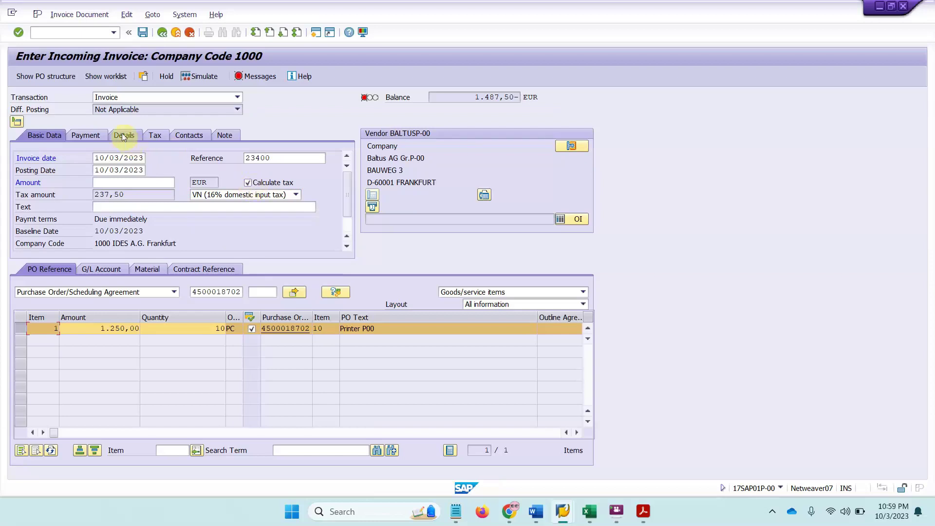
Restart invoice entry with the command /nmiro, and enter 10/03/2023 as the invoice date and 23400 as the reference.
{"action": "left_click", "coordinate": [92, 33]}
{"action": "type", "text": "/nmiro"}
{"action": "key", "text": "Return"}
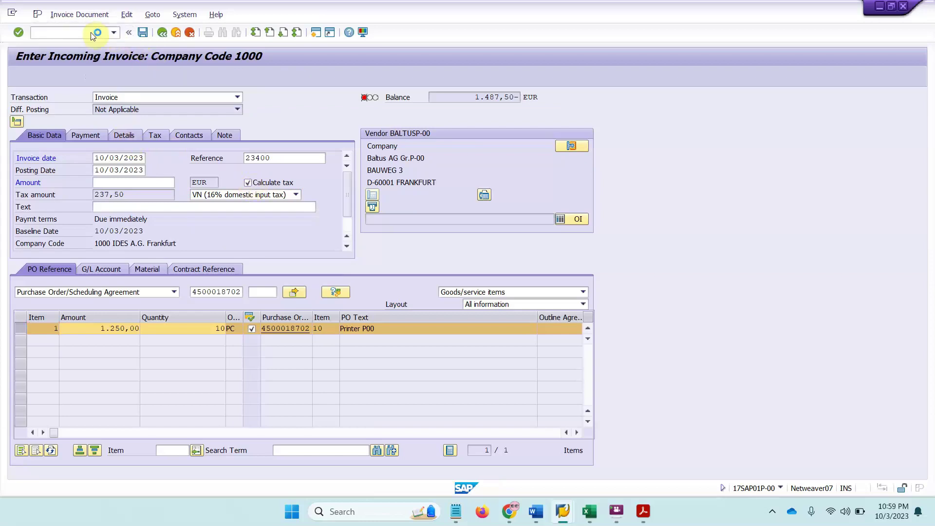
{"action": "left_click", "coordinate": [151, 159]}
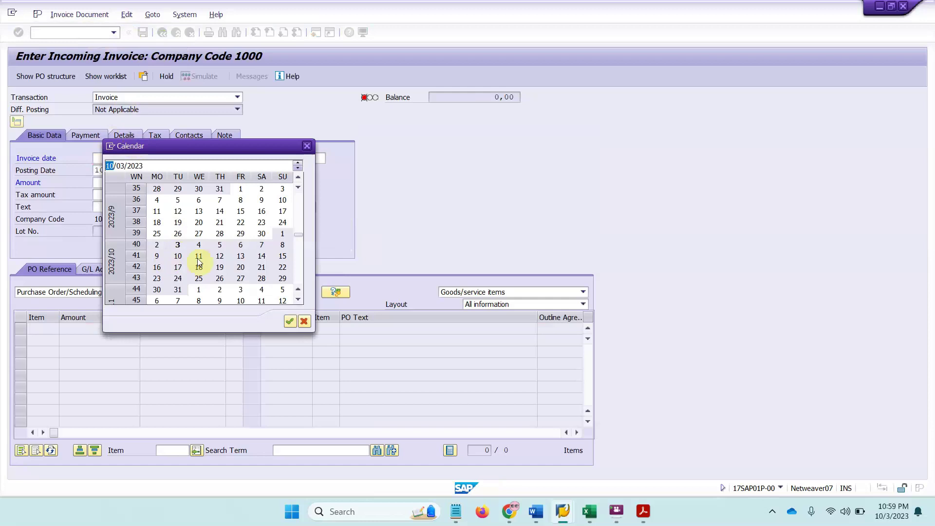
{"action": "double_click", "coordinate": [178, 245]}
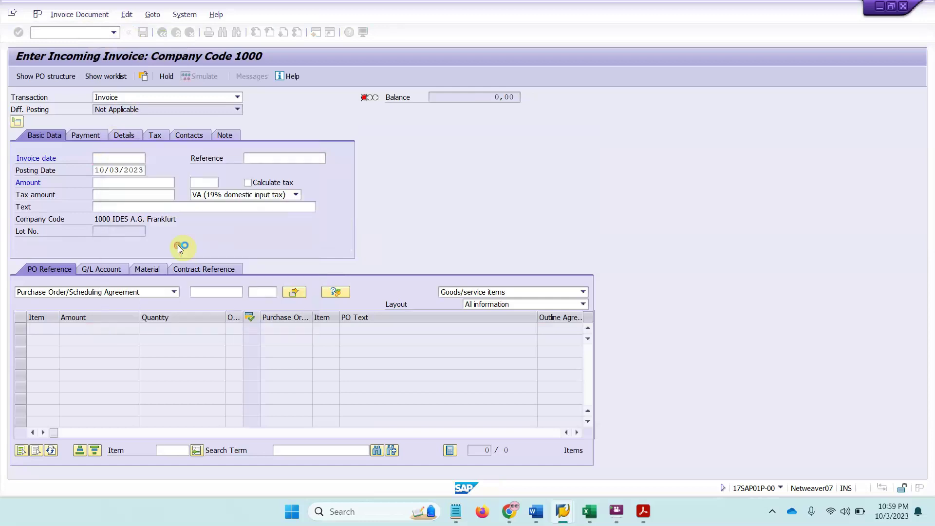
{"action": "left_click", "coordinate": [258, 158]}
{"action": "type", "text": "234"}
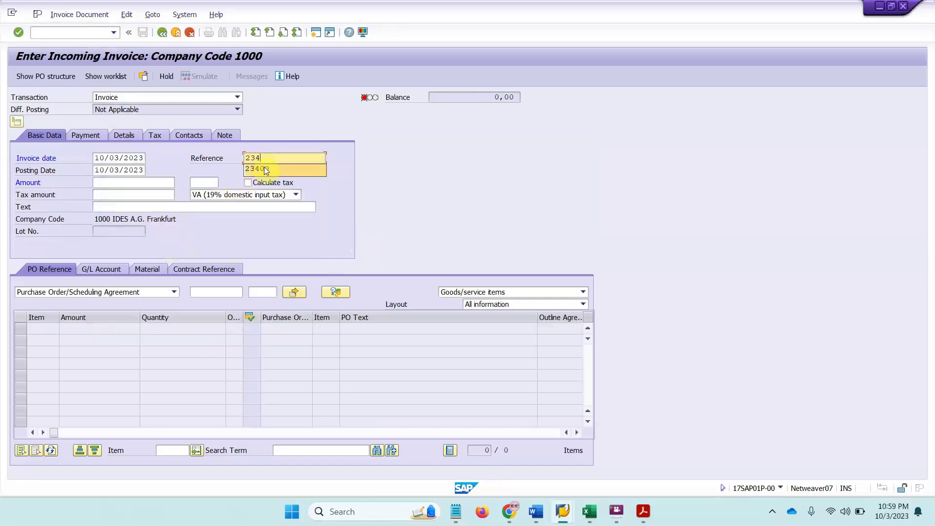
{"action": "left_click", "coordinate": [264, 168]}
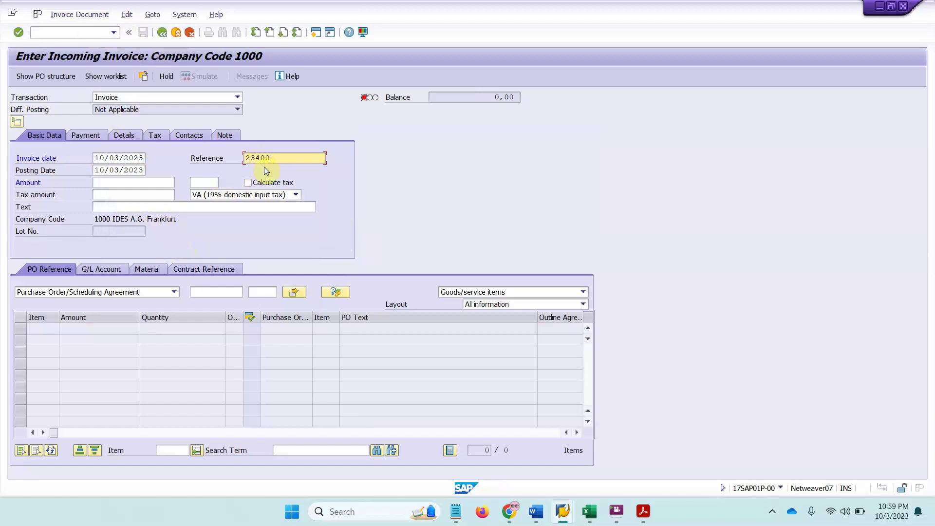
Paste the copied purchase order number as the PO reference, set the tax code to VN (16% domestic input tax), and load the item.
{"action": "left_click", "coordinate": [225, 291]}
{"action": "key", "text": "ctrl+v"}
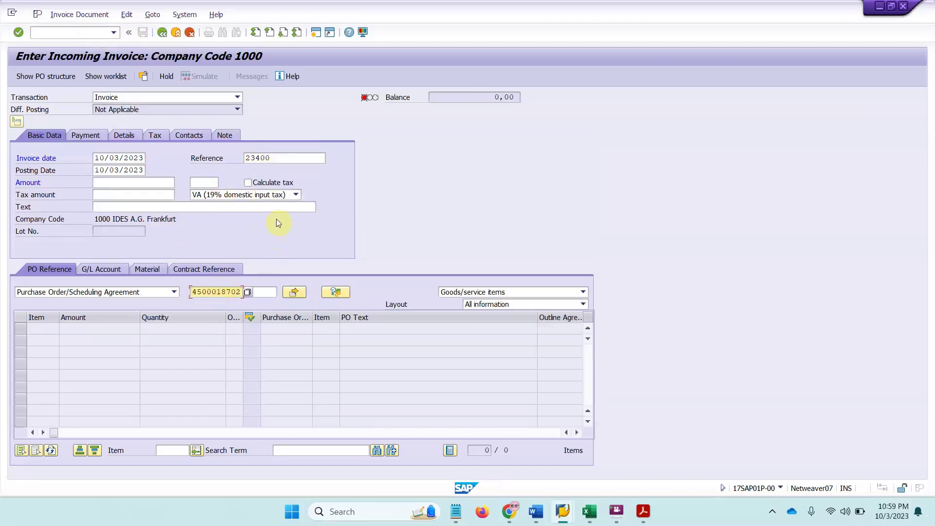
{"action": "left_click", "coordinate": [295, 195]}
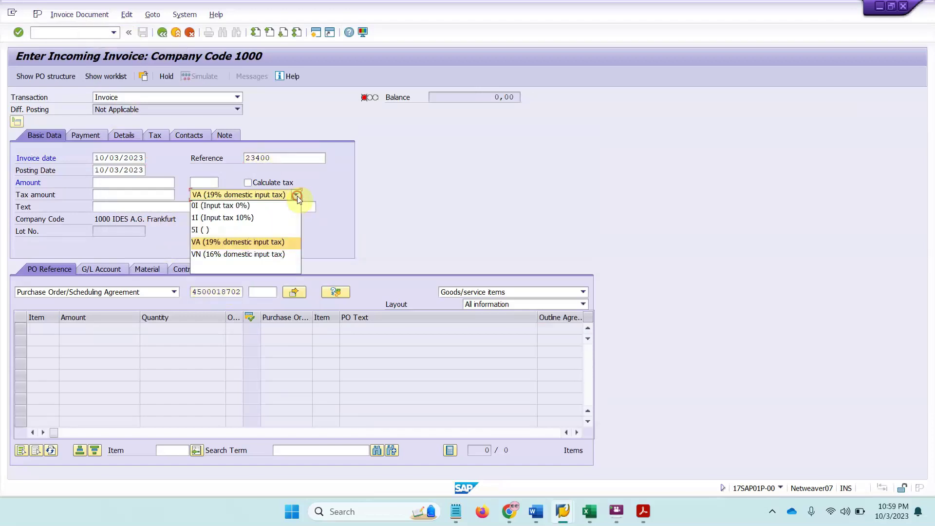
{"action": "left_click", "coordinate": [237, 254]}
{"action": "key", "text": "Return"}
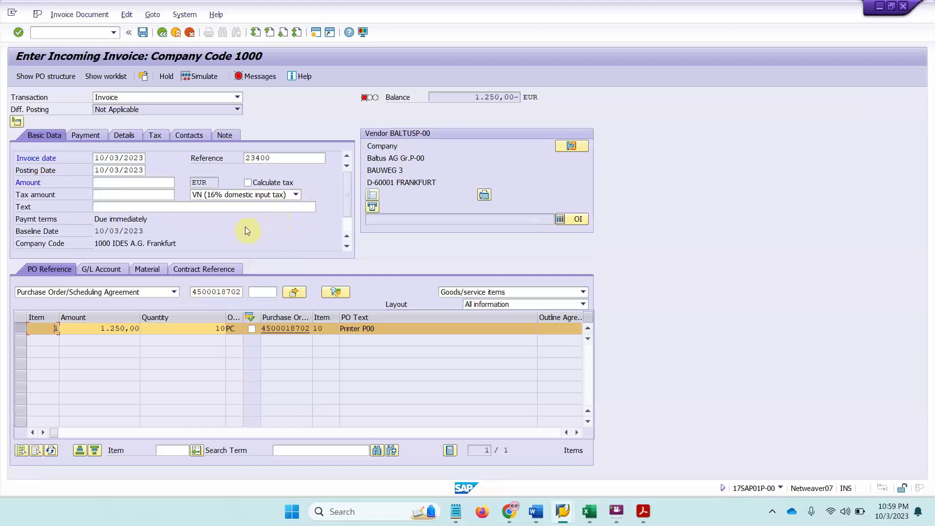
Enable tax calculation, enter an invoice amount of 1450, and mark the Printer P00 item for booking.
{"action": "left_click", "coordinate": [248, 182]}
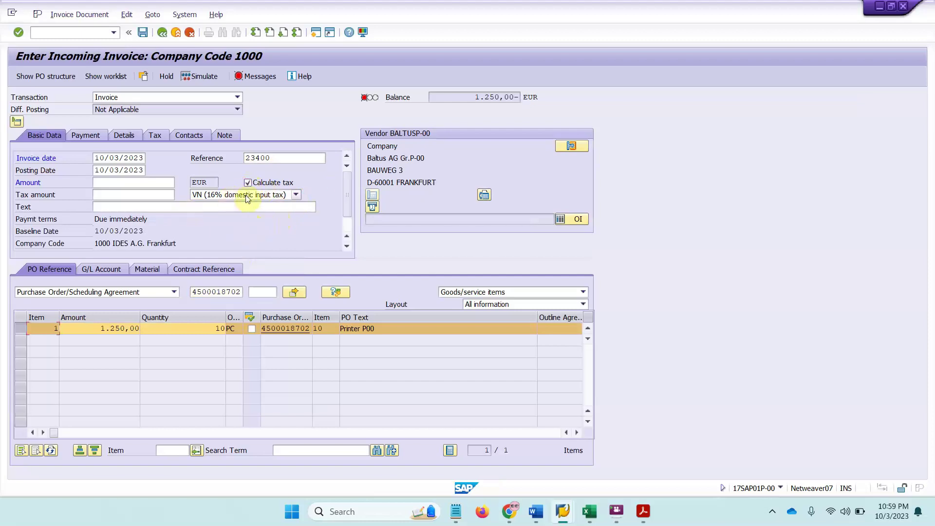
{"action": "left_click", "coordinate": [126, 181]}
{"action": "type", "text": "1450"}
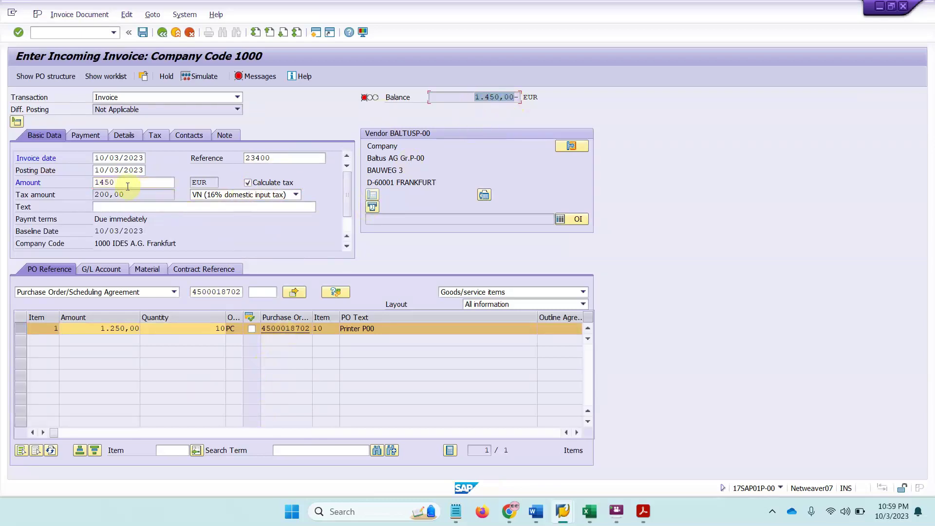
{"action": "left_click_drag", "start_coordinate": [125, 183], "coordinate": [88, 182]}
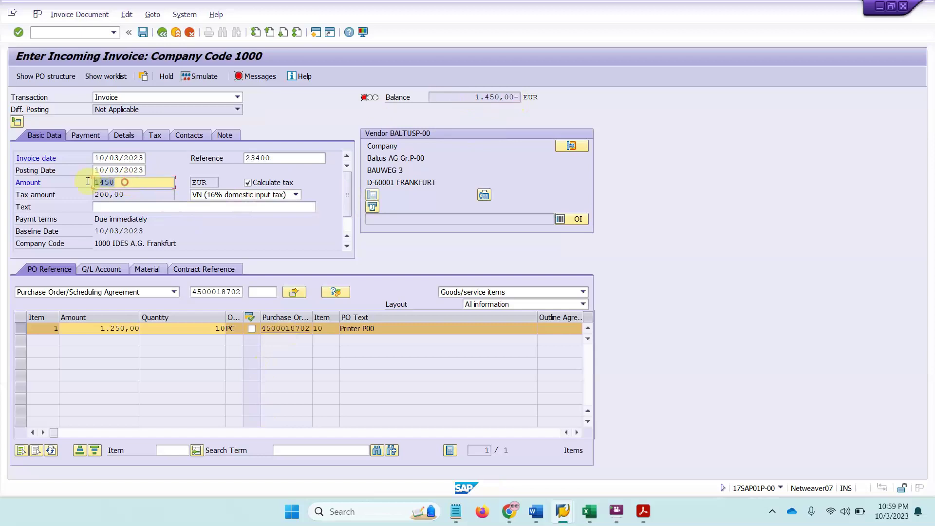
{"action": "left_click", "coordinate": [252, 328]}
{"action": "key", "text": "Return"}
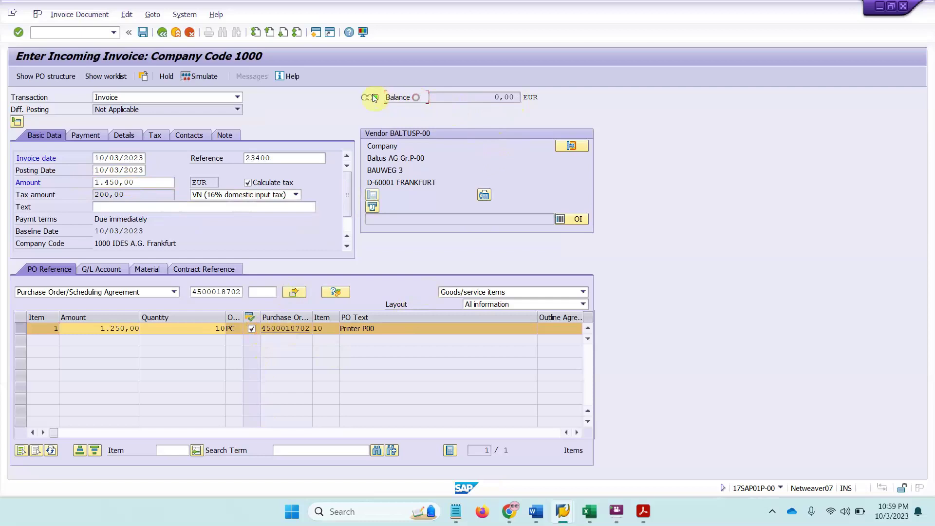
Check the balance of the invoice and post it.
{"action": "left_click", "coordinate": [416, 97]}
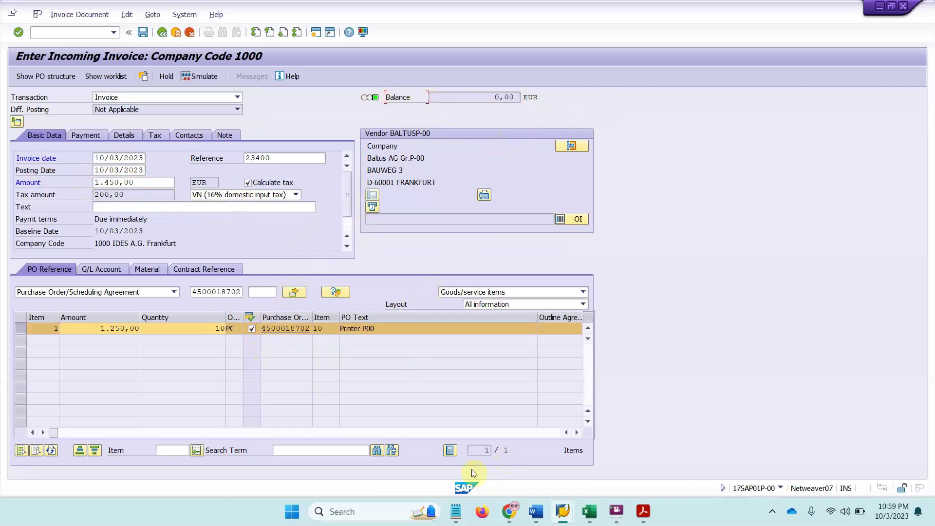
{"action": "left_click", "coordinate": [469, 98]}
{"action": "left_click_drag", "start_coordinate": [470, 98], "coordinate": [534, 99]}
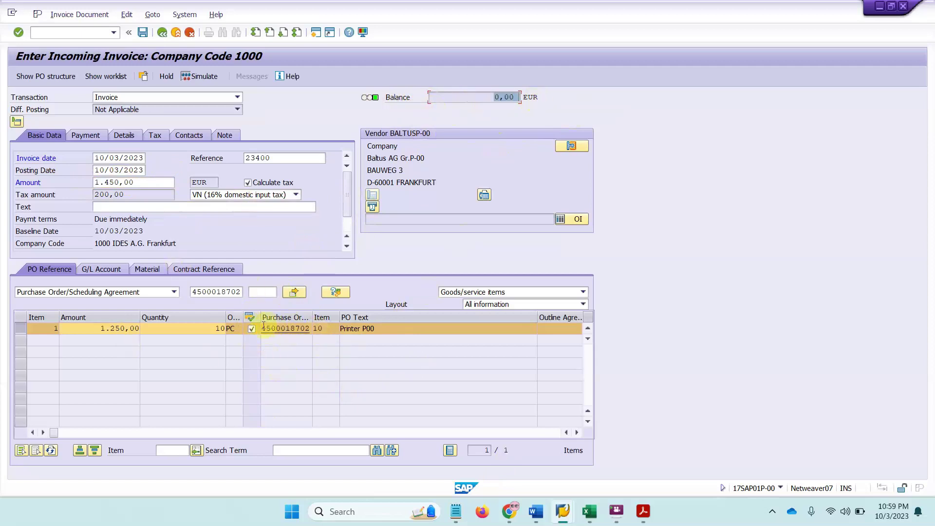
{"action": "left_click", "coordinate": [142, 32]}
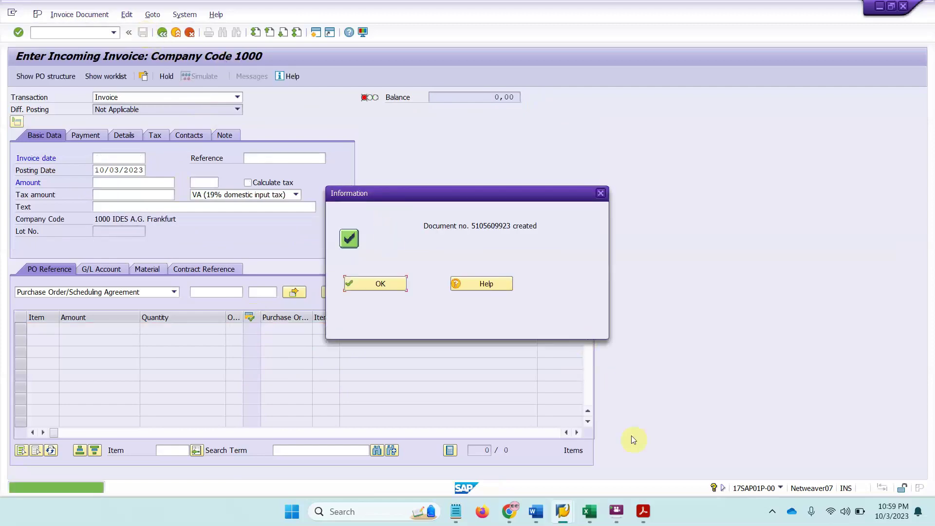
Copy the invoice document message from its help text and record it on a new line in the Notepad note.
{"action": "left_click", "coordinate": [642, 511]}
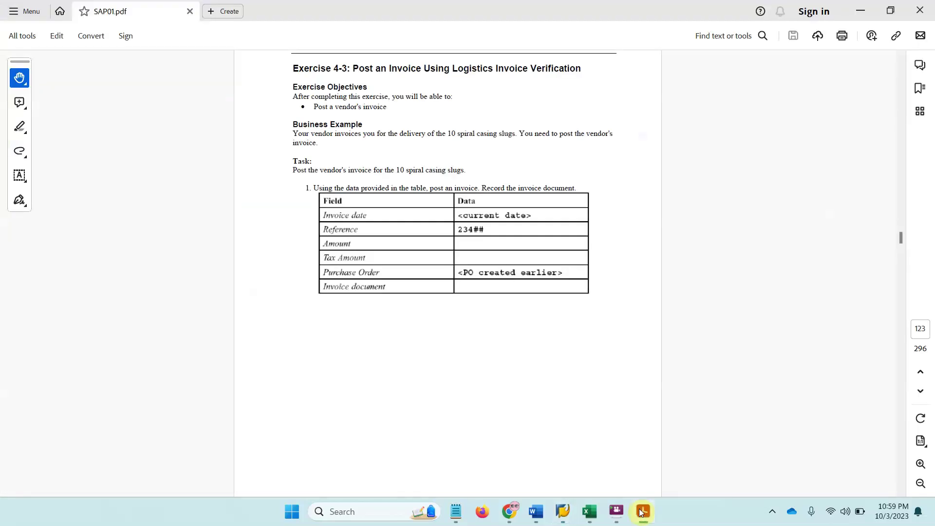
{"action": "left_click", "coordinate": [642, 511]}
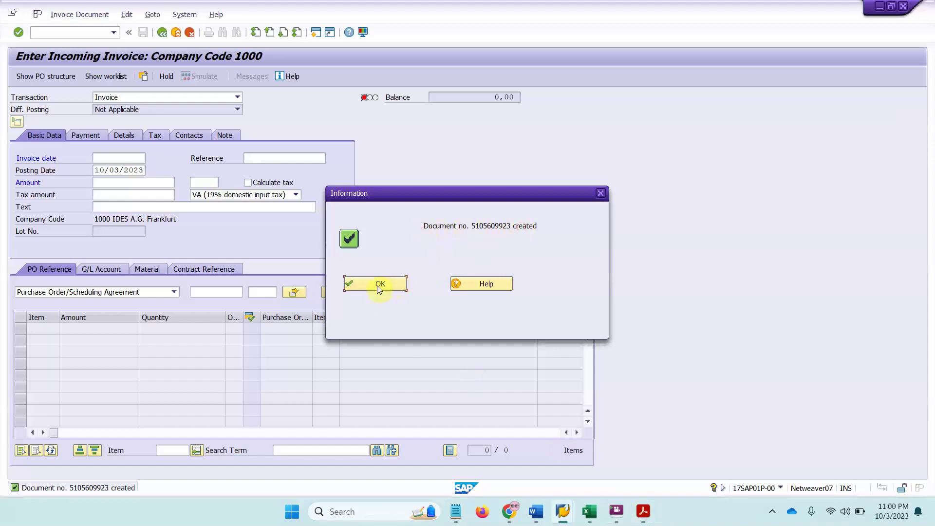
{"action": "left_click", "coordinate": [476, 287]}
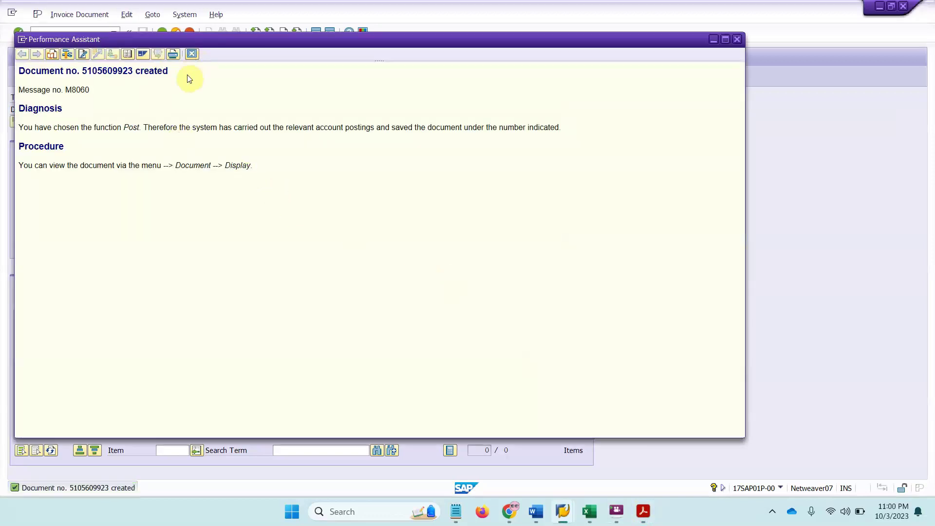
{"action": "left_click_drag", "start_coordinate": [184, 76], "coordinate": [17, 77]}
{"action": "key", "text": "ctrl+c"}
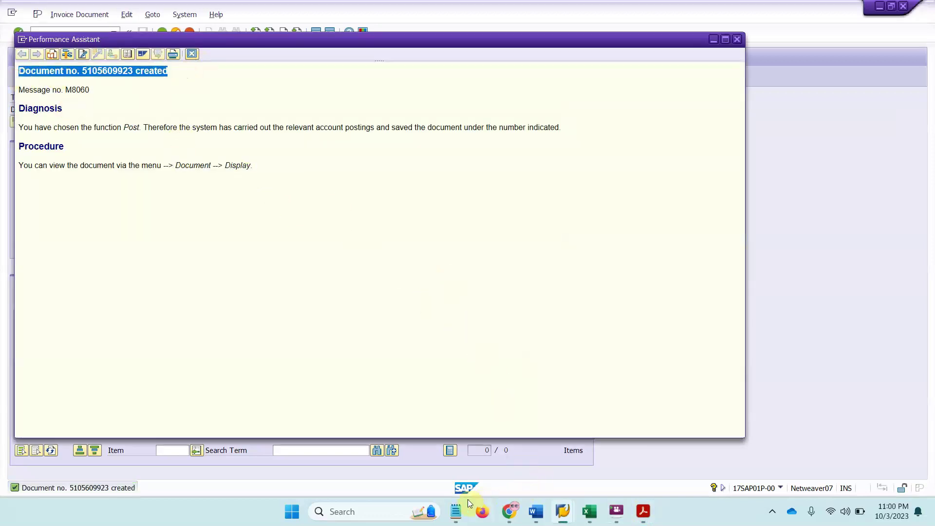
{"action": "left_click", "coordinate": [457, 510]}
{"action": "left_click", "coordinate": [440, 147]}
{"action": "key", "text": "Return"}
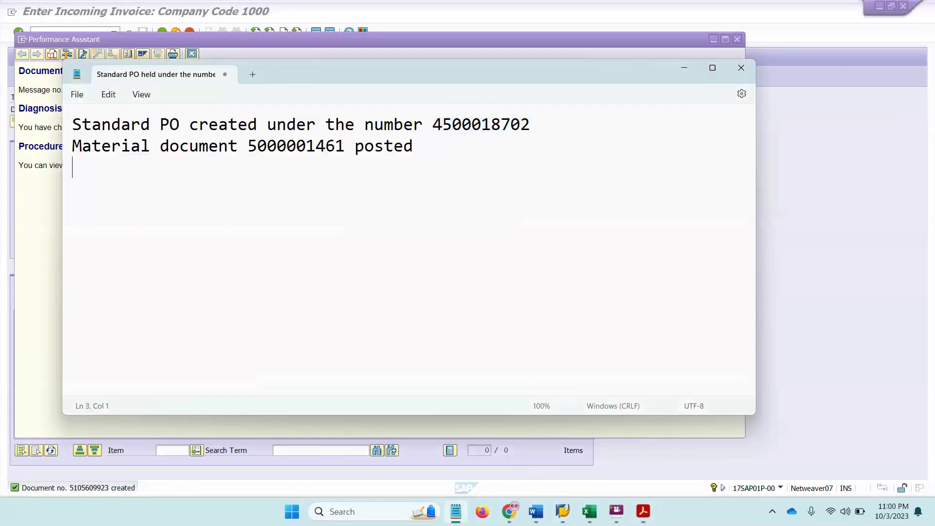
{"action": "key", "text": "ctrl+v"}
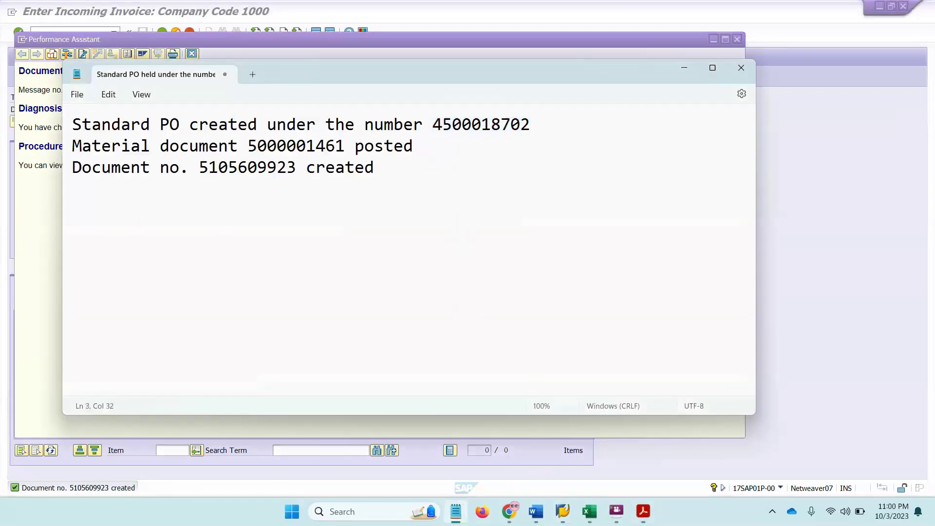